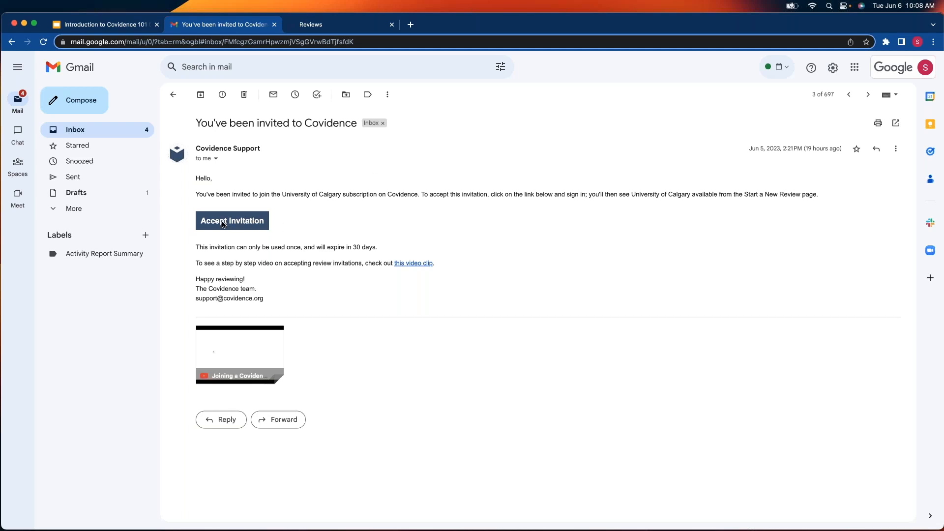
Switch to the Covidence reviews page, enlarge the page, and look over the current reviews grouped by organization
{"action": "left_click", "coordinate": [340, 215]}
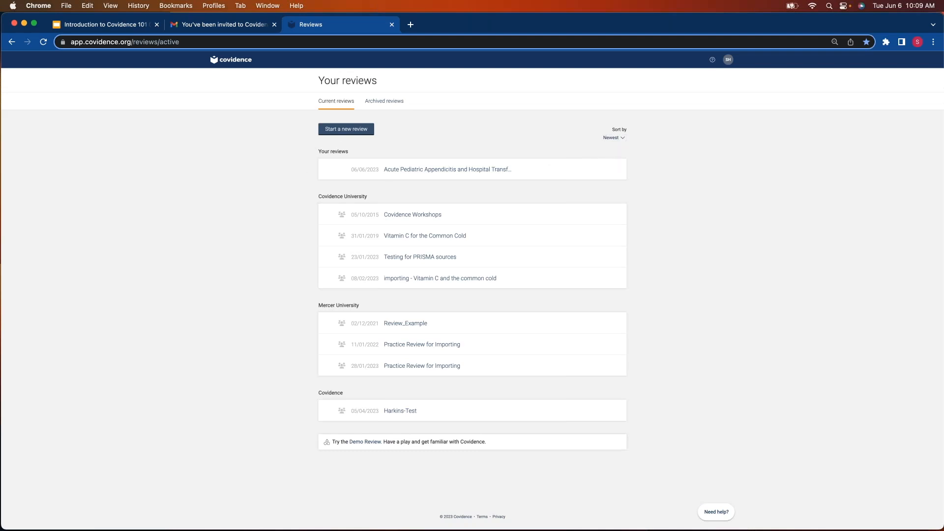
{"action": "key", "text": "super+equal"}
{"action": "key", "text": "super+equal"}
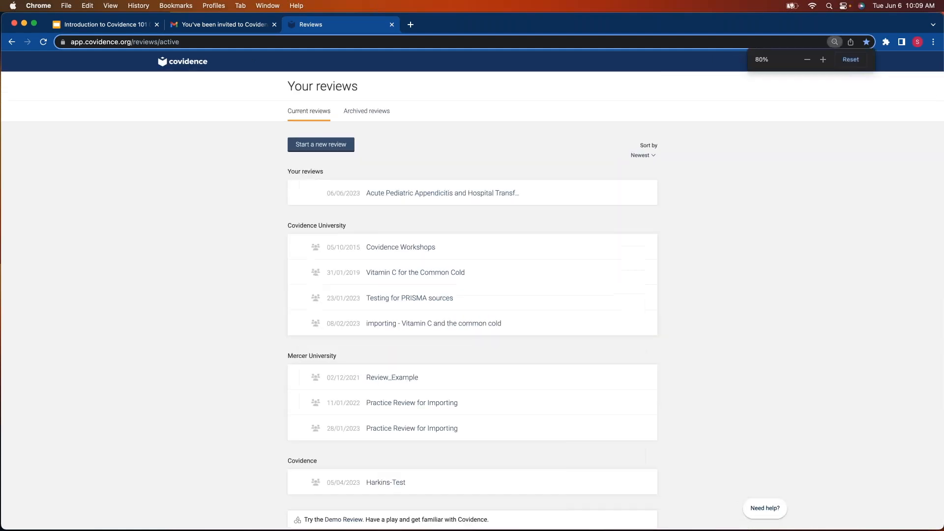
{"action": "key", "text": "super+equal"}
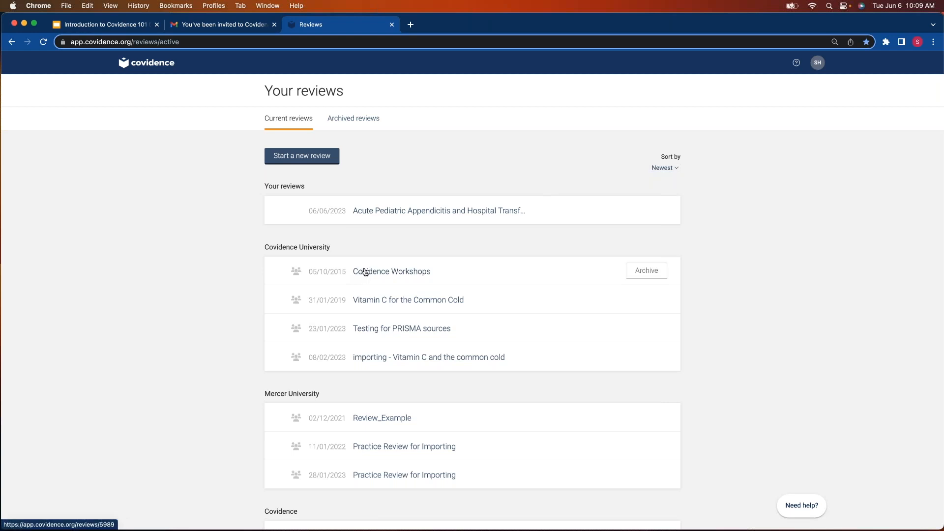
{"action": "scroll", "coordinate": [372, 261], "scroll_direction": "down", "scroll_amount": 2}
{"action": "scroll", "coordinate": [367, 264], "scroll_direction": "down", "scroll_amount": 2}
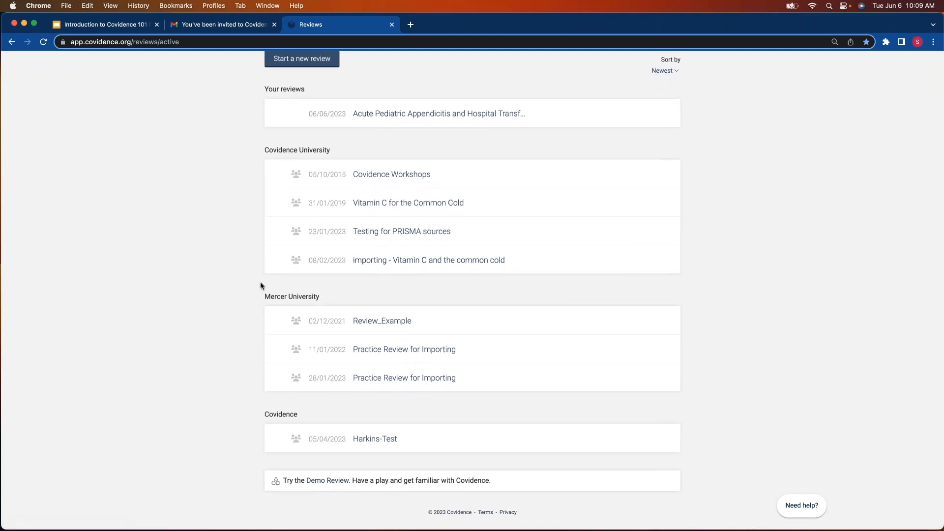
{"action": "scroll", "coordinate": [239, 261], "scroll_direction": "up", "scroll_amount": 2}
{"action": "scroll", "coordinate": [241, 256], "scroll_direction": "up", "scroll_amount": 2}
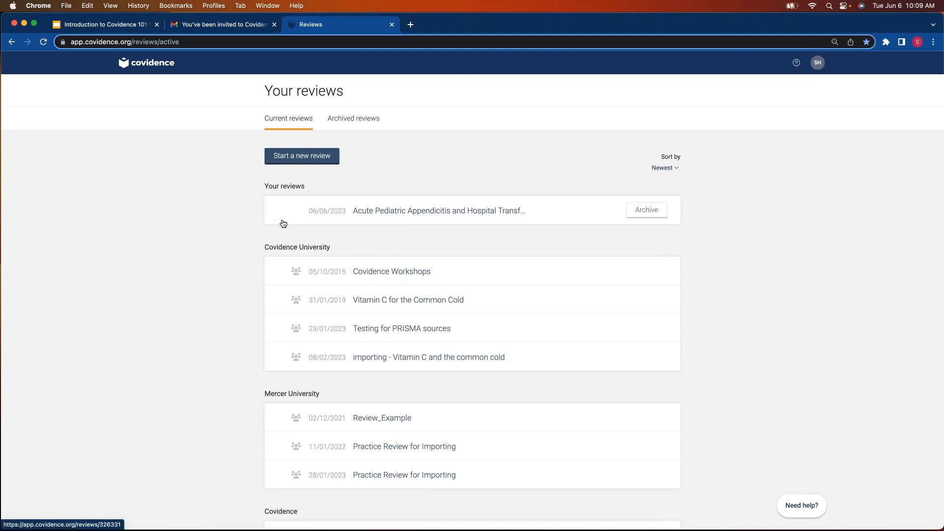
View the account profile with its email addresses and organizations, and return to the reviews list
{"action": "left_click", "coordinate": [818, 63]}
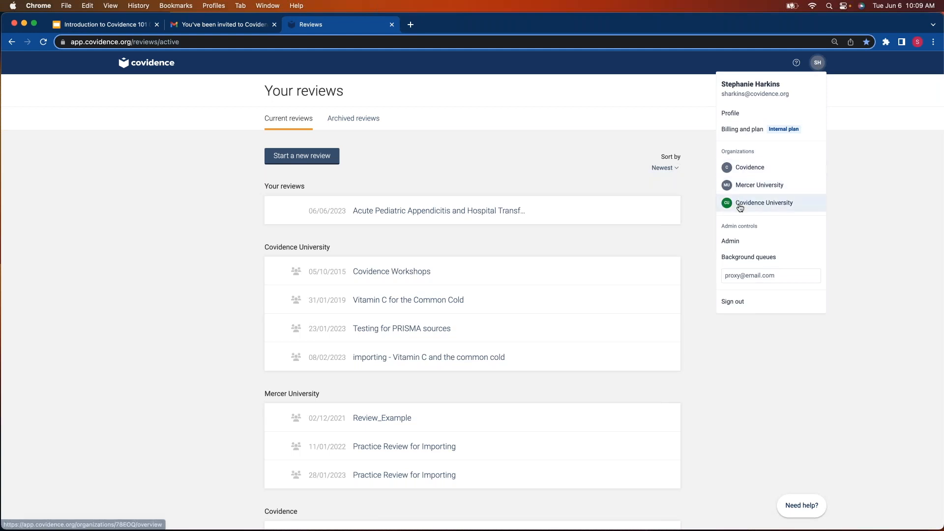
{"action": "left_click", "coordinate": [737, 114]}
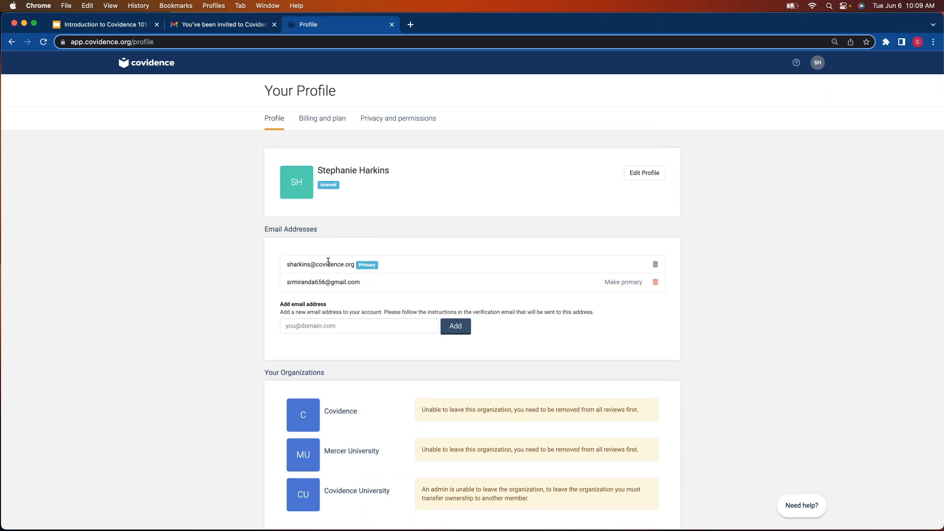
{"action": "left_click", "coordinate": [11, 42]}
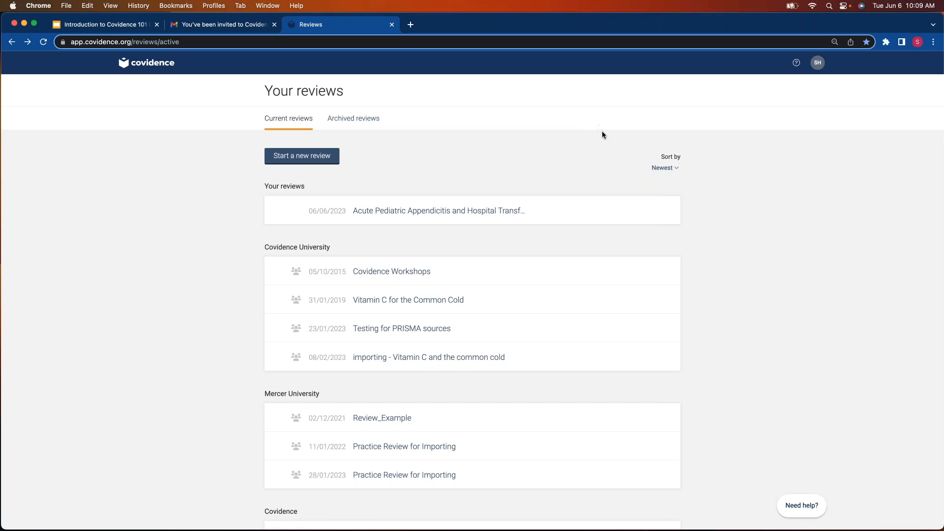
Start a new review and look through the available review types without choosing one
{"action": "left_click", "coordinate": [293, 161]}
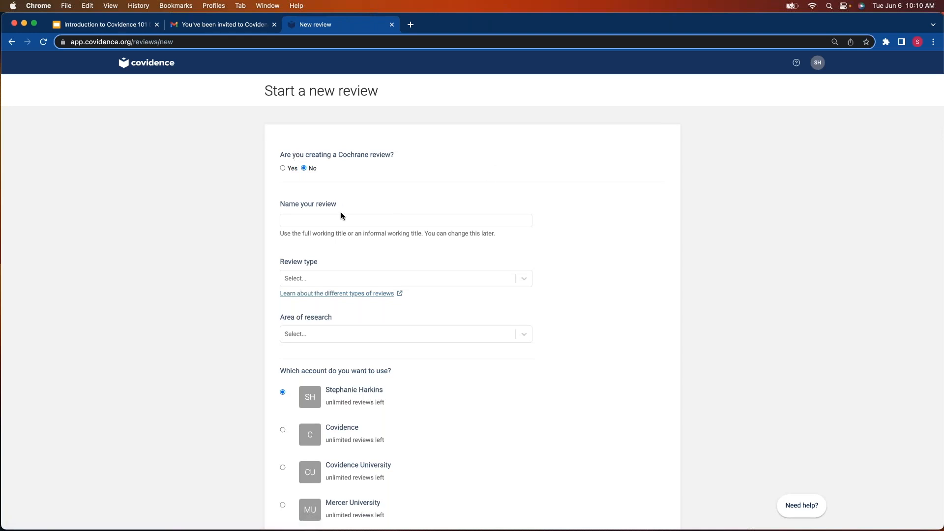
{"action": "left_click", "coordinate": [327, 221]}
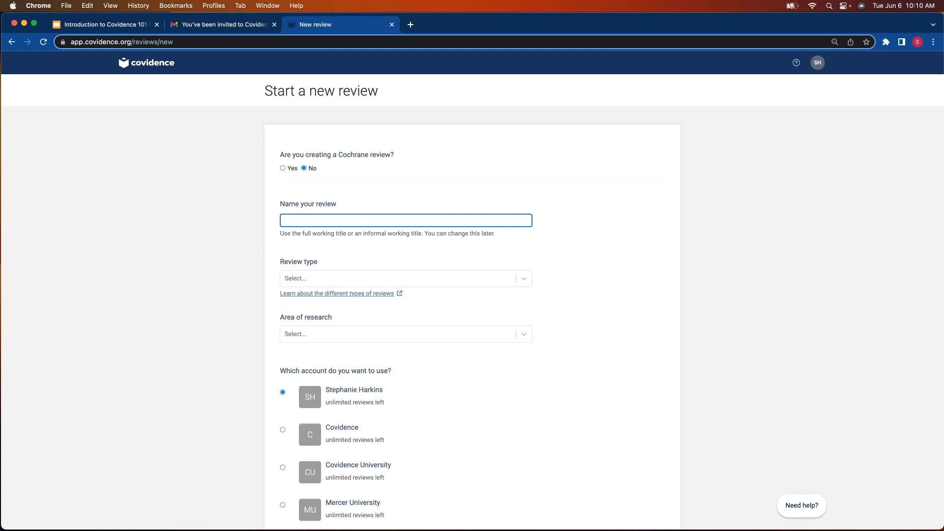
{"action": "left_click", "coordinate": [368, 280]}
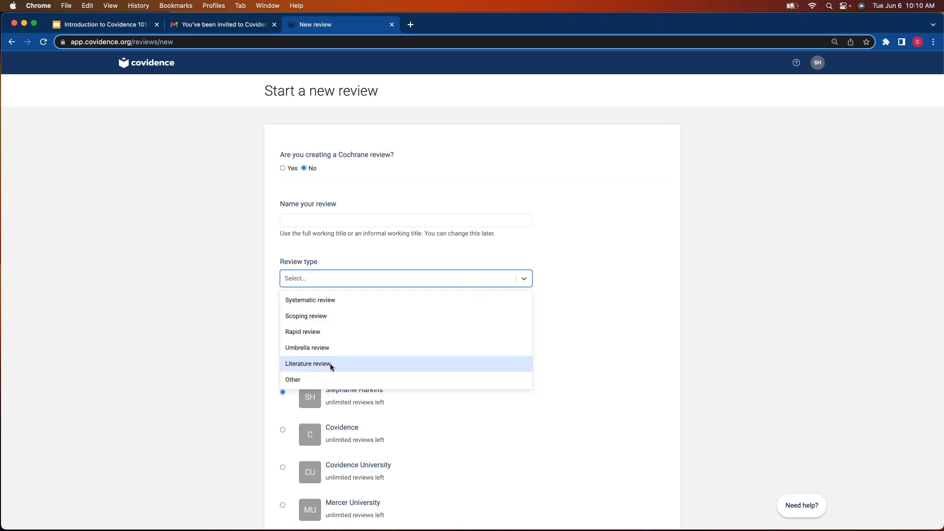
{"action": "left_click", "coordinate": [544, 276]}
Examine the area of research options and the account choices on the new review form
{"action": "left_click", "coordinate": [381, 358]}
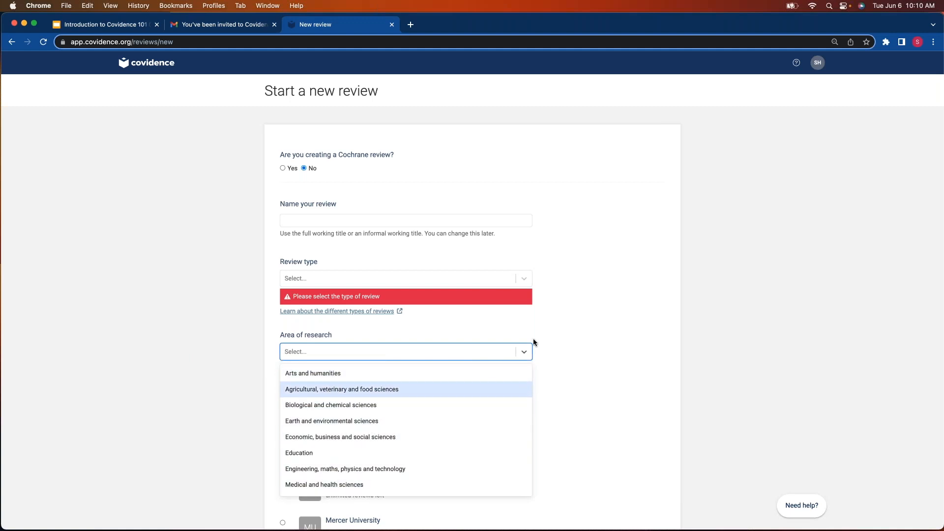
{"action": "left_click", "coordinate": [524, 353]}
{"action": "scroll", "coordinate": [551, 360], "scroll_direction": "down", "scroll_amount": 1}
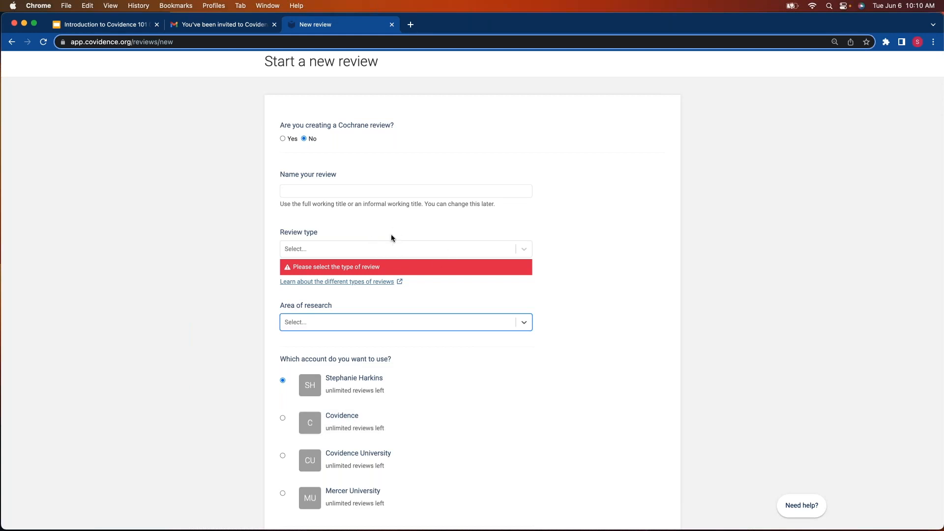
{"action": "scroll", "coordinate": [384, 222], "scroll_direction": "up", "scroll_amount": 1}
{"action": "scroll", "coordinate": [354, 170], "scroll_direction": "up", "scroll_amount": 2}
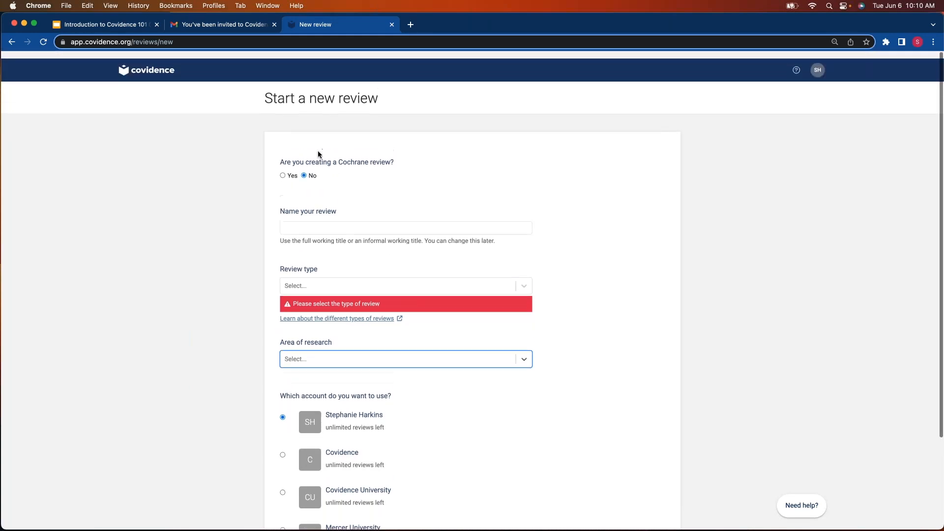
Leave the new review form and open the Vitamin C for the Common Cold review under Covidence University
{"action": "left_click", "coordinate": [146, 67]}
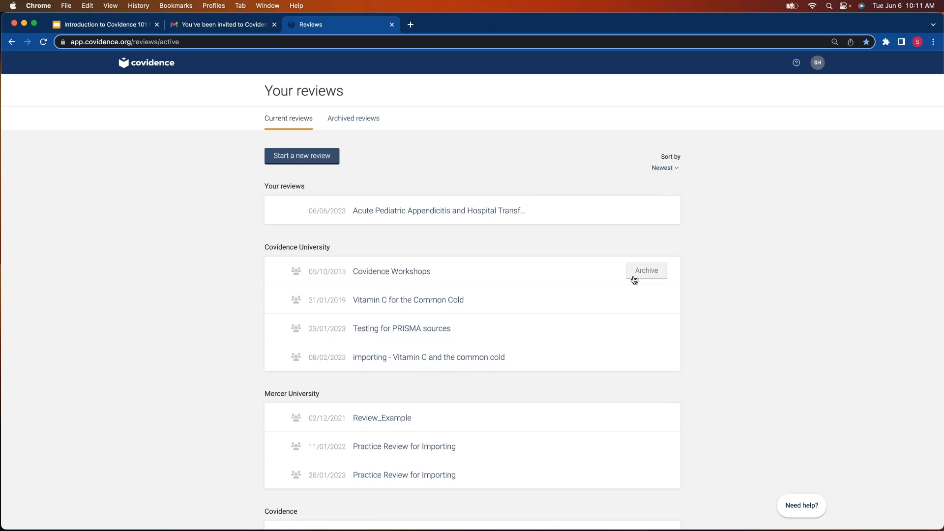
{"action": "scroll", "coordinate": [494, 140], "scroll_direction": "down", "scroll_amount": 1}
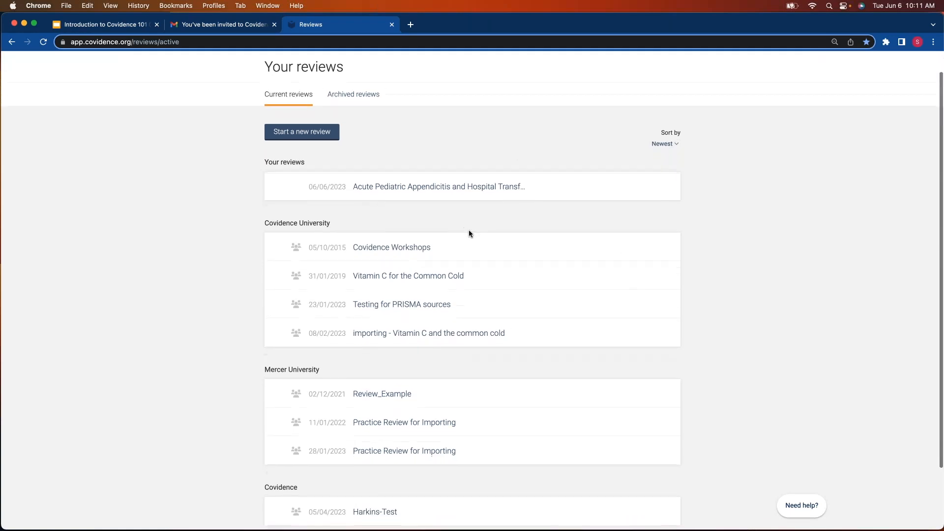
{"action": "left_click", "coordinate": [379, 277]}
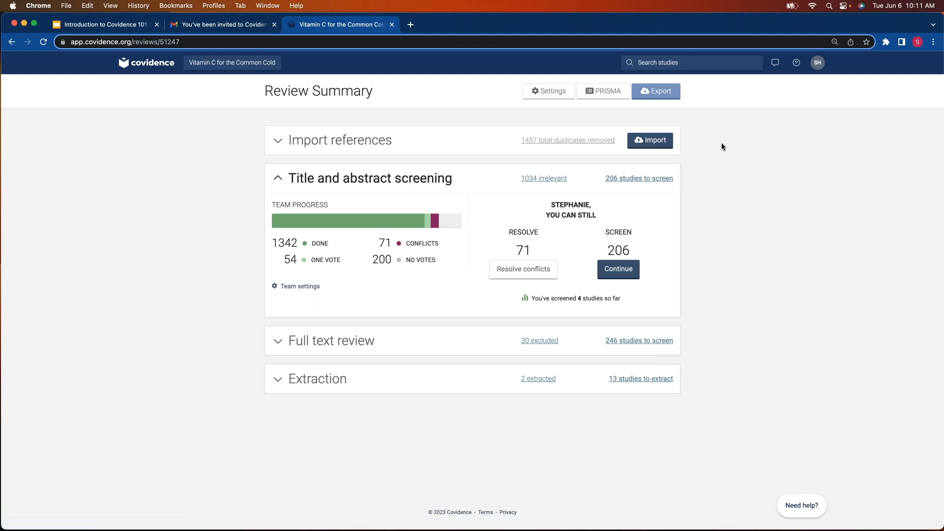
Open the reference import form for this review and set the references to import into Screen
{"action": "left_click", "coordinate": [659, 141]}
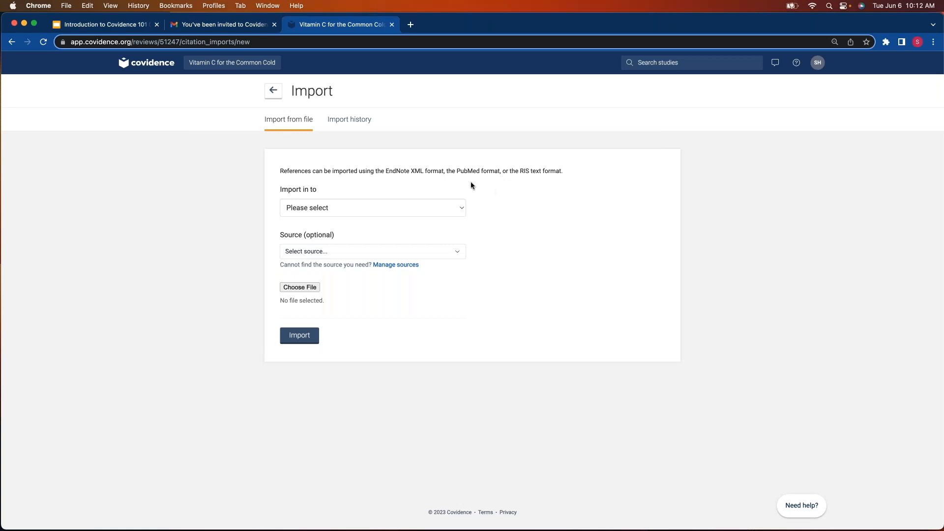
{"action": "left_click", "coordinate": [397, 209]}
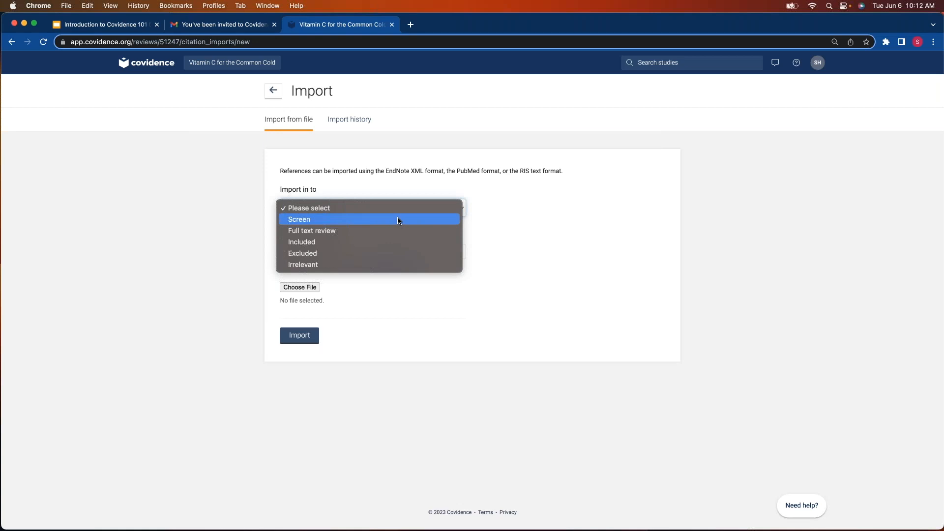
{"action": "left_click", "coordinate": [399, 221]}
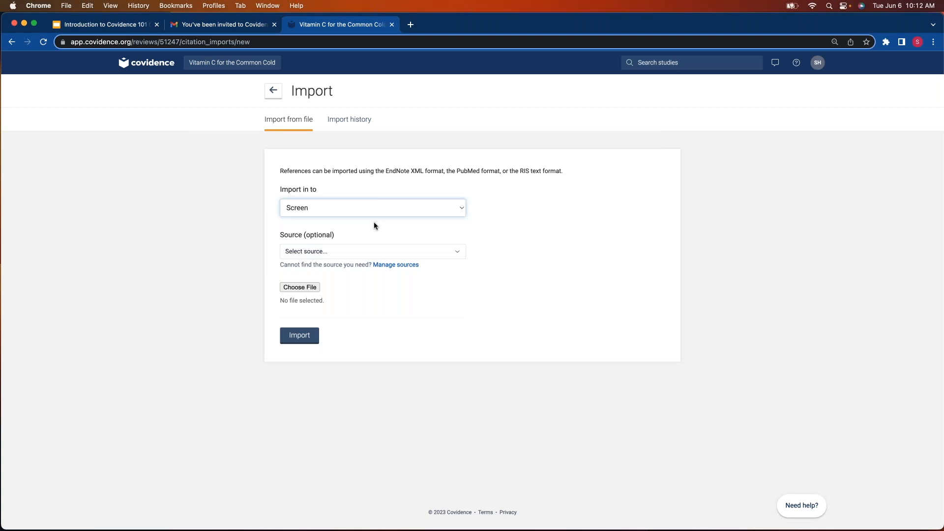
{"action": "left_click", "coordinate": [305, 207]}
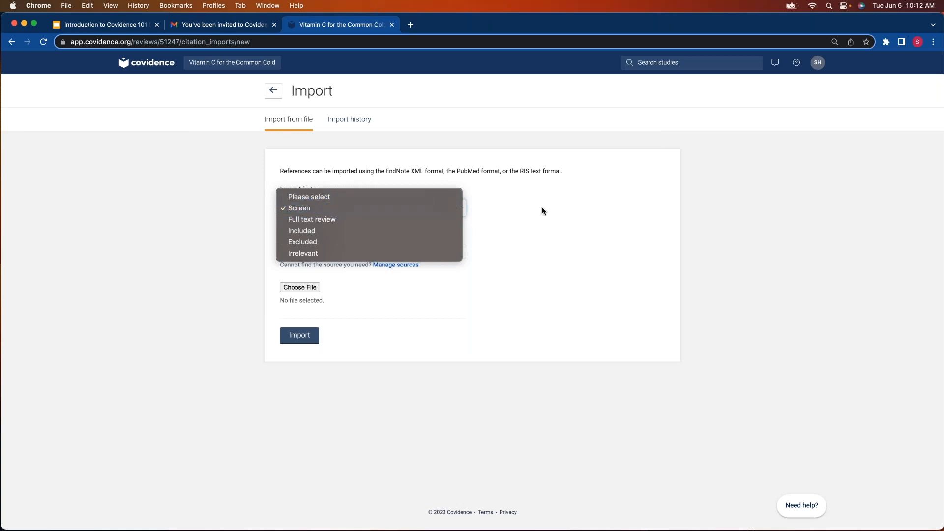
{"action": "left_click", "coordinate": [524, 217]}
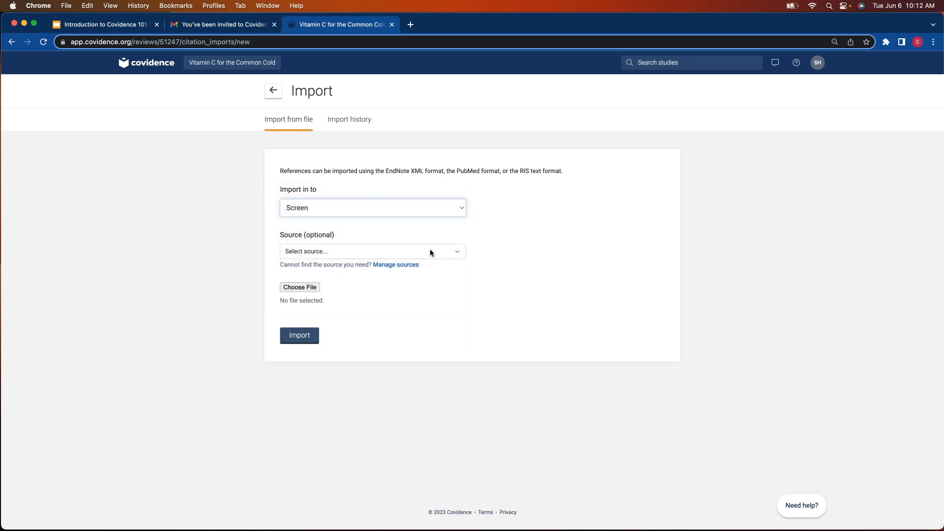
Look through the optional source choices for the import without selecting one
{"action": "left_click", "coordinate": [430, 251]}
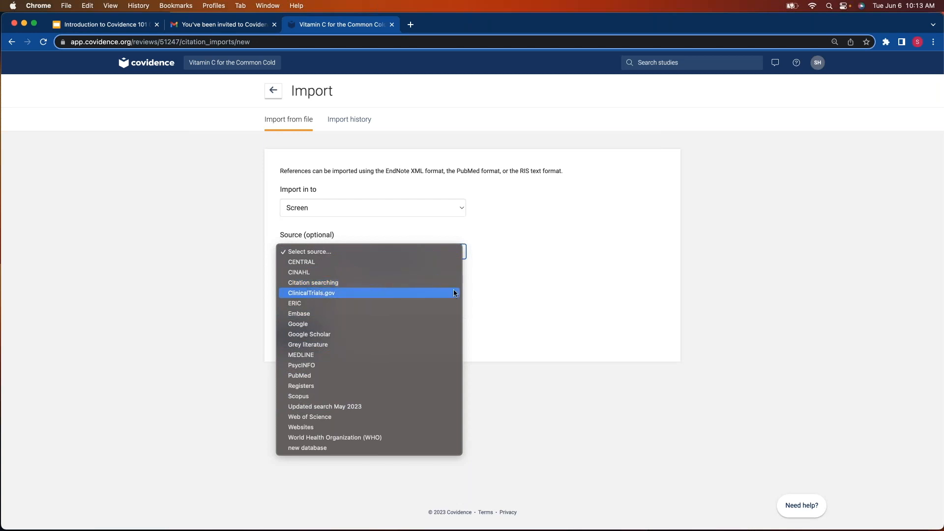
{"action": "left_click", "coordinate": [541, 290]}
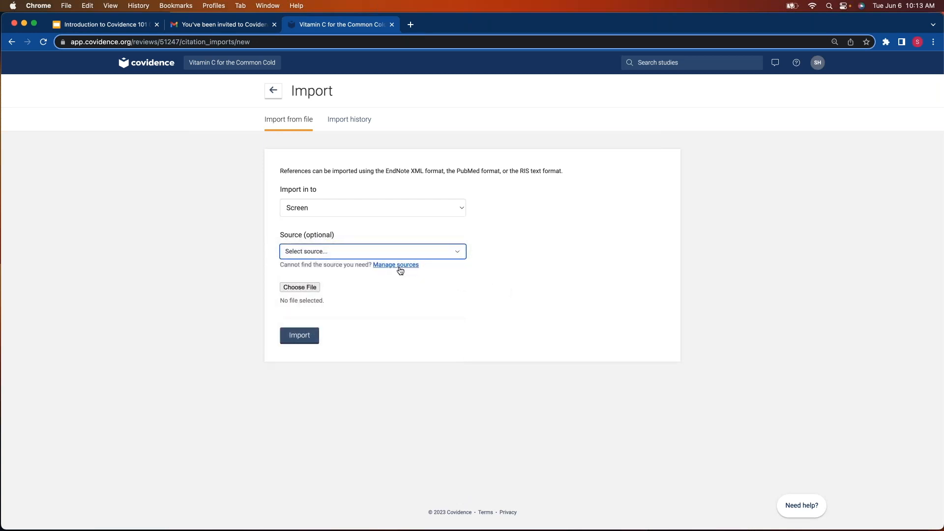
{"action": "left_click", "coordinate": [393, 251]}
{"action": "left_click", "coordinate": [613, 289]}
View the source manager with its field for adding a source, close it, and recheck the import's source choices
{"action": "left_click", "coordinate": [404, 266]}
{"action": "left_click", "coordinate": [433, 127]}
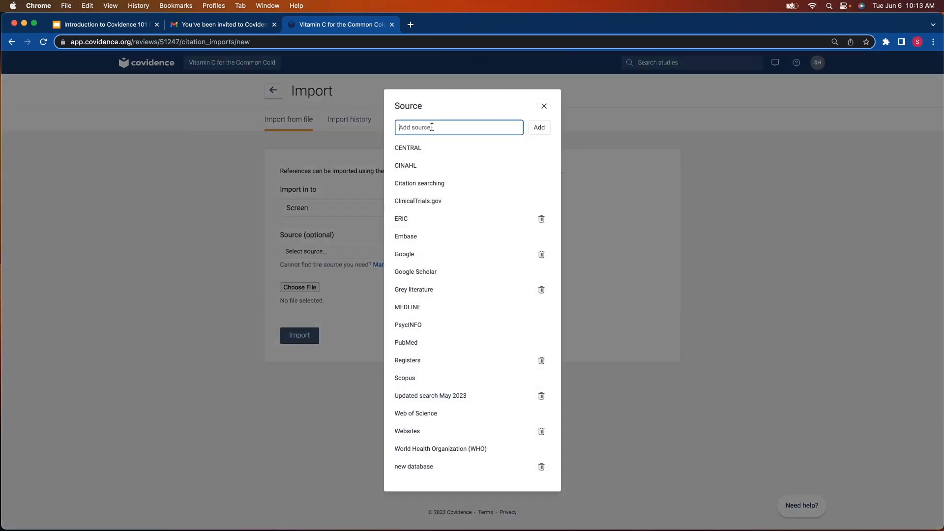
{"action": "left_click", "coordinate": [544, 107]}
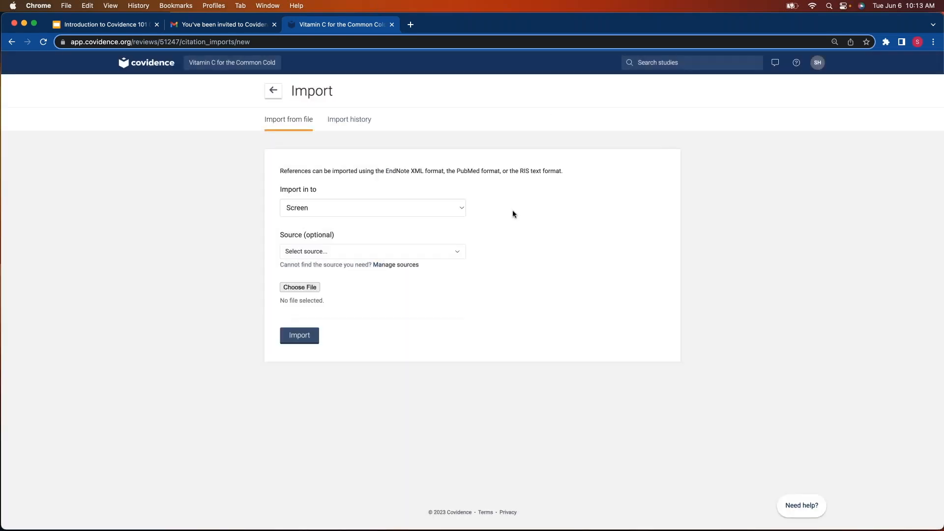
{"action": "left_click", "coordinate": [366, 251]}
{"action": "left_click", "coordinate": [547, 276]}
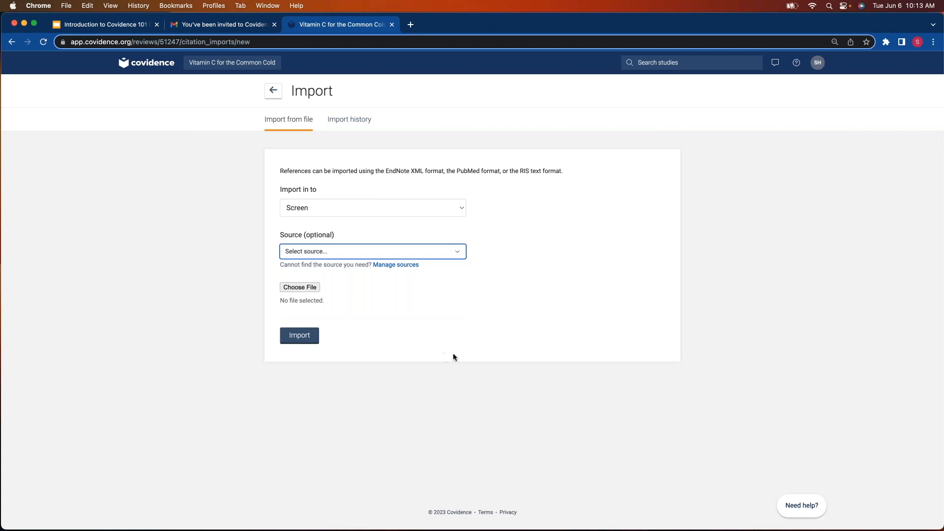
Open the import history and examine the reference, duplicate and source details of past imports
{"action": "left_click", "coordinate": [356, 123]}
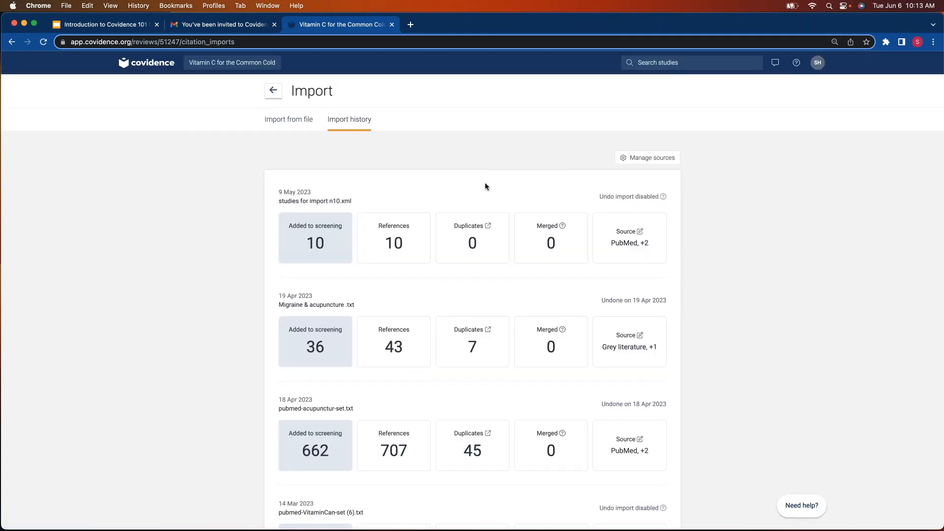
{"action": "scroll", "coordinate": [446, 264], "scroll_direction": "down", "scroll_amount": 2}
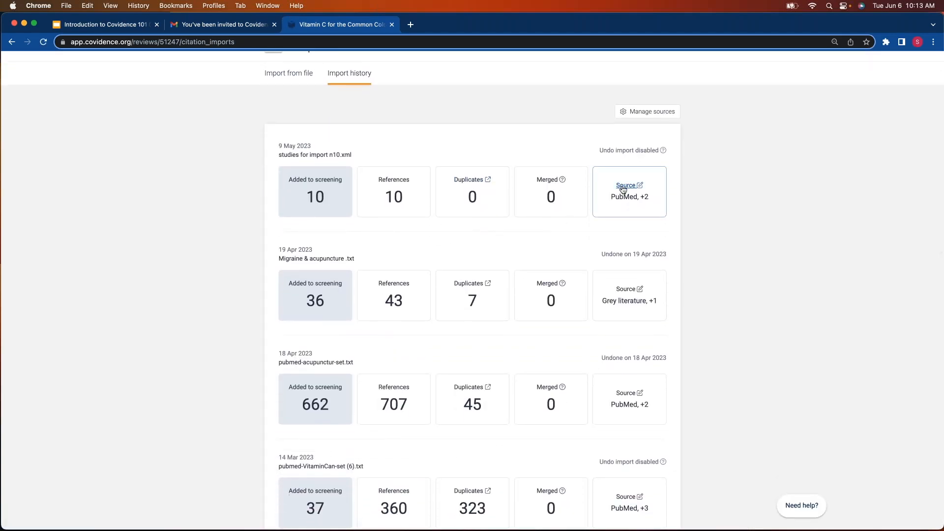
{"action": "left_click", "coordinate": [623, 189]}
{"action": "left_click", "coordinate": [623, 189]}
{"action": "scroll", "coordinate": [479, 238], "scroll_direction": "down", "scroll_amount": 3}
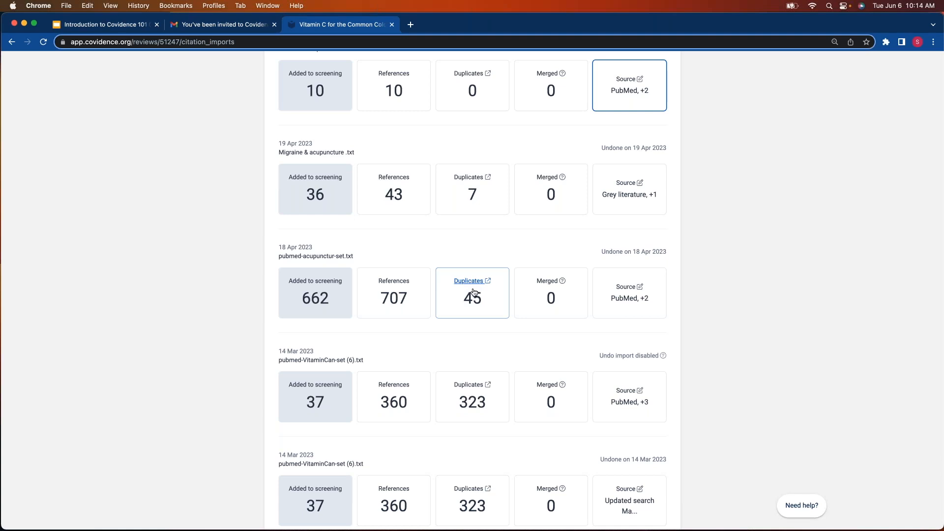
{"action": "scroll", "coordinate": [364, 146], "scroll_direction": "up", "scroll_amount": 3}
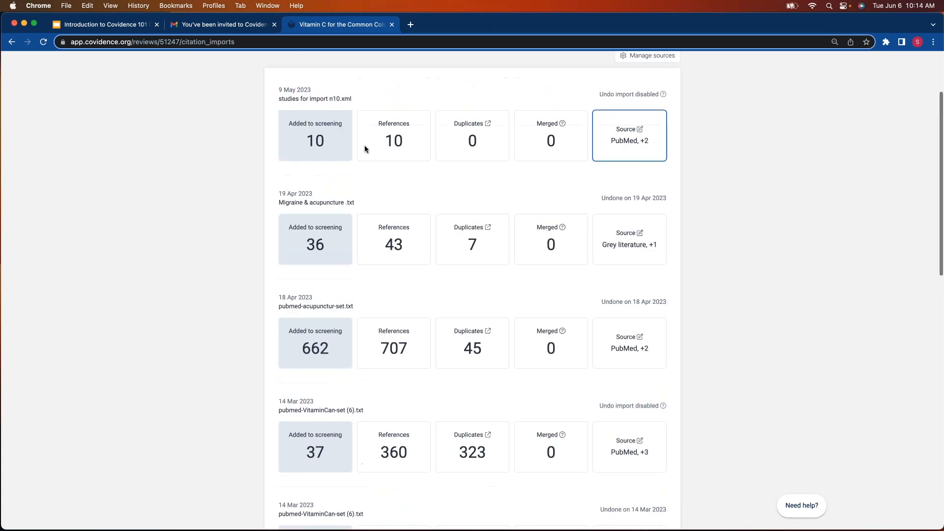
Return to the review summary, open the removed duplicates, and look over the system detected ones
{"action": "left_click", "coordinate": [278, 96]}
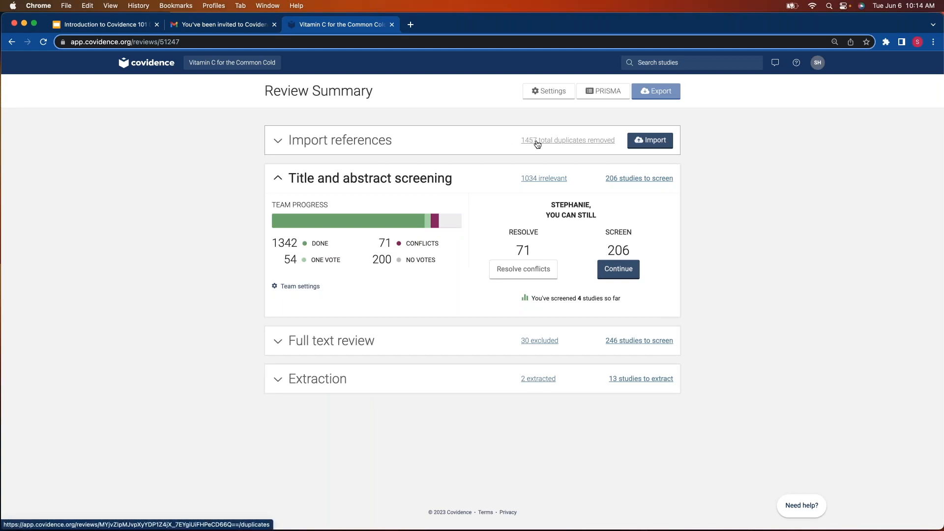
{"action": "left_click", "coordinate": [539, 142]}
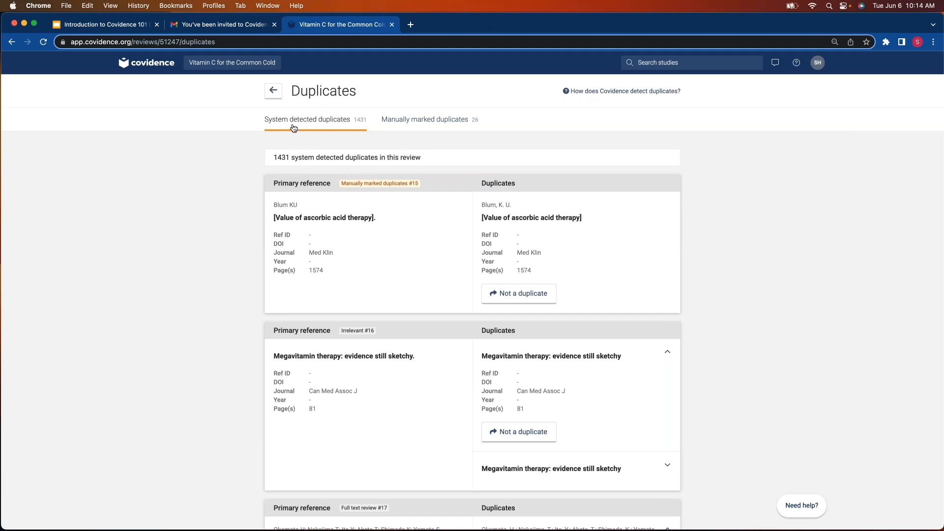
{"action": "scroll", "coordinate": [361, 256], "scroll_direction": "down", "scroll_amount": 3}
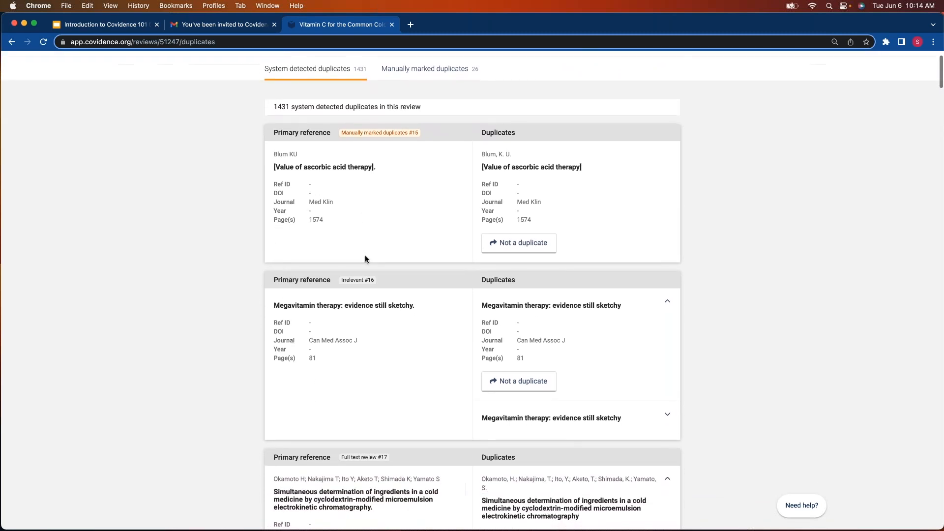
{"action": "scroll", "coordinate": [367, 257], "scroll_direction": "up", "scroll_amount": 4}
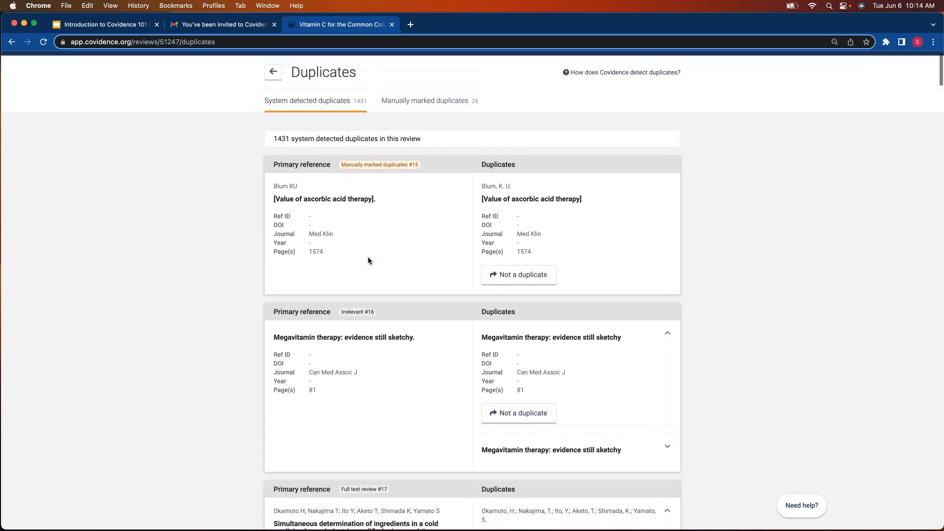
Look over the system detected duplicates, check the manually marked duplicates, and return to the review summary
{"action": "scroll", "coordinate": [369, 258], "scroll_direction": "down", "scroll_amount": 3}
{"action": "scroll", "coordinate": [370, 257], "scroll_direction": "down", "scroll_amount": 2}
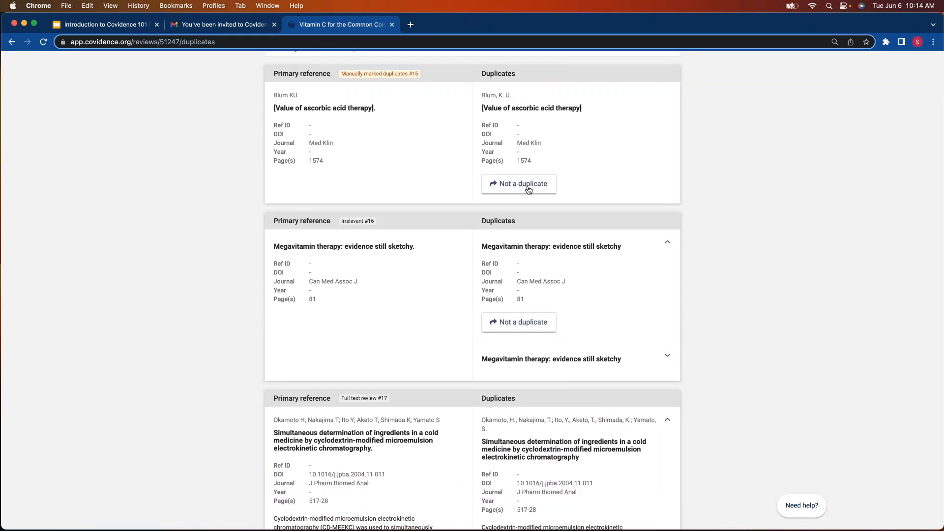
{"action": "scroll", "coordinate": [620, 169], "scroll_direction": "up", "scroll_amount": 4}
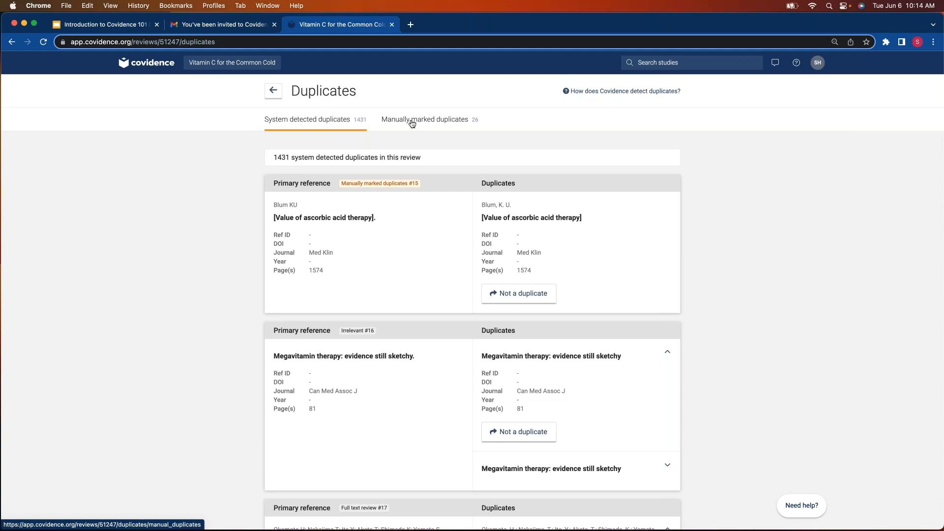
{"action": "left_click", "coordinate": [412, 123]}
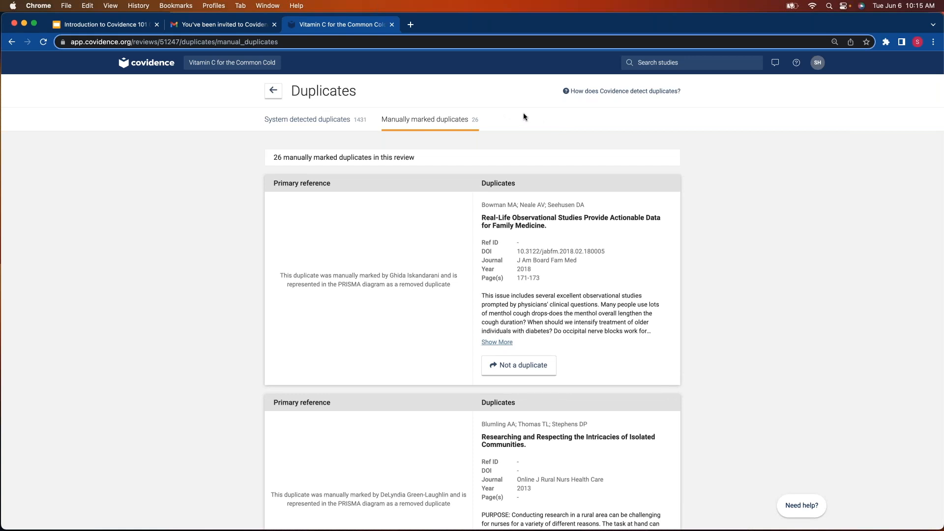
{"action": "left_click", "coordinate": [274, 94]}
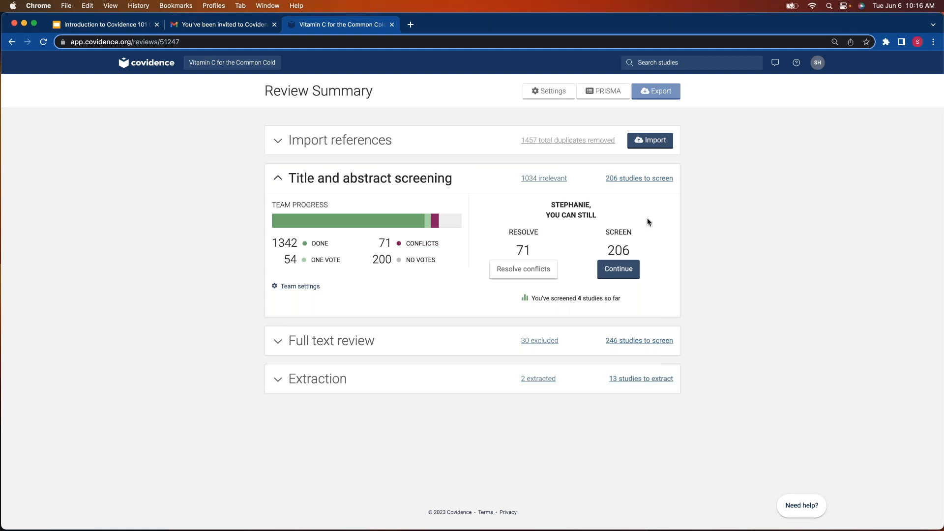
Continue to title and abstract screening, hide all the abstracts, and show them again
{"action": "left_click", "coordinate": [625, 273]}
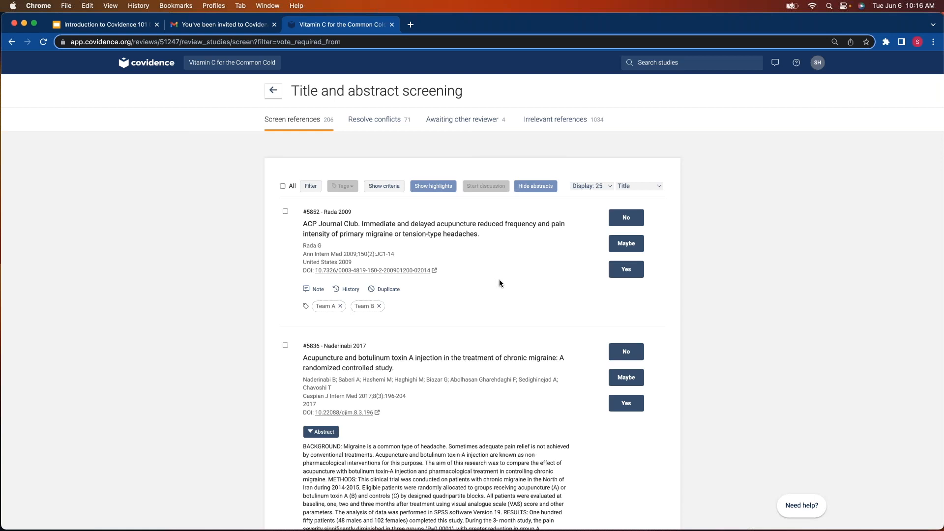
{"action": "left_click", "coordinate": [526, 189]}
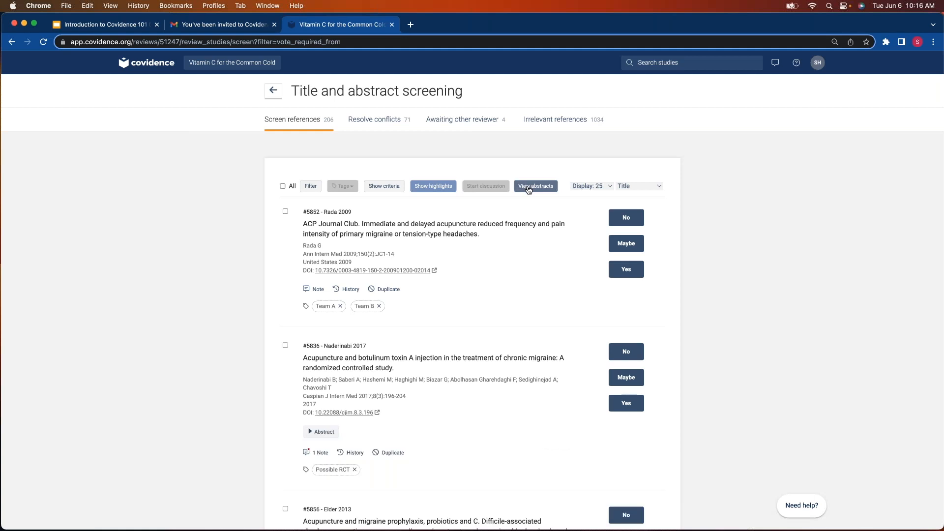
{"action": "left_click", "coordinate": [527, 189]}
Show the inclusion and exclusion criteria, check them while going through the references, and hide them again
{"action": "left_click", "coordinate": [386, 189]}
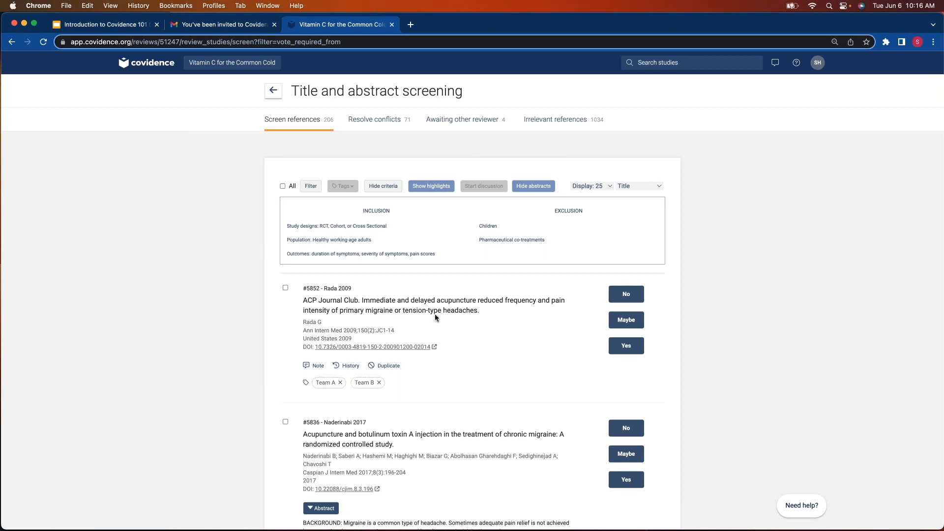
{"action": "scroll", "coordinate": [434, 315], "scroll_direction": "down", "scroll_amount": 5}
{"action": "scroll", "coordinate": [357, 147], "scroll_direction": "down", "scroll_amount": 6}
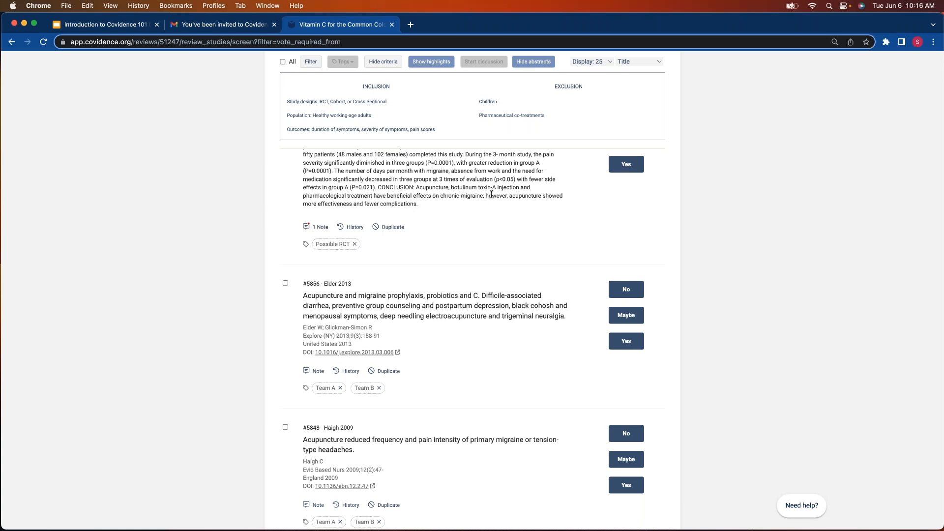
{"action": "scroll", "coordinate": [491, 194], "scroll_direction": "up", "scroll_amount": 15}
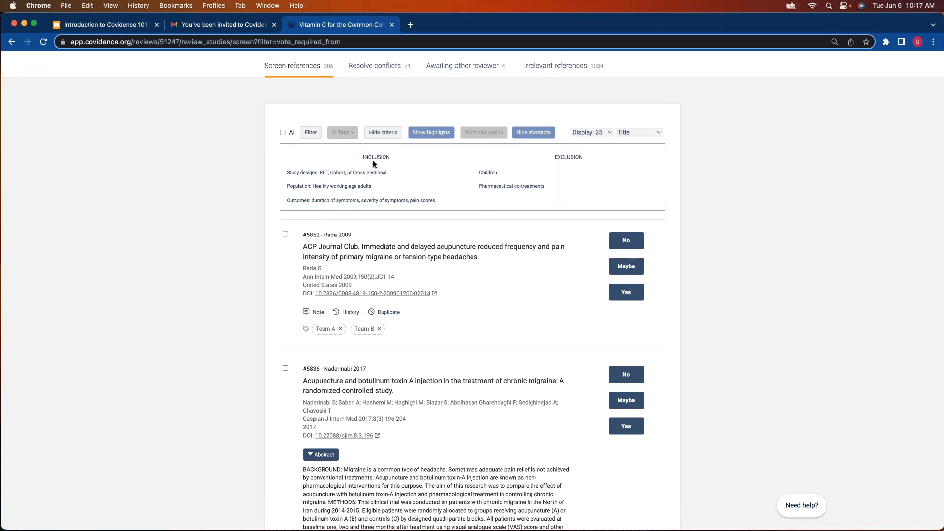
{"action": "left_click", "coordinate": [383, 134]}
Show the keyword highlights in the screening list, and collapse and restore the abstracts with highlights on
{"action": "left_click", "coordinate": [421, 134]}
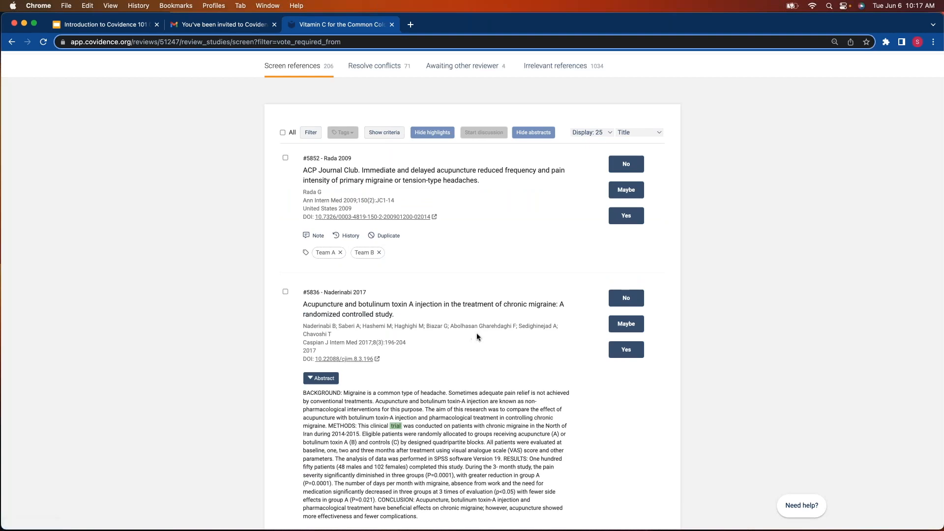
{"action": "scroll", "coordinate": [476, 337], "scroll_direction": "down", "scroll_amount": 10}
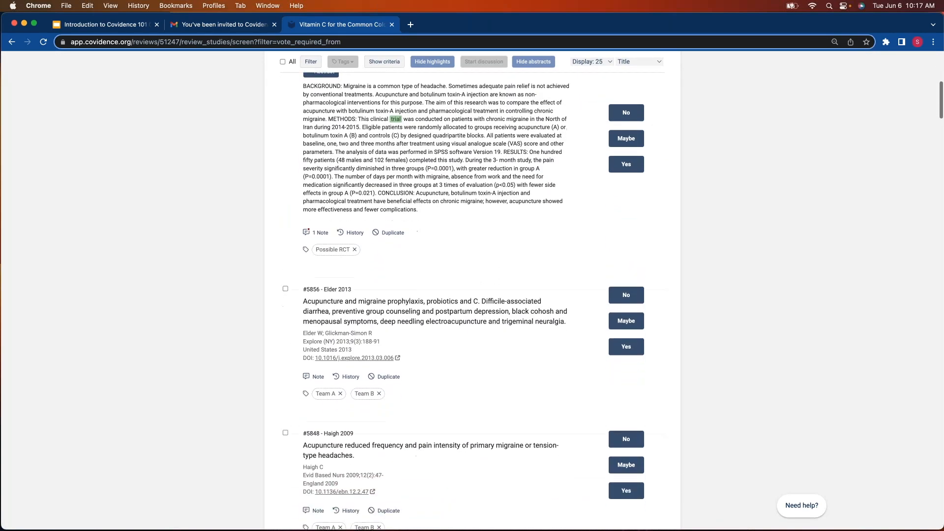
{"action": "scroll", "coordinate": [477, 329], "scroll_direction": "up", "scroll_amount": 9}
{"action": "left_click", "coordinate": [524, 113]}
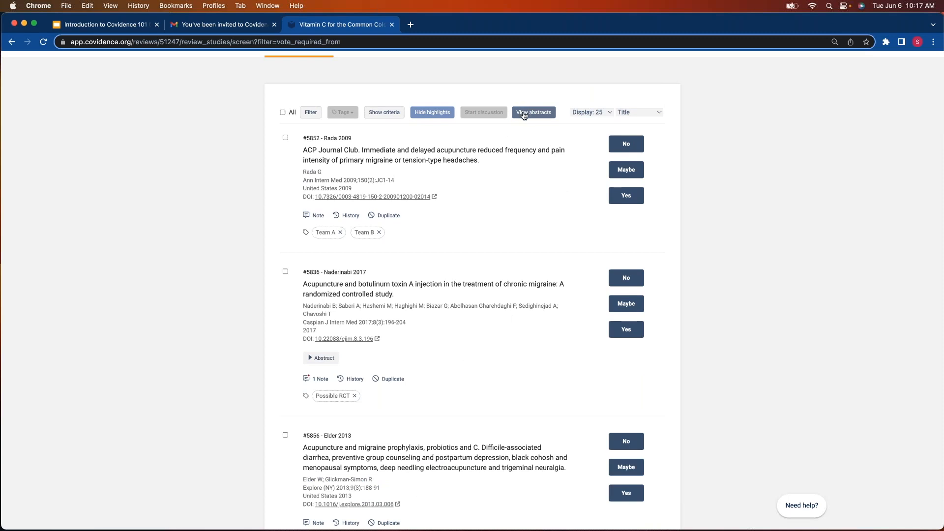
{"action": "left_click", "coordinate": [524, 113]}
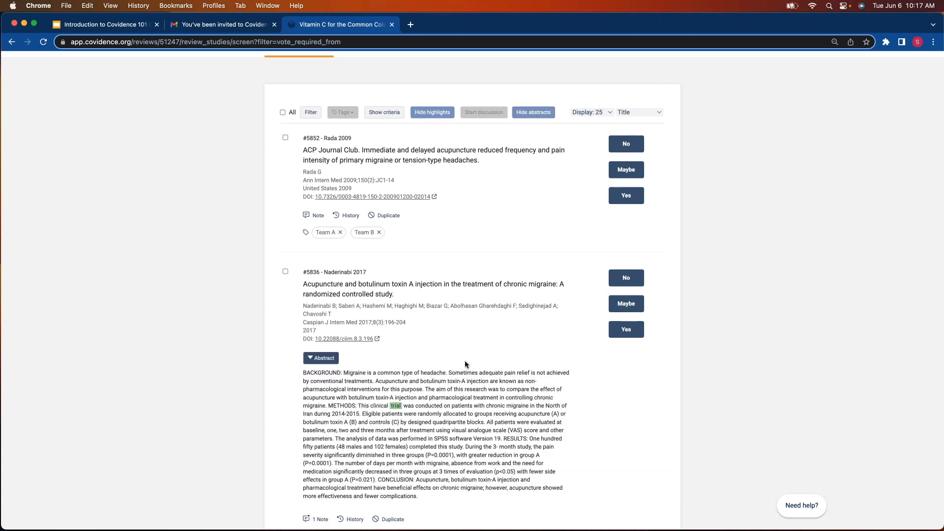
Examine the highlighted inclusion and exclusion keywords in the reference titles and abstracts, and hide the highlights
{"action": "scroll", "coordinate": [466, 365], "scroll_direction": "down", "scroll_amount": 5}
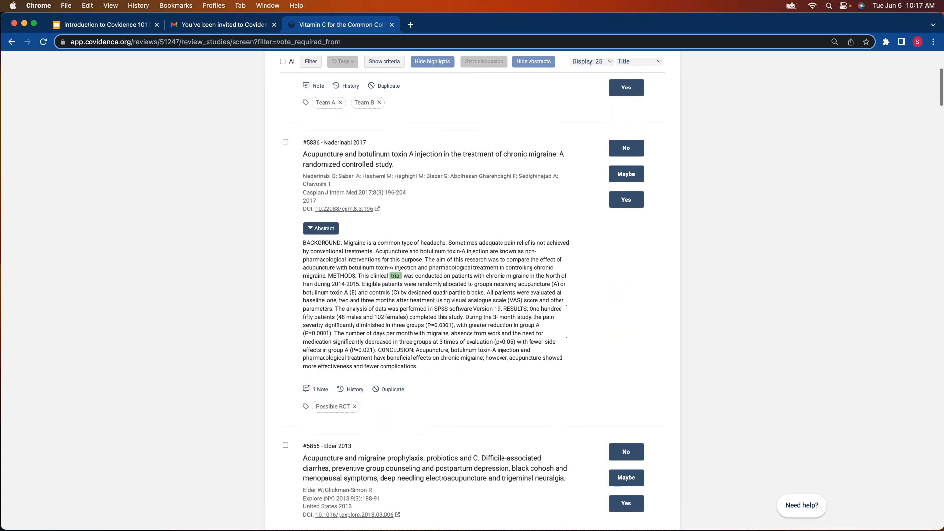
{"action": "scroll", "coordinate": [404, 259], "scroll_direction": "down", "scroll_amount": 1}
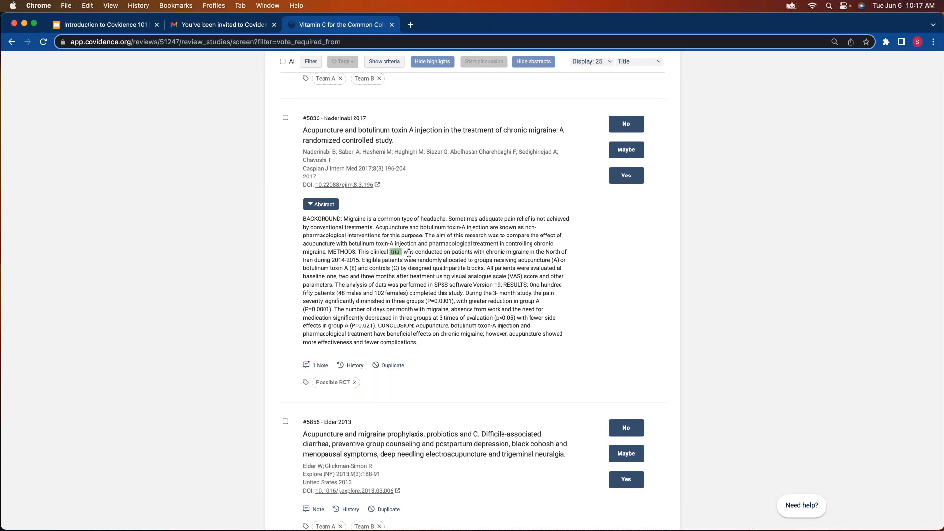
{"action": "scroll", "coordinate": [416, 266], "scroll_direction": "down", "scroll_amount": 3}
{"action": "scroll", "coordinate": [417, 263], "scroll_direction": "down", "scroll_amount": 15}
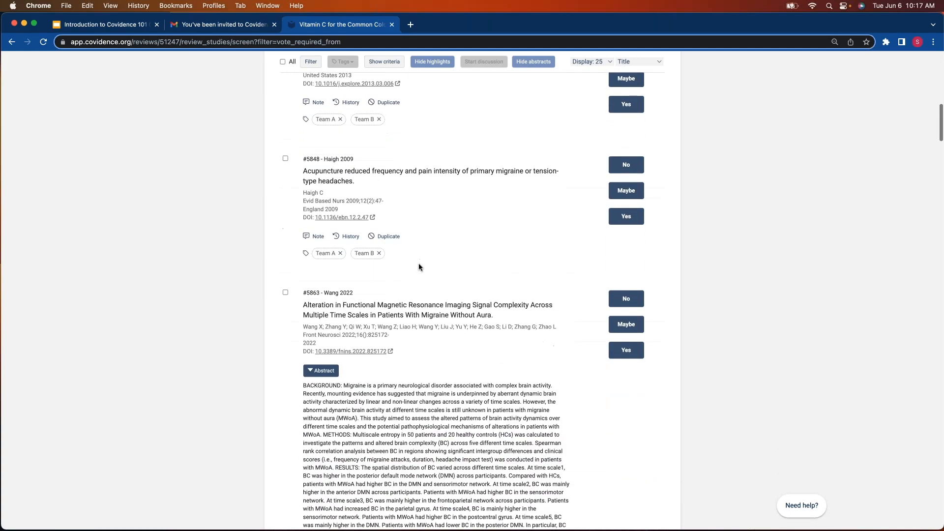
{"action": "scroll", "coordinate": [420, 228], "scroll_direction": "down", "scroll_amount": 8}
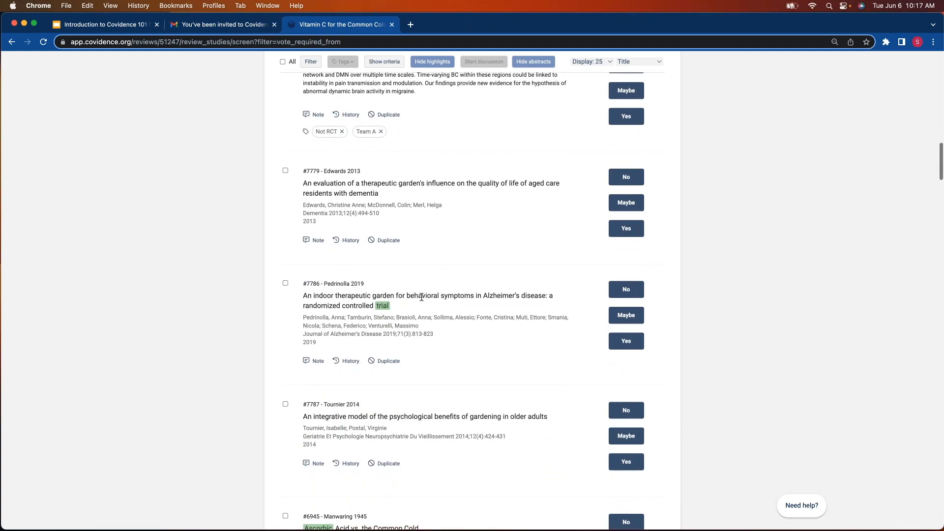
{"action": "scroll", "coordinate": [432, 299], "scroll_direction": "down", "scroll_amount": 1}
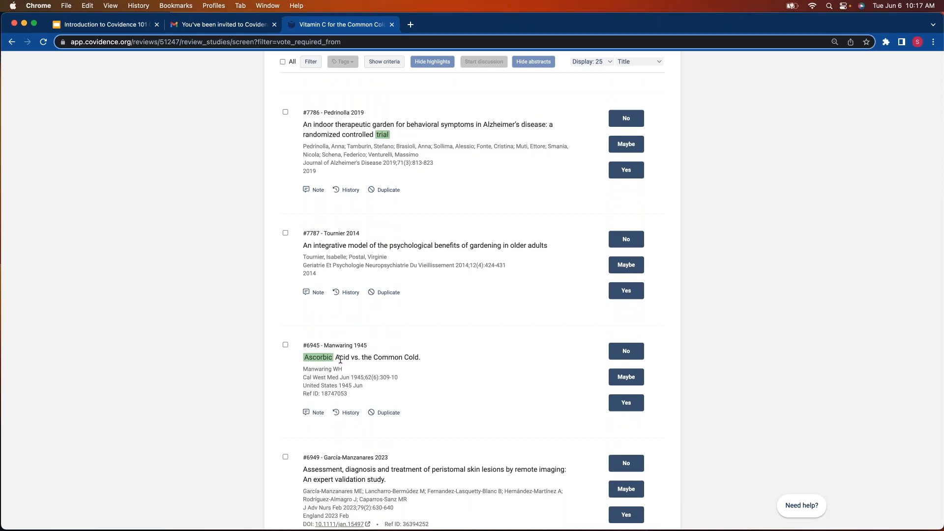
{"action": "scroll", "coordinate": [340, 359], "scroll_direction": "down", "scroll_amount": 15}
{"action": "scroll", "coordinate": [504, 348], "scroll_direction": "down", "scroll_amount": 12}
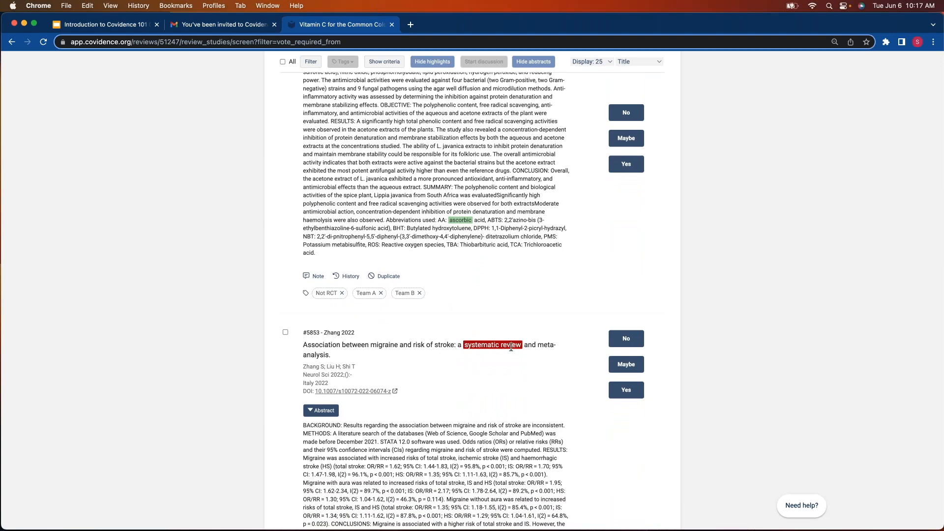
{"action": "scroll", "coordinate": [503, 348], "scroll_direction": "down", "scroll_amount": 7}
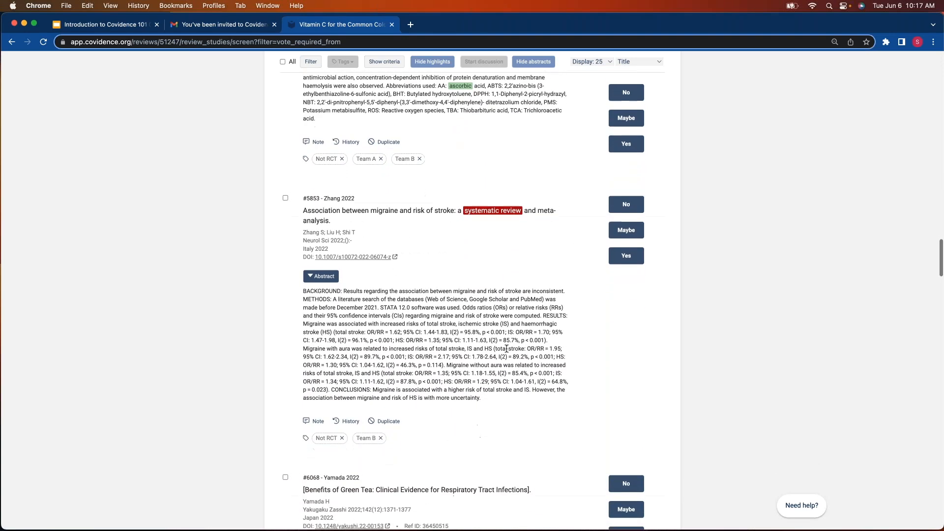
{"action": "scroll", "coordinate": [503, 349], "scroll_direction": "up", "scroll_amount": 7}
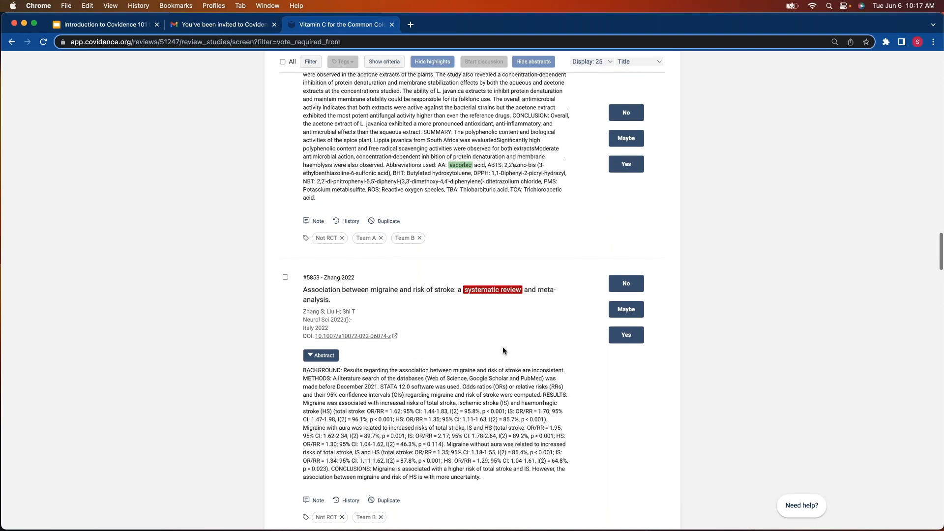
{"action": "scroll", "coordinate": [502, 350], "scroll_direction": "up", "scroll_amount": 12}
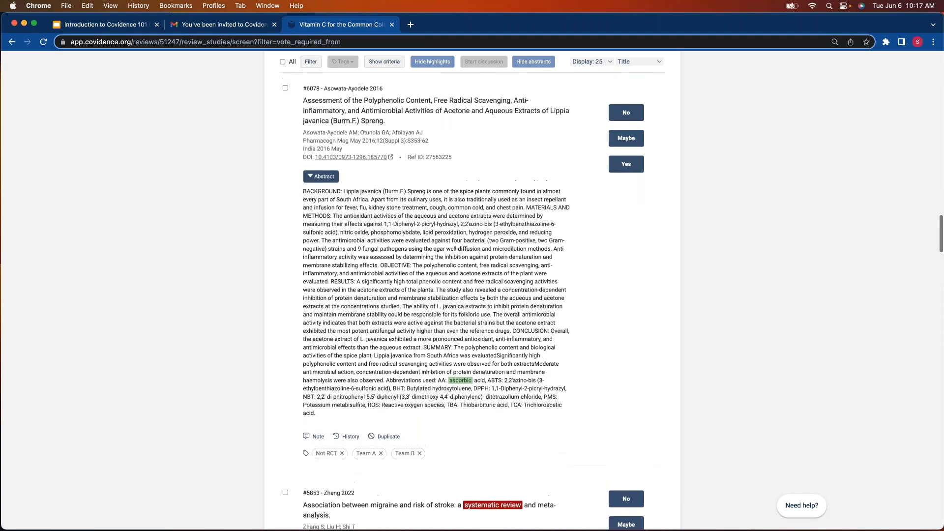
{"action": "scroll", "coordinate": [502, 345], "scroll_direction": "up", "scroll_amount": 20}
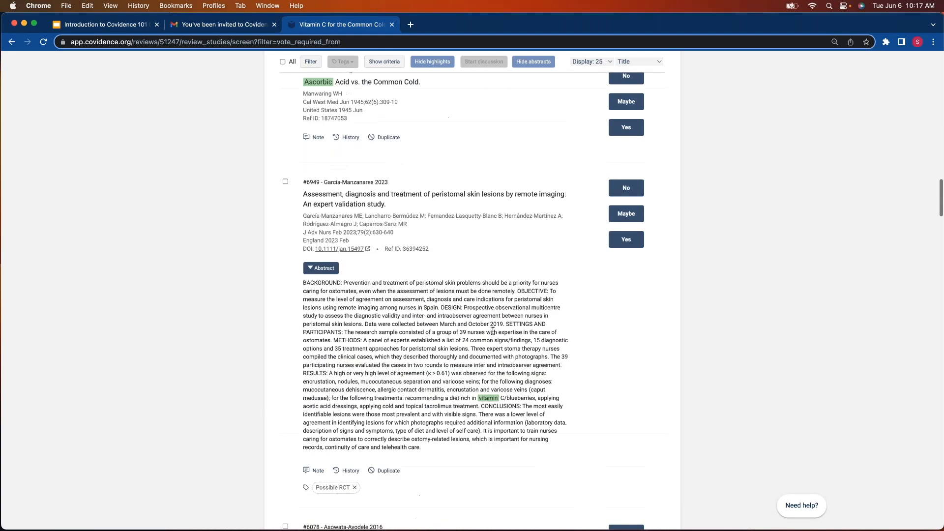
{"action": "scroll", "coordinate": [410, 144], "scroll_direction": "up", "scroll_amount": 20}
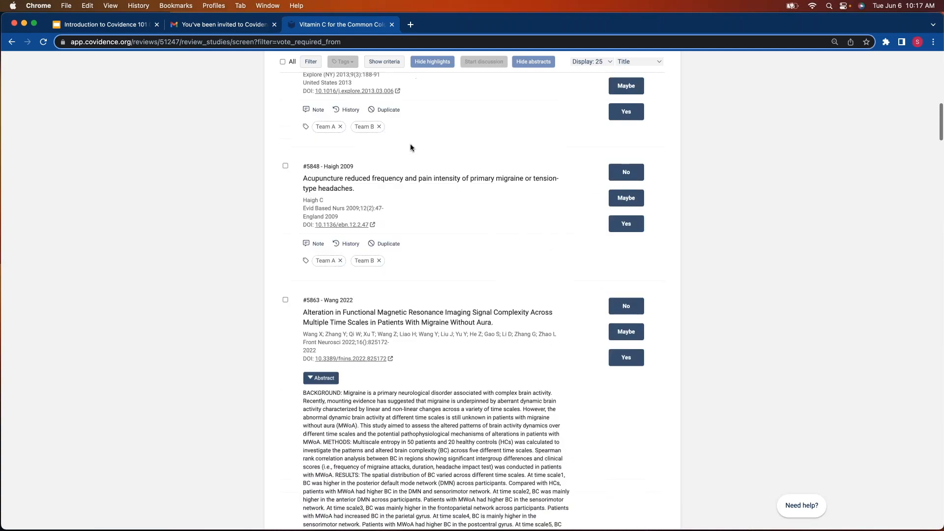
{"action": "scroll", "coordinate": [429, 107], "scroll_direction": "up", "scroll_amount": 15}
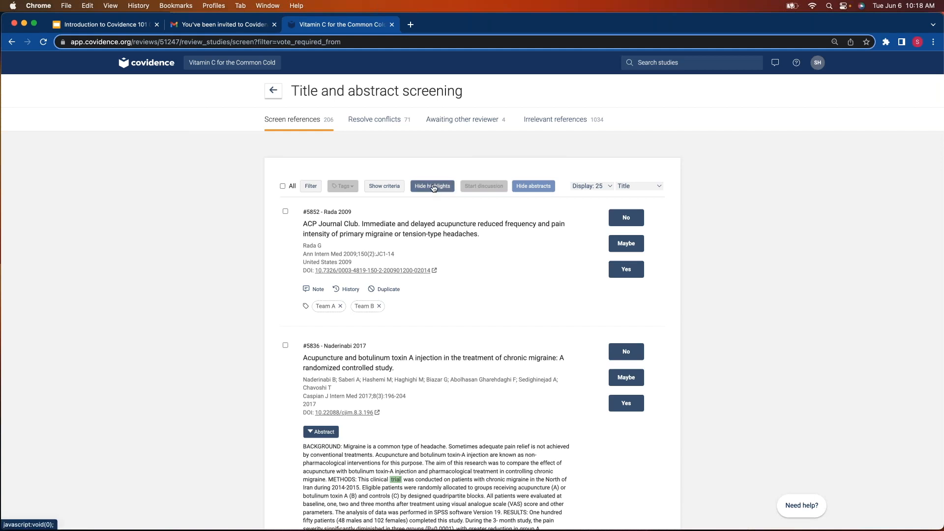
{"action": "left_click", "coordinate": [433, 186]}
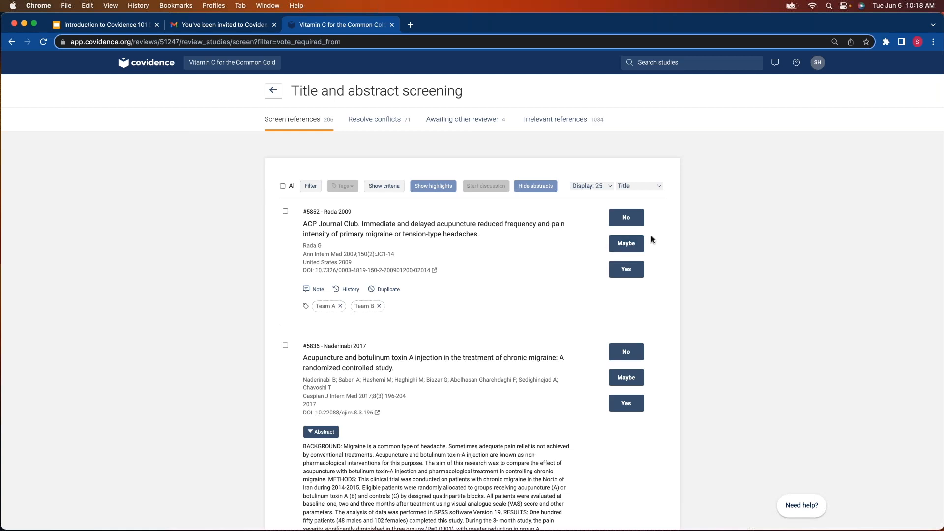
Vote Yes on the ACP Journal Club reference and Maybe on the acupuncture and botulinum toxin study, and undo both votes
{"action": "left_click", "coordinate": [631, 273]}
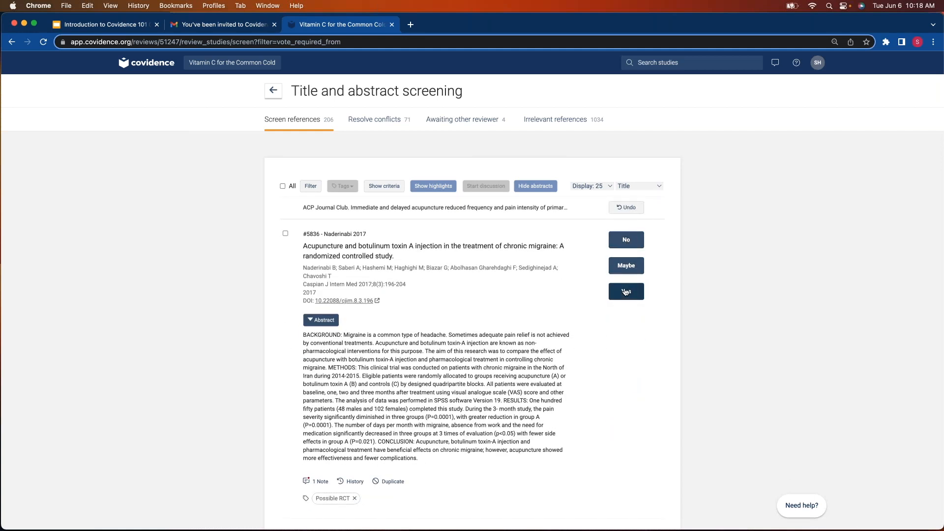
{"action": "left_click", "coordinate": [629, 268]}
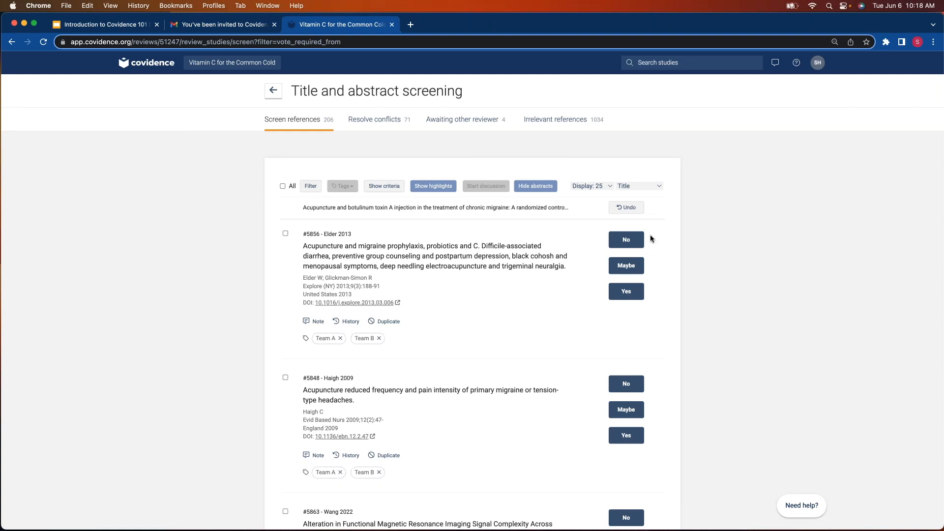
{"action": "left_click", "coordinate": [626, 208]}
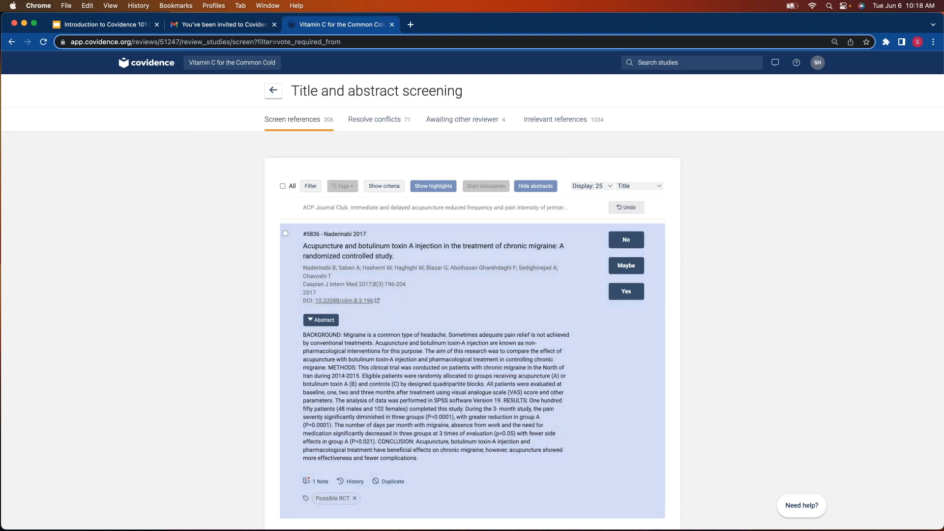
{"action": "left_click", "coordinate": [627, 208]}
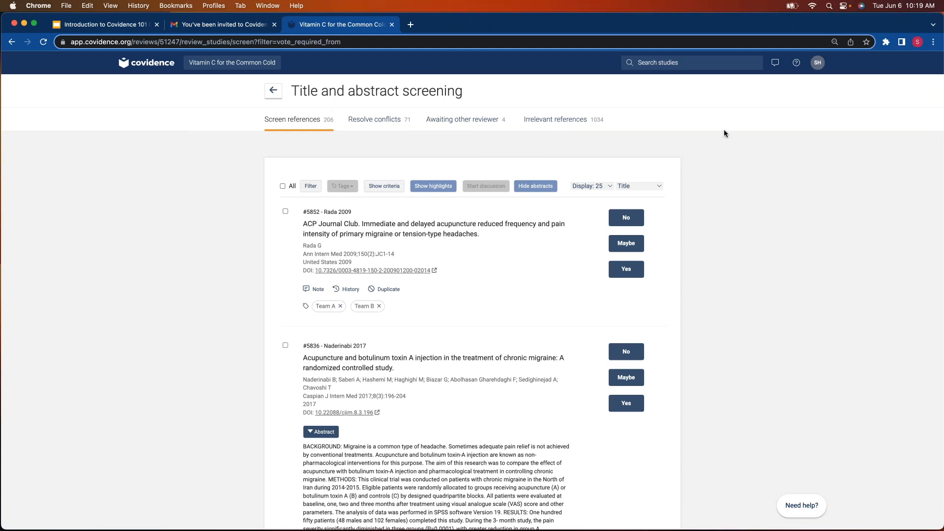
Look through the references awaiting another reviewer with their vote change options, and open the irrelevant references
{"action": "left_click", "coordinate": [457, 121]}
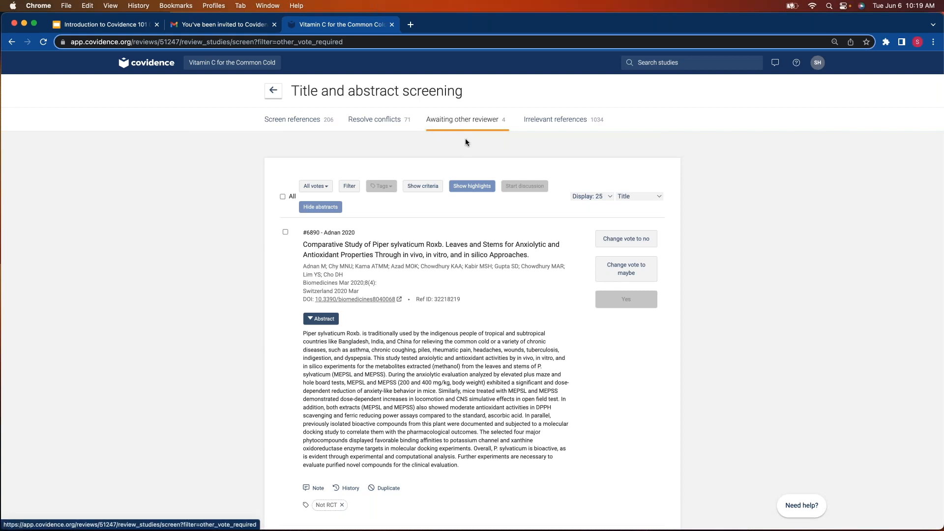
{"action": "scroll", "coordinate": [465, 139], "scroll_direction": "down", "scroll_amount": 5}
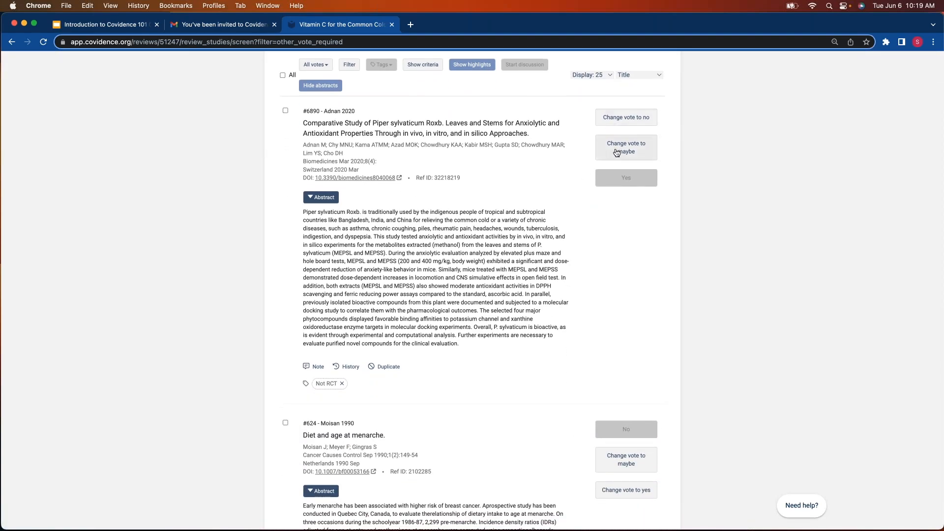
{"action": "scroll", "coordinate": [607, 290], "scroll_direction": "down", "scroll_amount": 8}
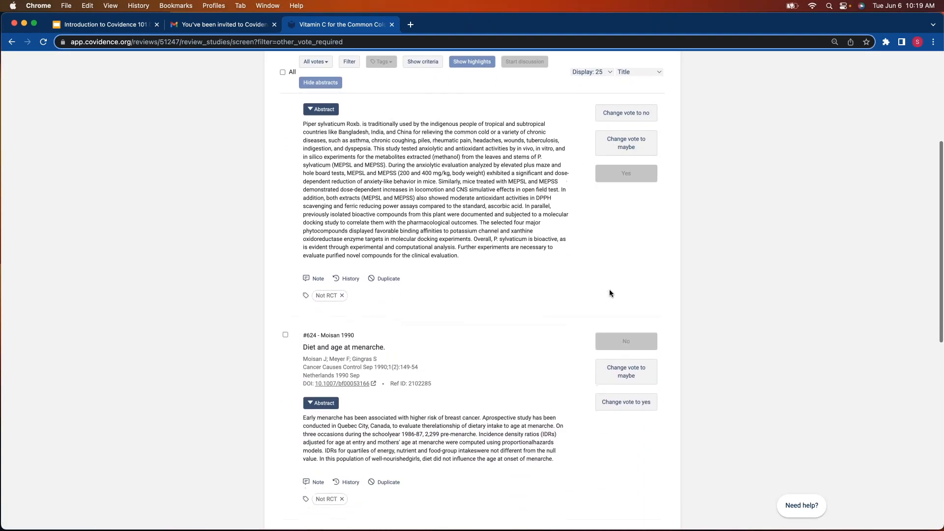
{"action": "scroll", "coordinate": [611, 290], "scroll_direction": "down", "scroll_amount": 9}
{"action": "scroll", "coordinate": [612, 290], "scroll_direction": "up", "scroll_amount": 18}
{"action": "scroll", "coordinate": [564, 278], "scroll_direction": "up", "scroll_amount": 5}
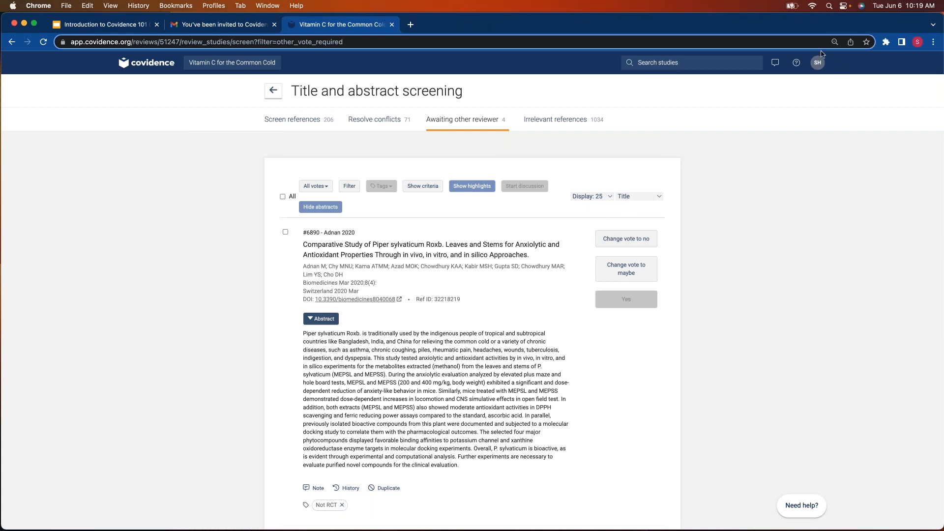
{"action": "left_click", "coordinate": [561, 127]}
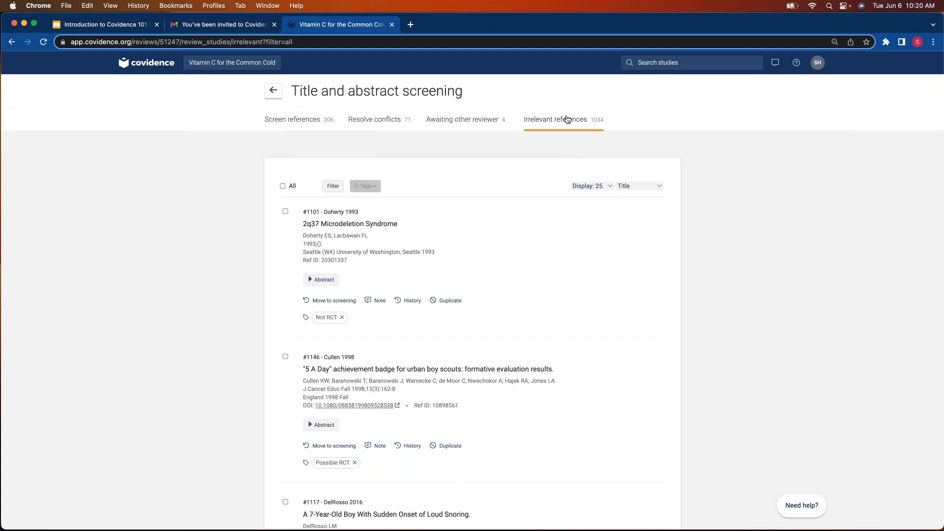
Open the conflicting references in title and abstract screening and look at their final decision options
{"action": "left_click", "coordinate": [381, 123]}
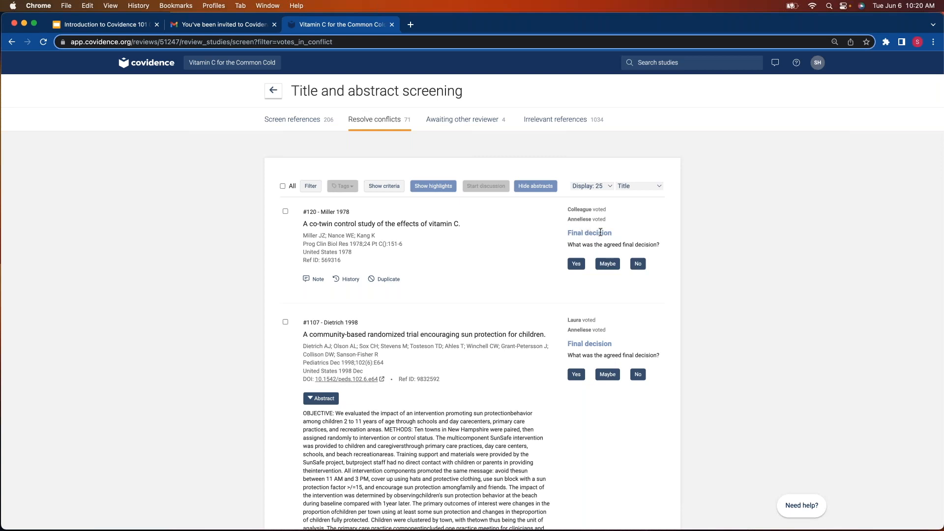
{"action": "scroll", "coordinate": [600, 232], "scroll_direction": "down", "scroll_amount": 1}
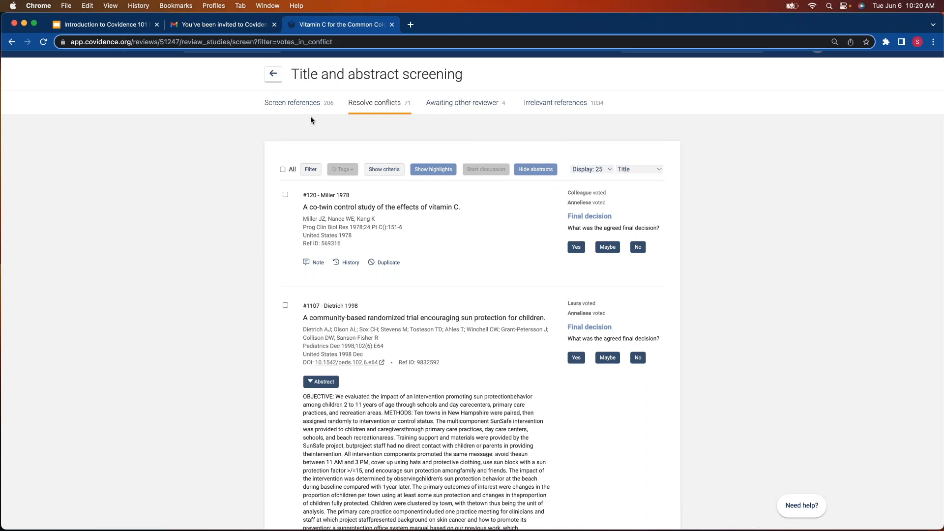
Return to the references still needing screening and sort them by Most relevant
{"action": "left_click", "coordinate": [300, 104]}
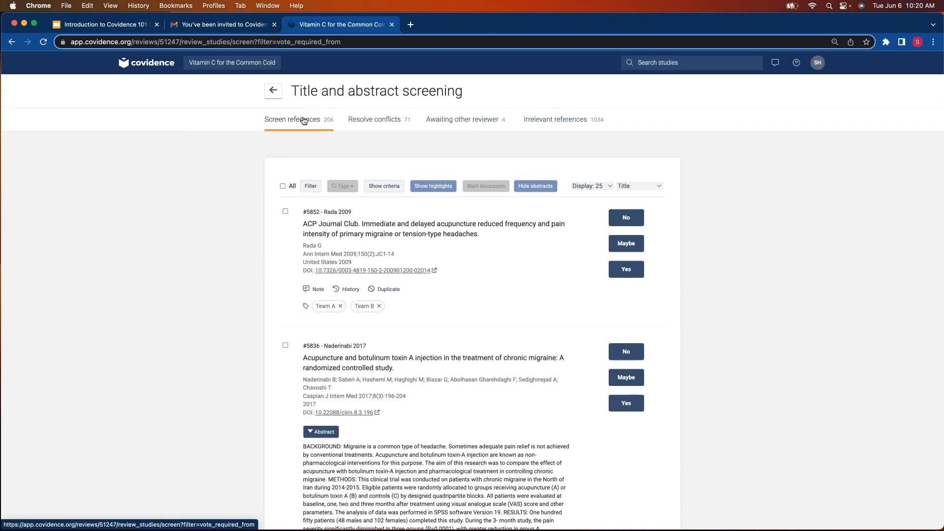
{"action": "left_click", "coordinate": [632, 185]}
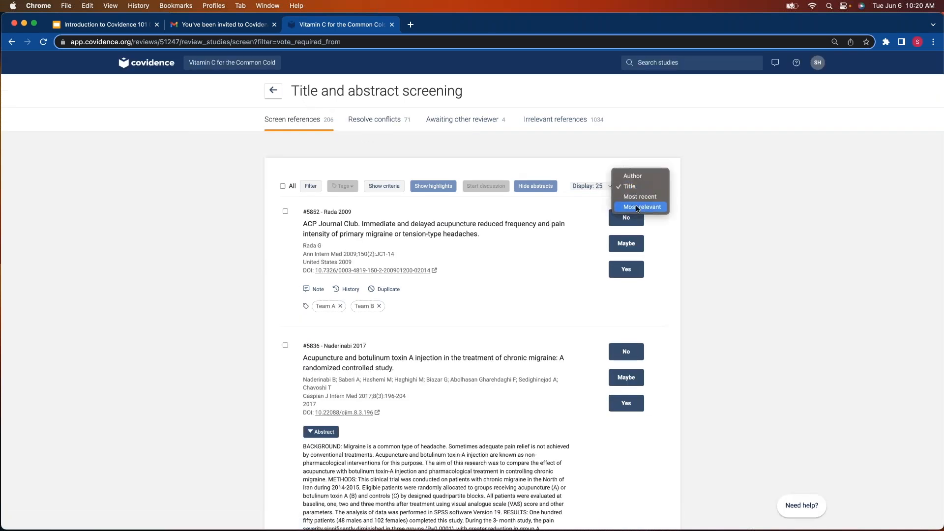
{"action": "left_click", "coordinate": [638, 207]}
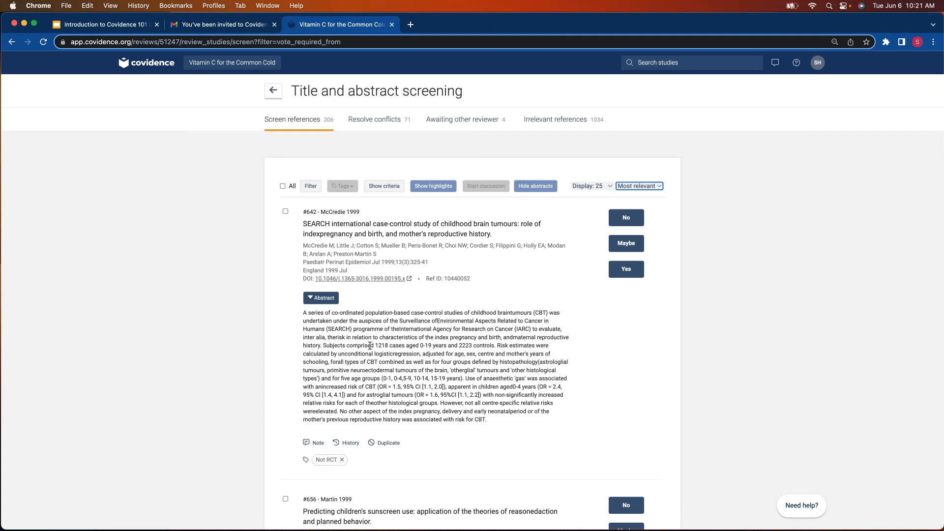
Tag the SEARCH childhood brain tumours study with "Come back to this study"
{"action": "scroll", "coordinate": [370, 344], "scroll_direction": "down", "scroll_amount": 3}
{"action": "scroll", "coordinate": [316, 357], "scroll_direction": "down", "scroll_amount": 2}
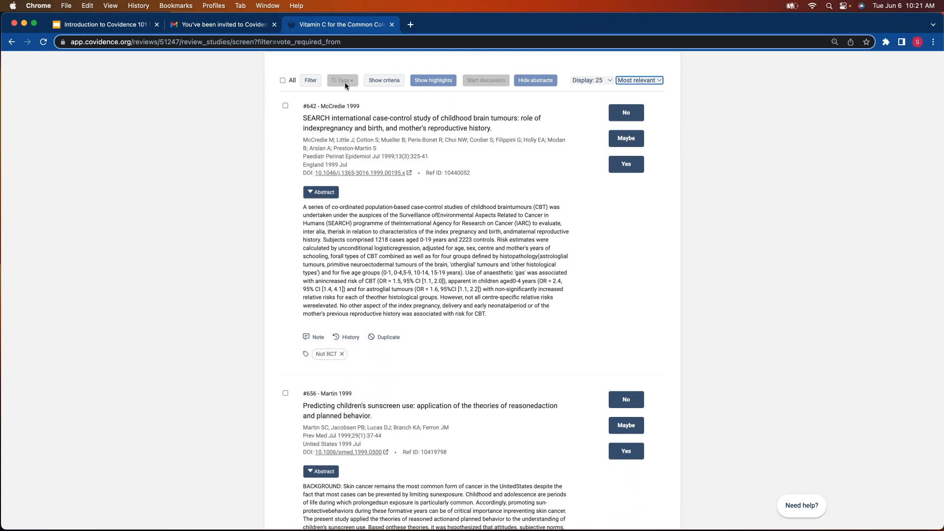
{"action": "left_click", "coordinate": [285, 105]}
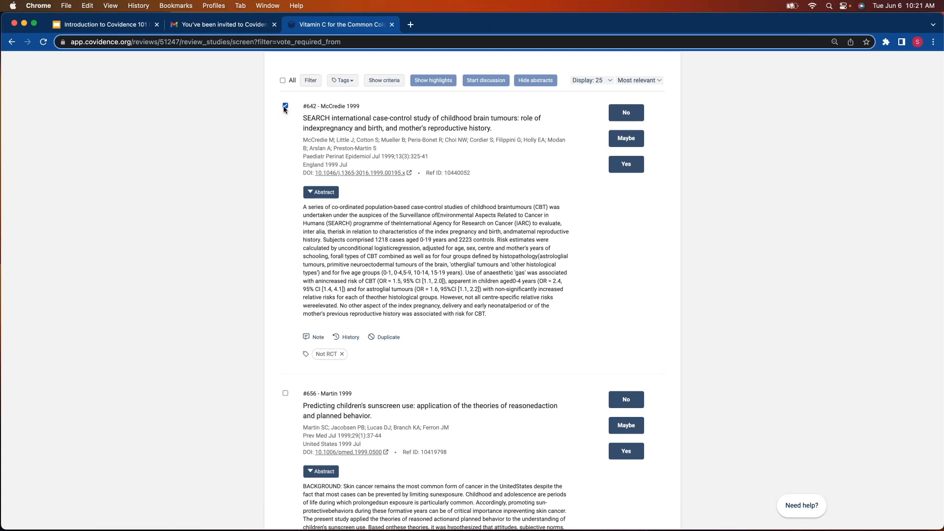
{"action": "left_click", "coordinate": [348, 82]}
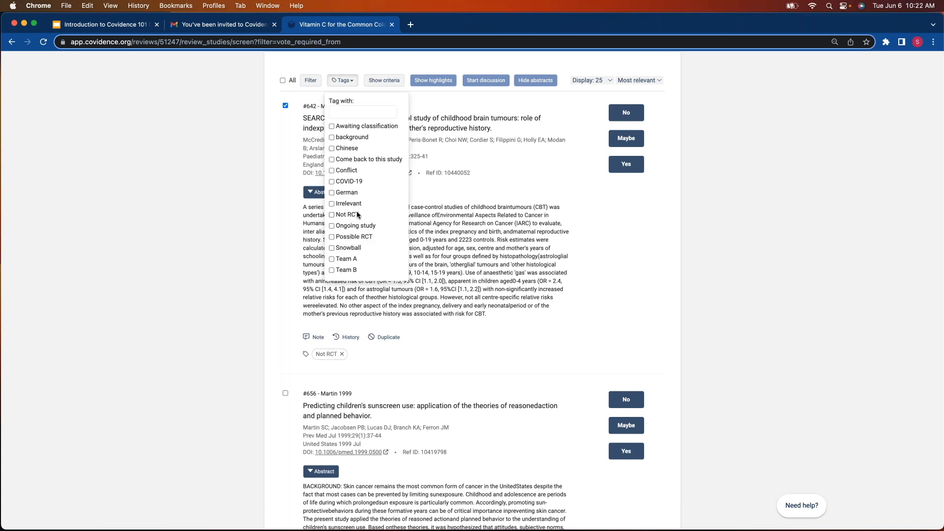
{"action": "left_click", "coordinate": [331, 159]}
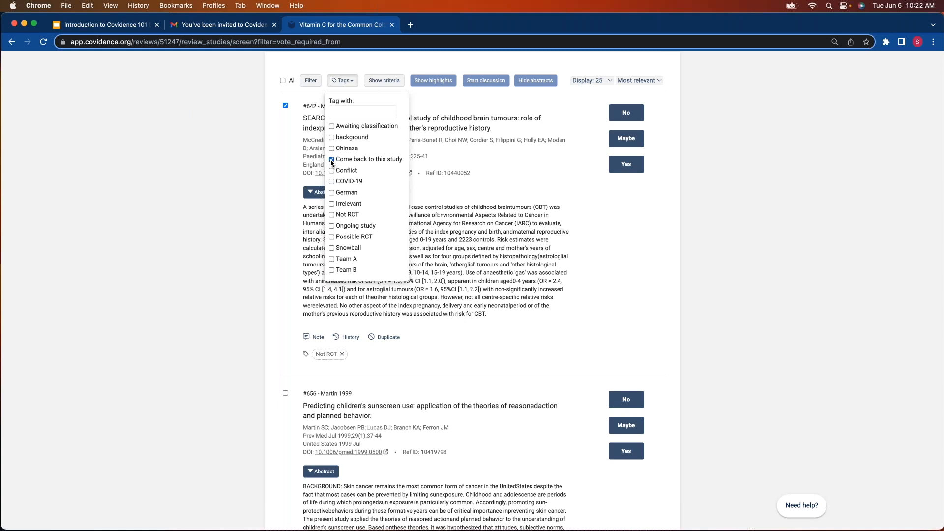
{"action": "left_click", "coordinate": [492, 208]}
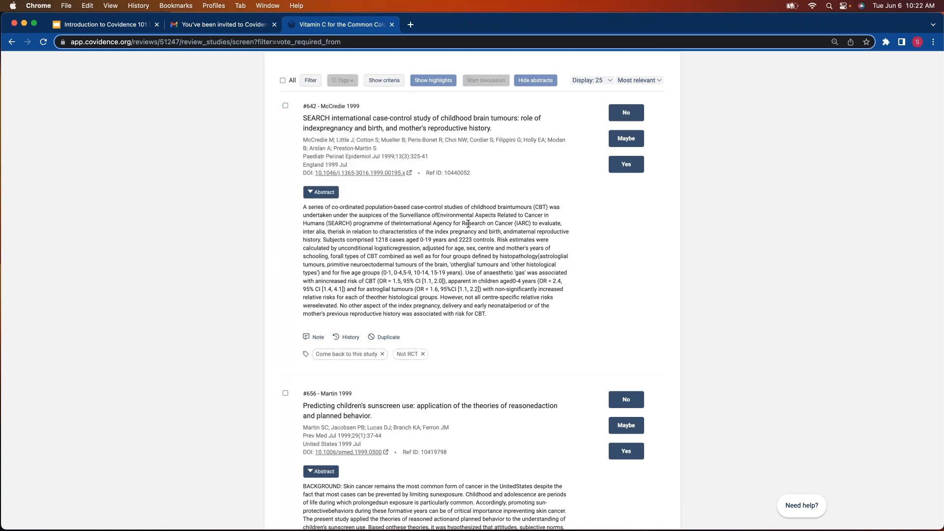
Filter the screening list by the "Come back to this study" tag, look through the matching references, and clear the filter
{"action": "left_click", "coordinate": [311, 82]}
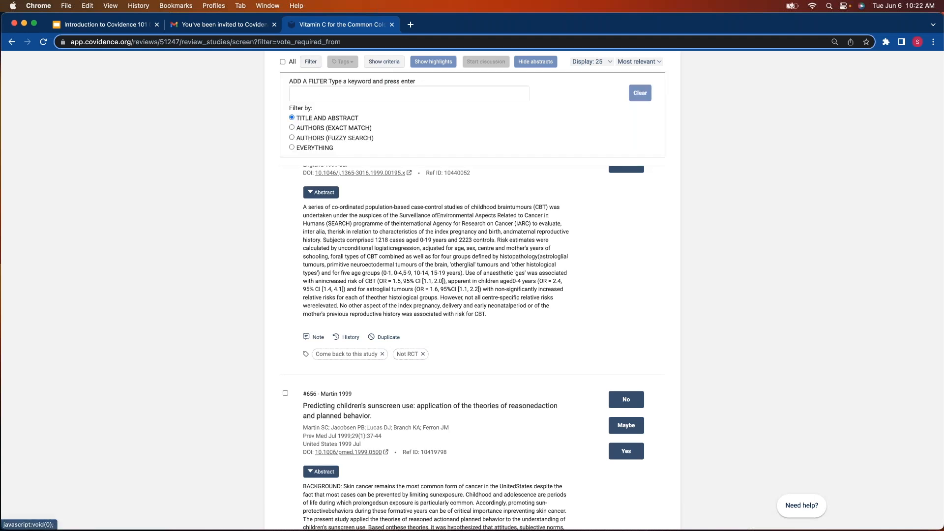
{"action": "left_click", "coordinate": [338, 97]}
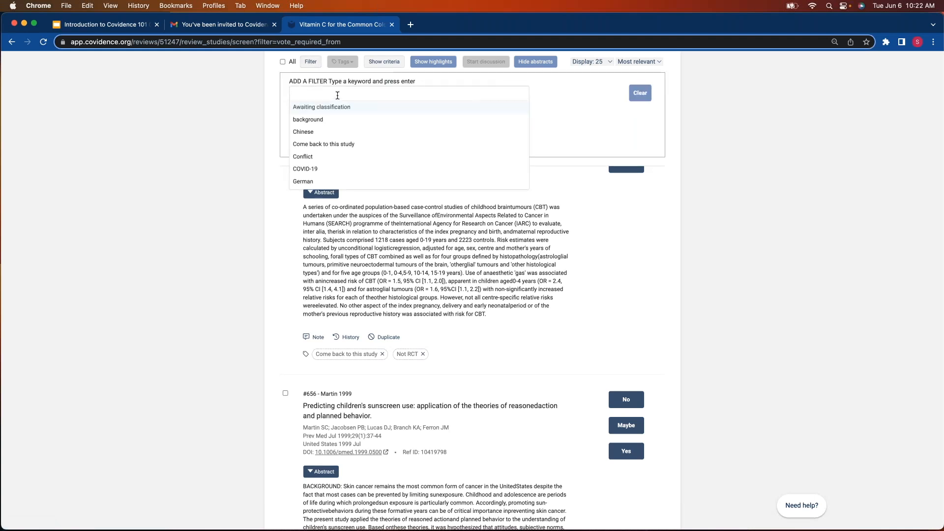
{"action": "scroll", "coordinate": [338, 133], "scroll_direction": "down", "scroll_amount": 2}
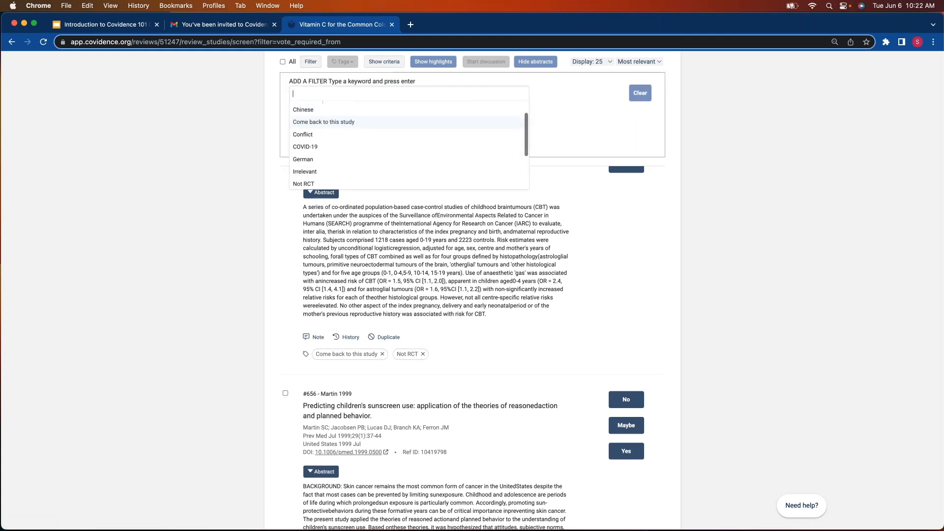
{"action": "left_click", "coordinate": [339, 121]}
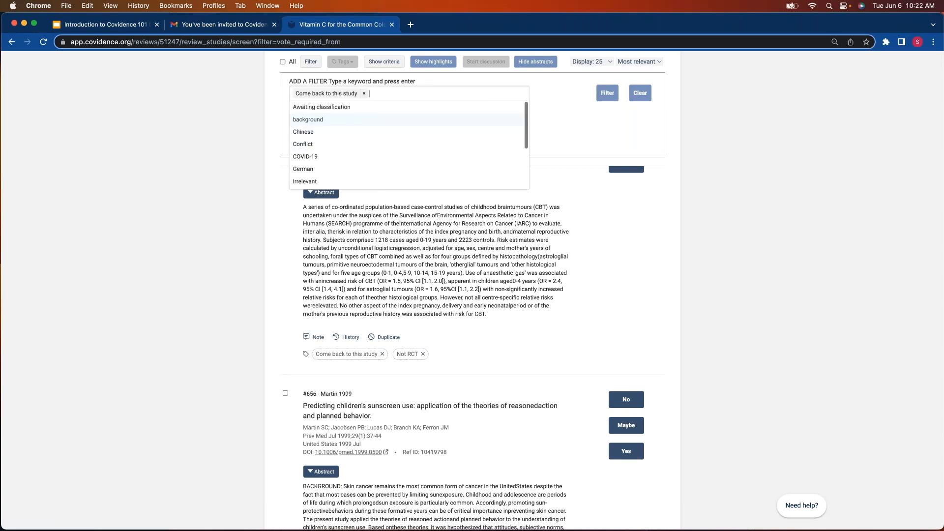
{"action": "left_click", "coordinate": [606, 94]}
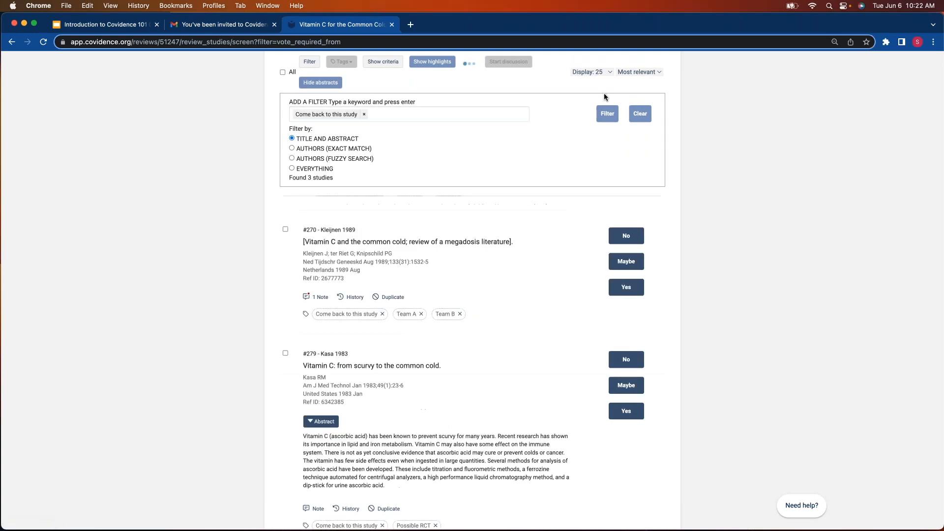
{"action": "scroll", "coordinate": [433, 265], "scroll_direction": "down", "scroll_amount": 3}
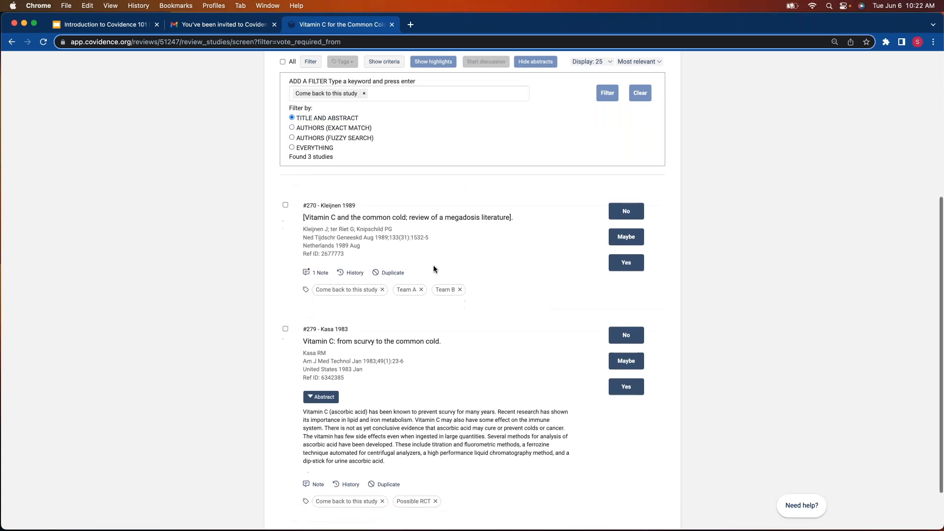
{"action": "scroll", "coordinate": [432, 264], "scroll_direction": "up", "scroll_amount": 6}
{"action": "scroll", "coordinate": [433, 265], "scroll_direction": "up", "scroll_amount": 3}
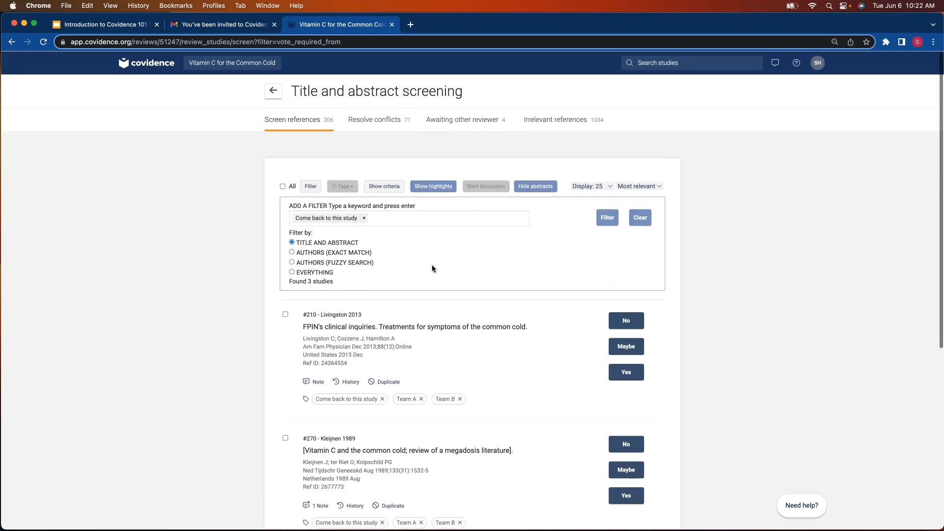
{"action": "scroll", "coordinate": [430, 275], "scroll_direction": "down", "scroll_amount": 2}
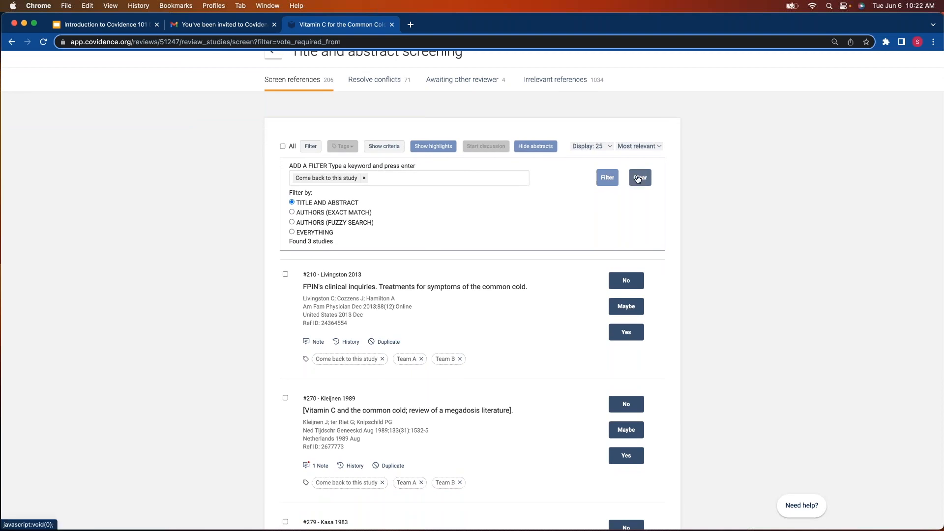
{"action": "left_click", "coordinate": [638, 178]}
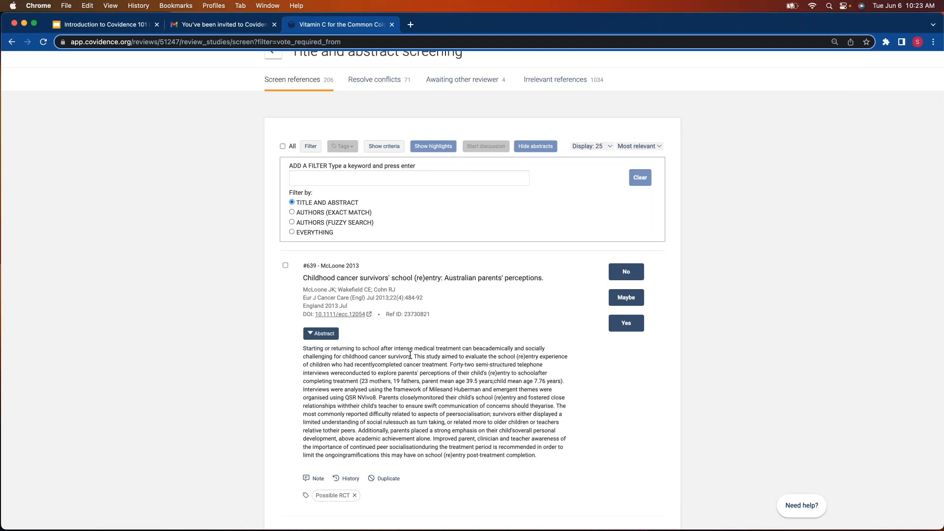
View the note entry for the childhood cancer survivors' school (re)entry study and close it without adding a note
{"action": "scroll", "coordinate": [314, 354], "scroll_direction": "down", "scroll_amount": 5}
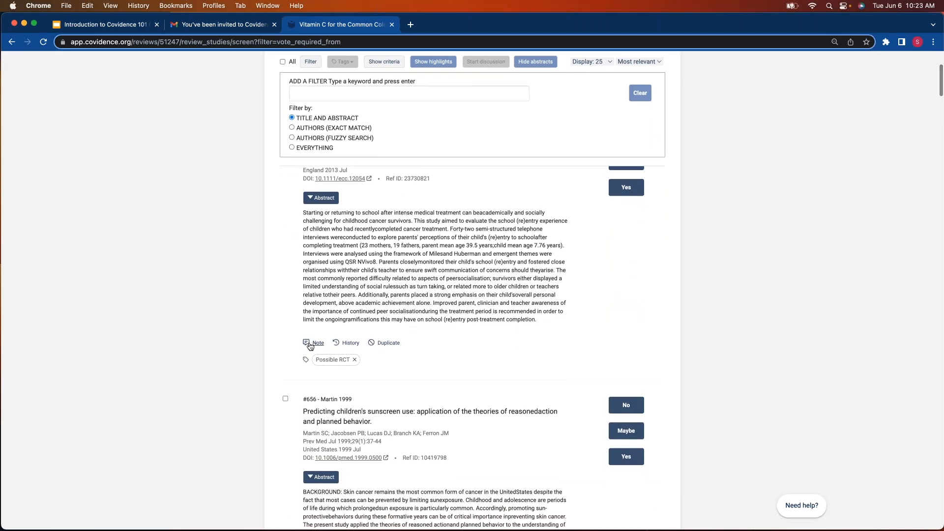
{"action": "left_click", "coordinate": [310, 344]}
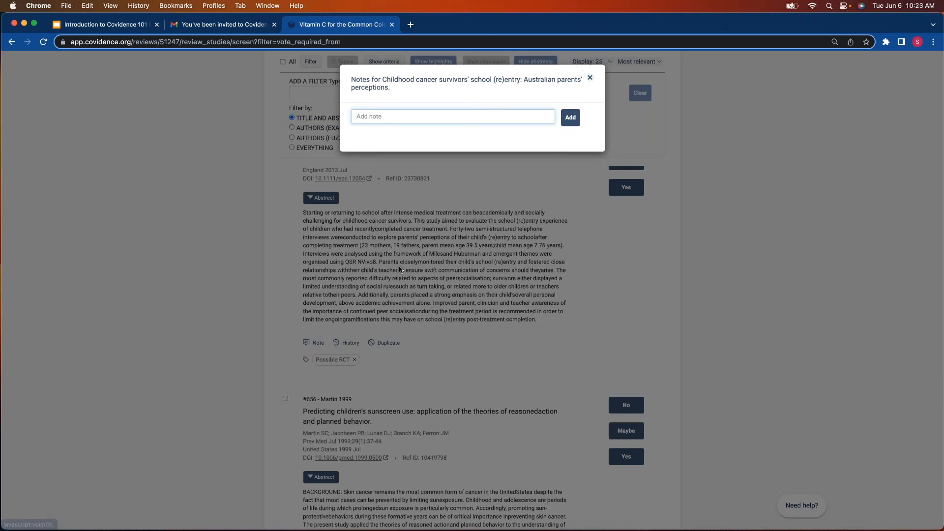
{"action": "left_click", "coordinate": [590, 78]}
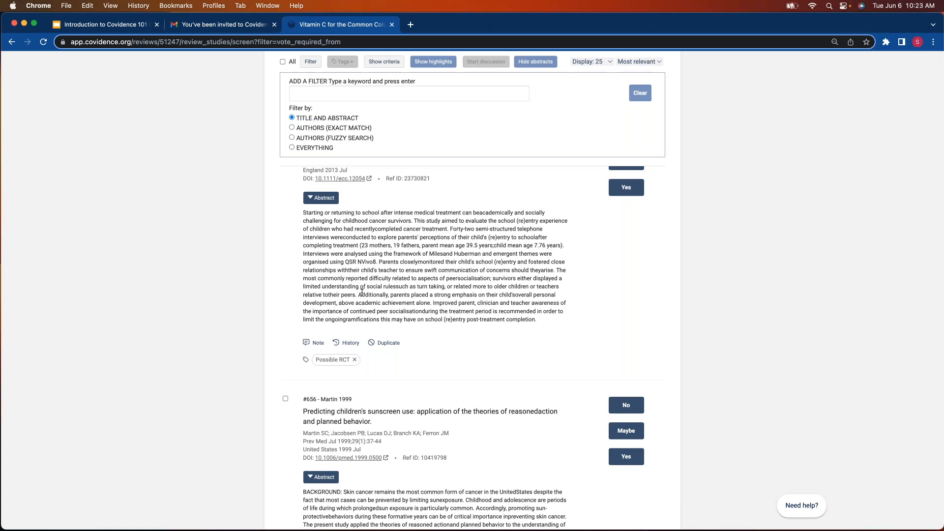
{"action": "scroll", "coordinate": [362, 293], "scroll_direction": "up", "scroll_amount": 5}
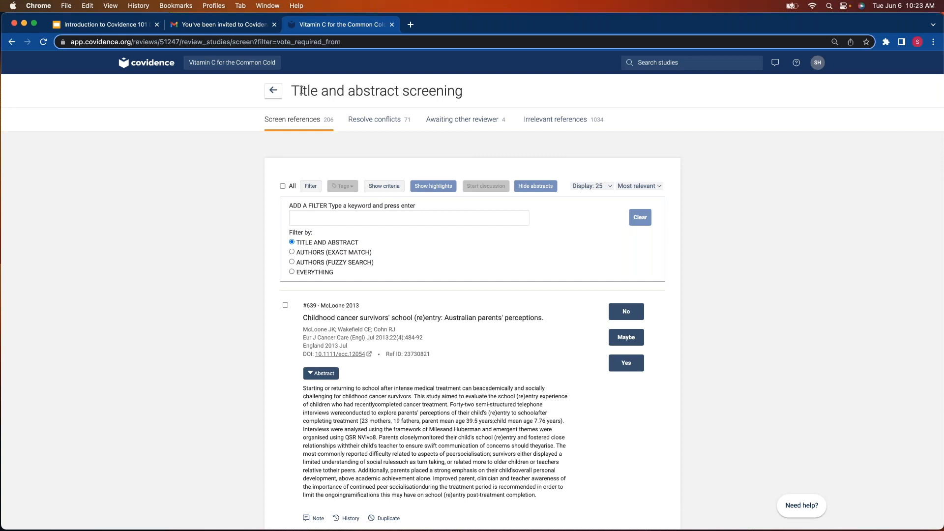
Open the review's settings from the review summary and examine its type, research area, search date, search strategy and citation fields
{"action": "left_click", "coordinate": [273, 93]}
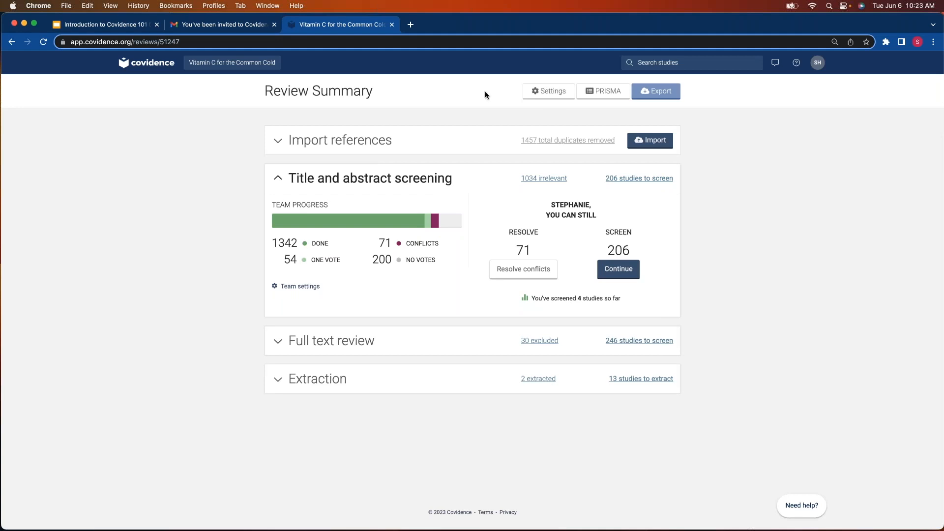
{"action": "left_click", "coordinate": [546, 98]}
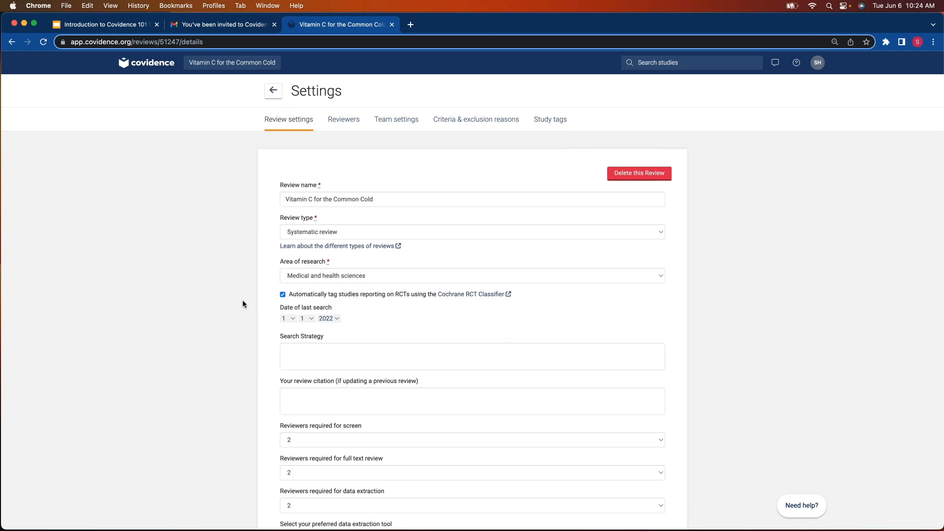
{"action": "scroll", "coordinate": [249, 297], "scroll_direction": "down", "scroll_amount": 2}
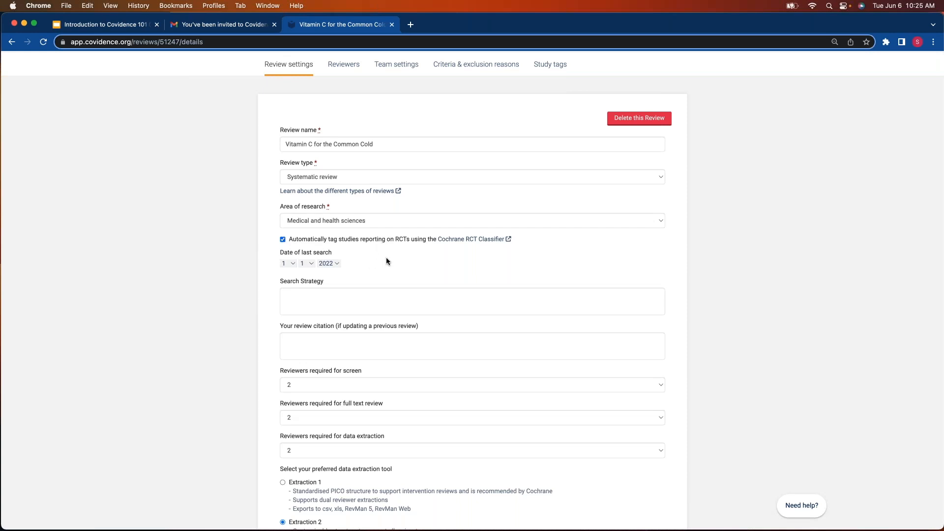
{"action": "scroll", "coordinate": [378, 271], "scroll_direction": "down", "scroll_amount": 1}
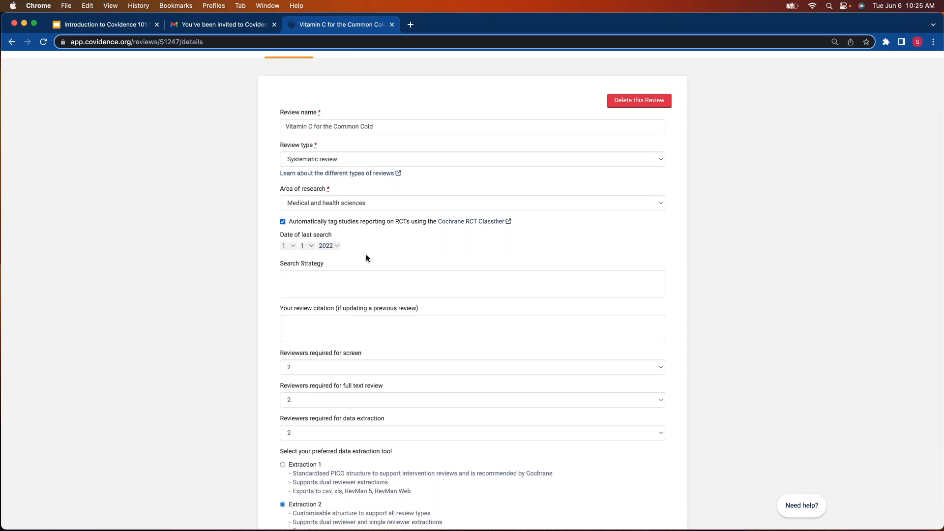
{"action": "scroll", "coordinate": [395, 276], "scroll_direction": "down", "scroll_amount": 1}
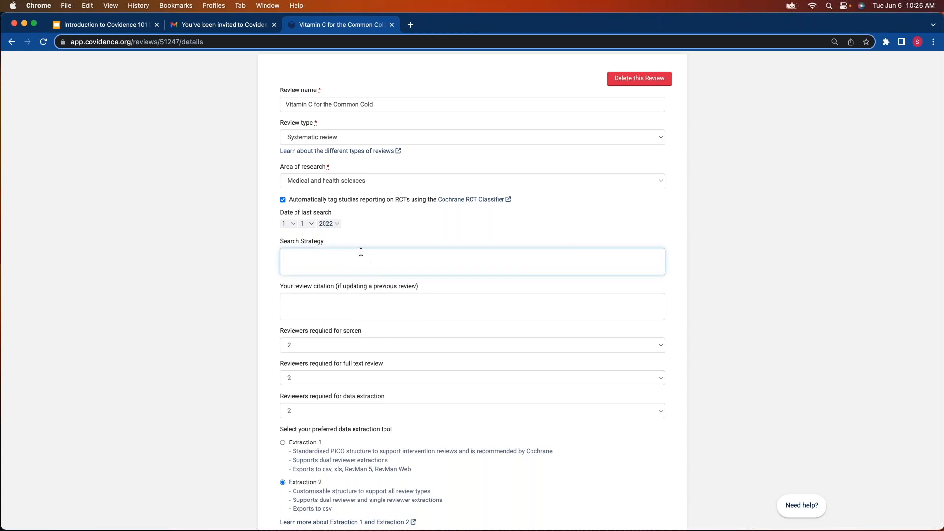
{"action": "left_click", "coordinate": [353, 310]}
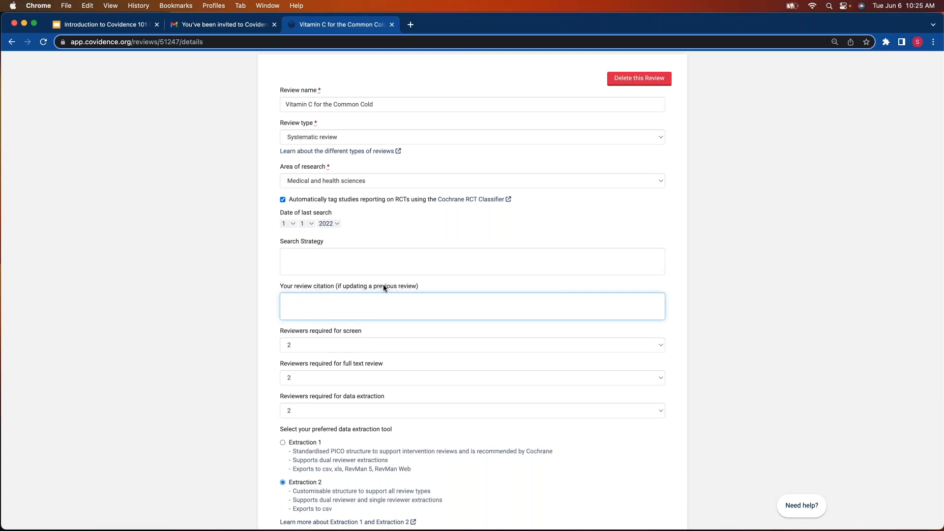
{"action": "scroll", "coordinate": [398, 279], "scroll_direction": "down", "scroll_amount": 1}
{"action": "scroll", "coordinate": [398, 279], "scroll_direction": "down", "scroll_amount": 2}
{"action": "scroll", "coordinate": [397, 276], "scroll_direction": "down", "scroll_amount": 5}
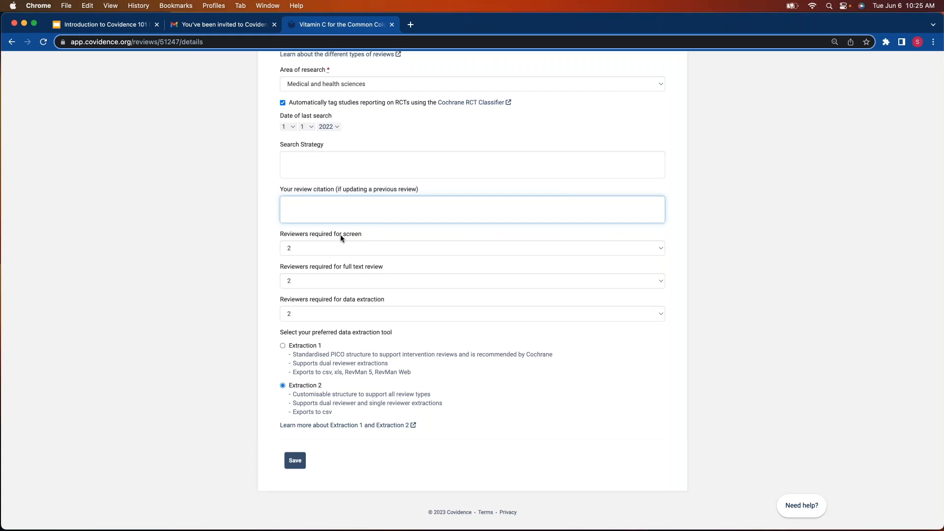
Check the options for reviewers required for screening and look over the data extraction tool choices, leaving the settings as they are
{"action": "left_click", "coordinate": [339, 248]}
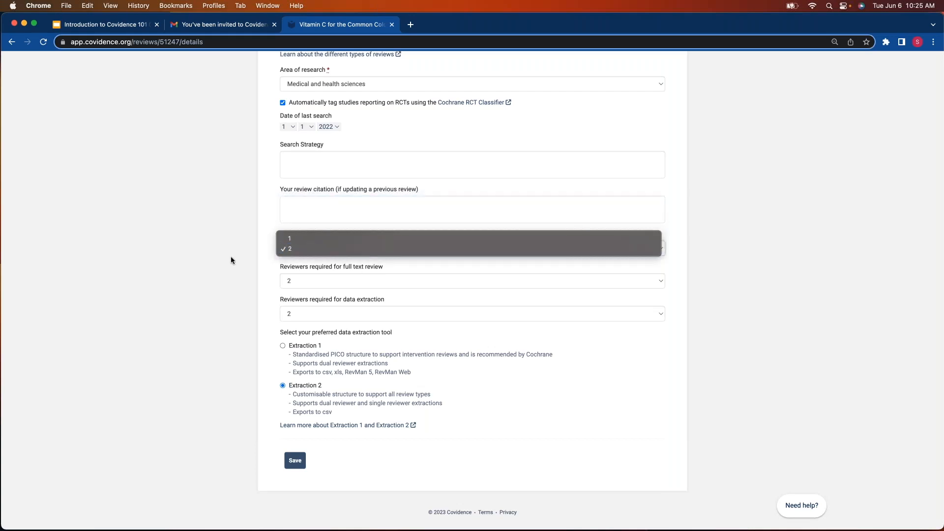
{"action": "left_click", "coordinate": [239, 266]}
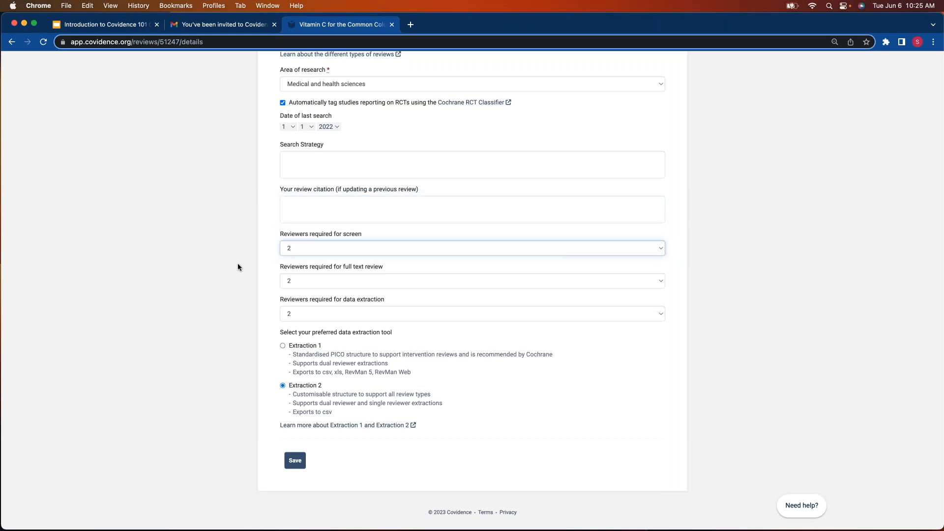
{"action": "left_click", "coordinate": [269, 258]}
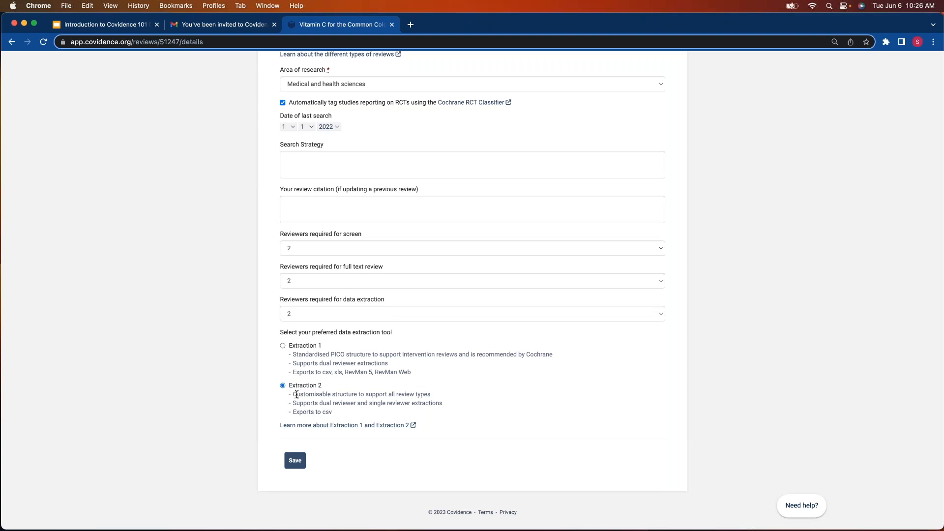
{"action": "scroll", "coordinate": [298, 393], "scroll_direction": "up", "scroll_amount": 3}
{"action": "scroll", "coordinate": [297, 395], "scroll_direction": "up", "scroll_amount": 1}
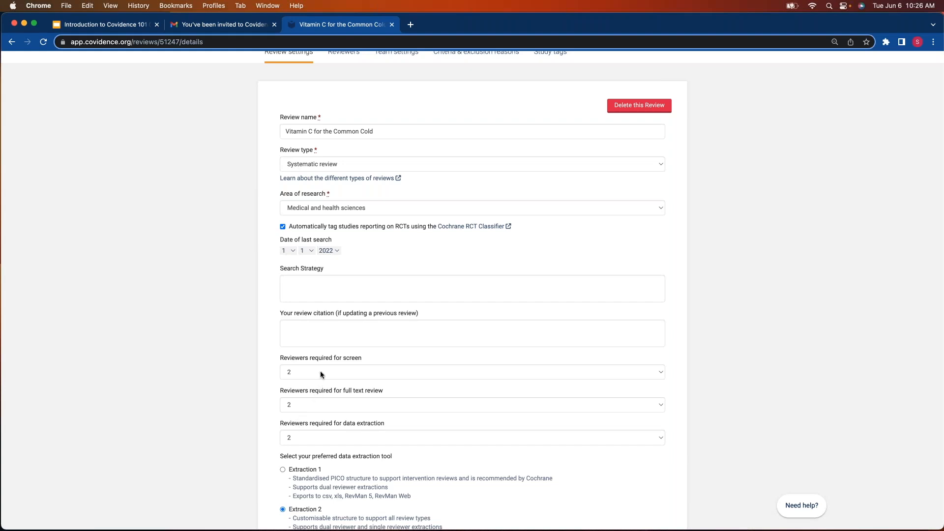
{"action": "scroll", "coordinate": [320, 370], "scroll_direction": "up", "scroll_amount": 3}
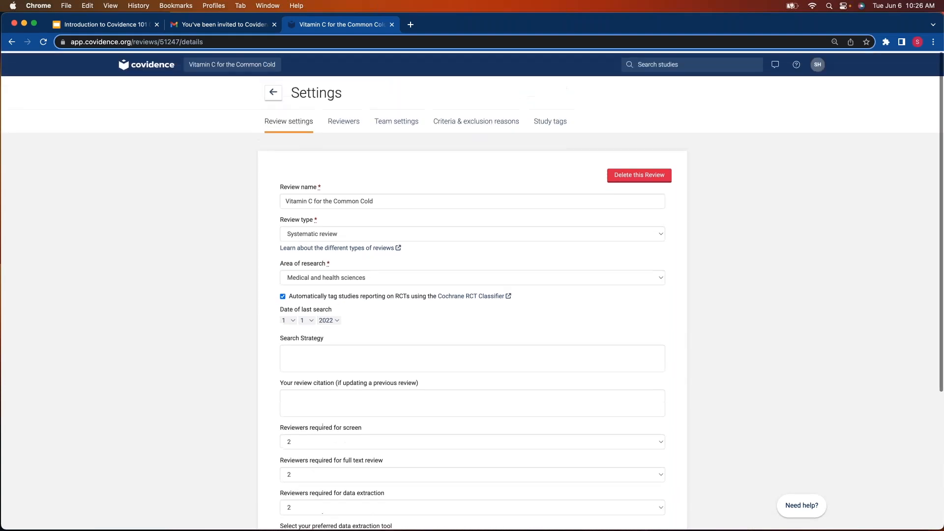
Open the reviewers settings and look through the list of reviewers, including the options to remove or invite them
{"action": "left_click", "coordinate": [350, 121]}
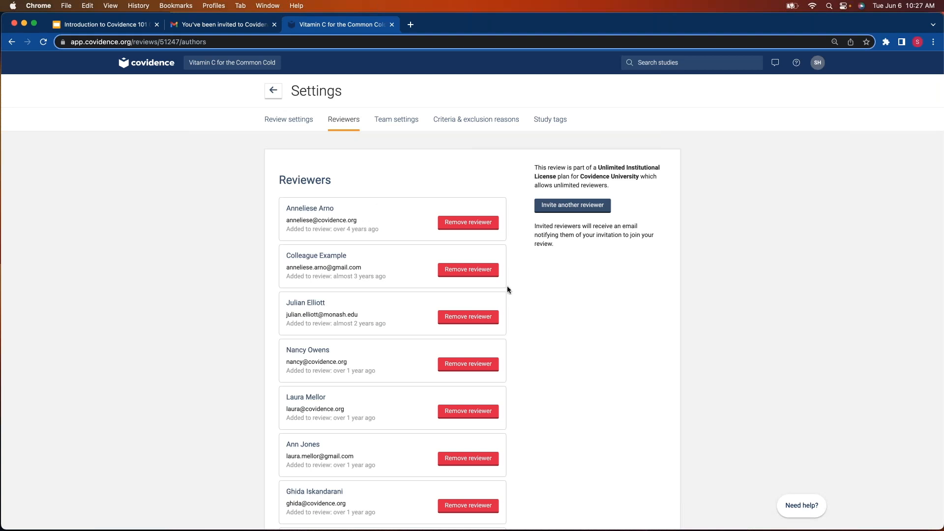
{"action": "scroll", "coordinate": [518, 291], "scroll_direction": "down", "scroll_amount": 3}
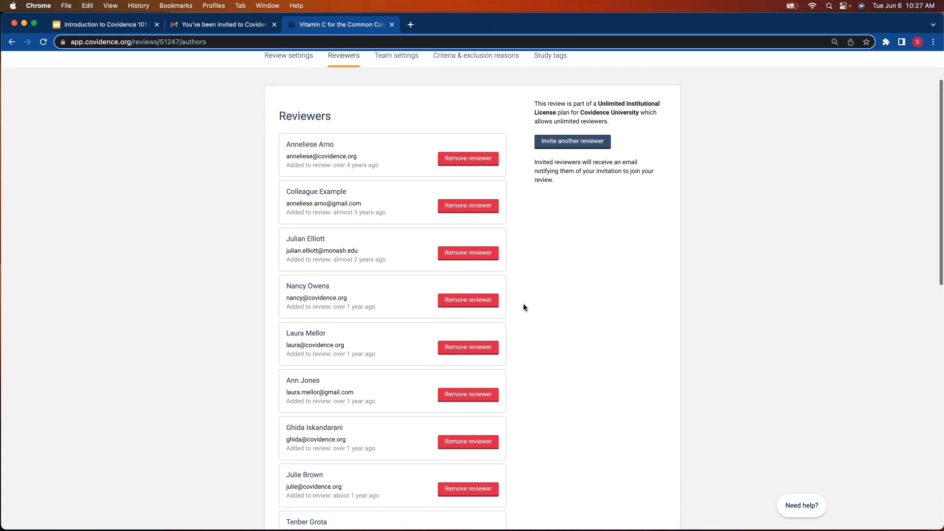
{"action": "scroll", "coordinate": [515, 286], "scroll_direction": "down", "scroll_amount": 1}
{"action": "scroll", "coordinate": [515, 287], "scroll_direction": "up", "scroll_amount": 5}
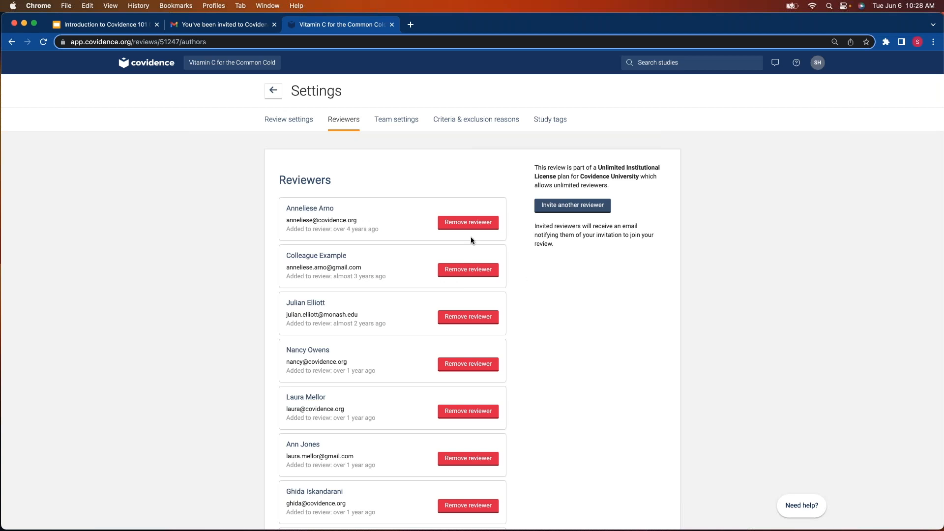
Open the team settings and look over team progress for title and abstract screening, full text review and extraction
{"action": "left_click", "coordinate": [386, 122]}
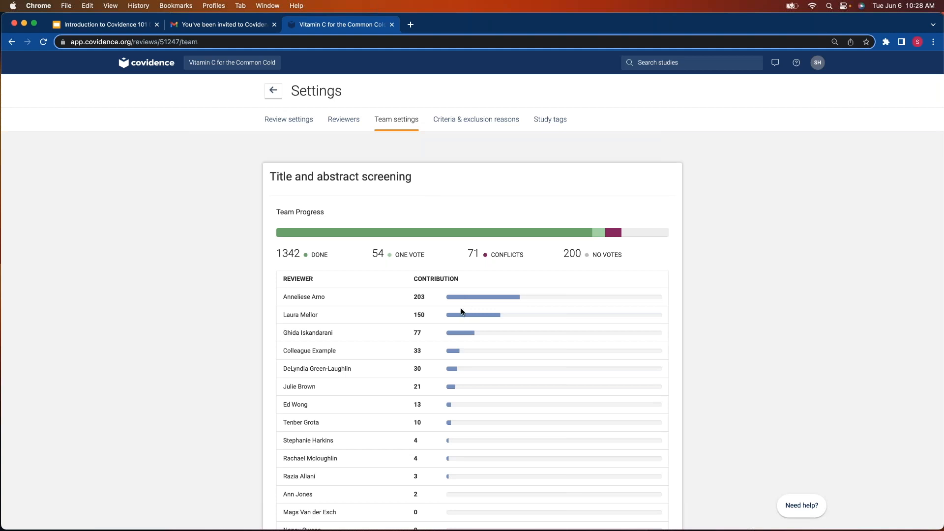
{"action": "scroll", "coordinate": [459, 317], "scroll_direction": "down", "scroll_amount": 1}
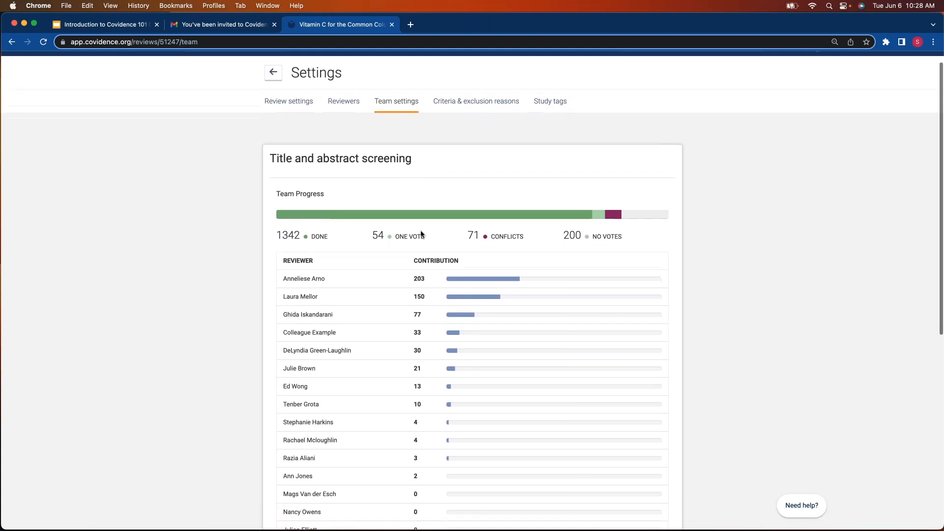
{"action": "left_click", "coordinate": [438, 160]}
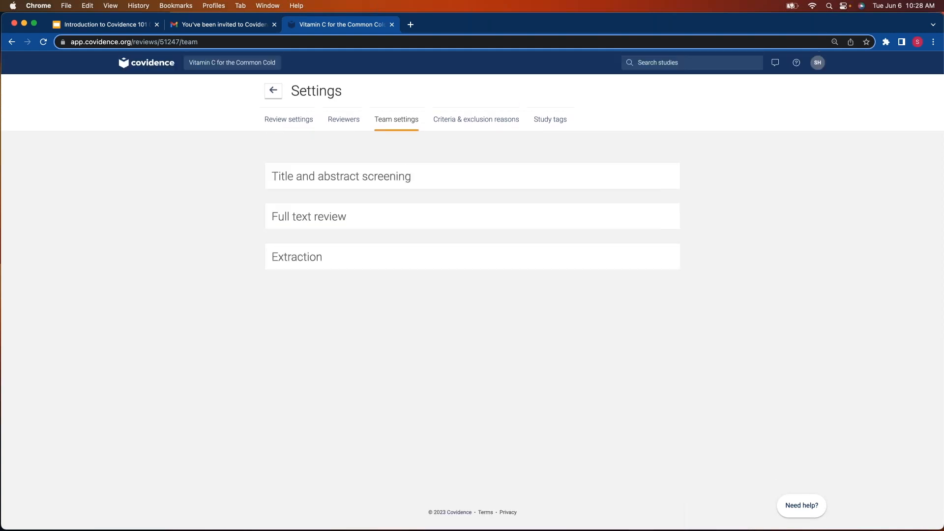
{"action": "left_click", "coordinate": [425, 222]}
{"action": "scroll", "coordinate": [424, 254], "scroll_direction": "down", "scroll_amount": 2}
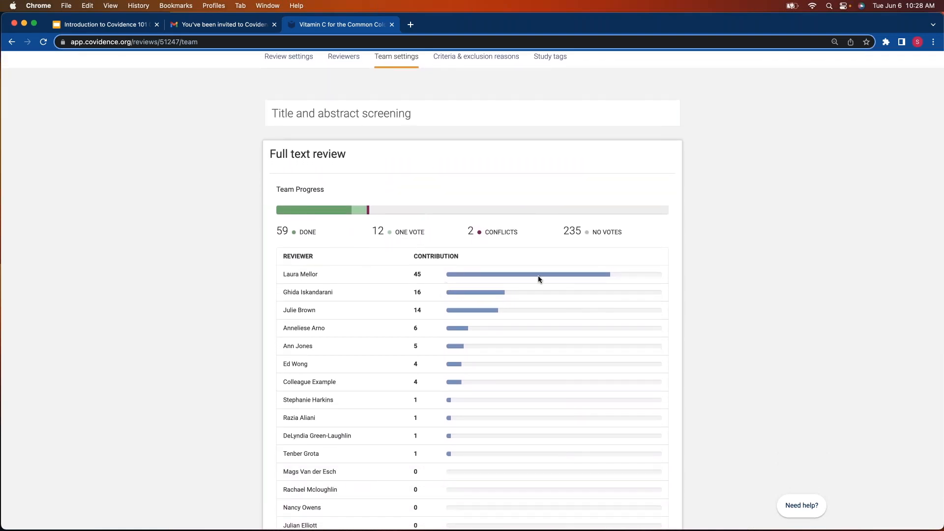
{"action": "left_click", "coordinate": [413, 151]}
{"action": "left_click", "coordinate": [403, 257]}
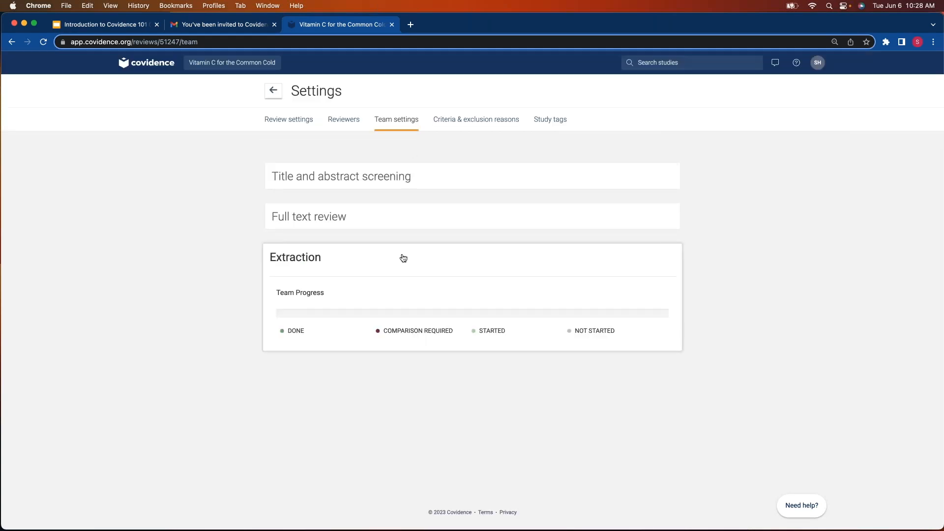
{"action": "left_click", "coordinate": [400, 257]}
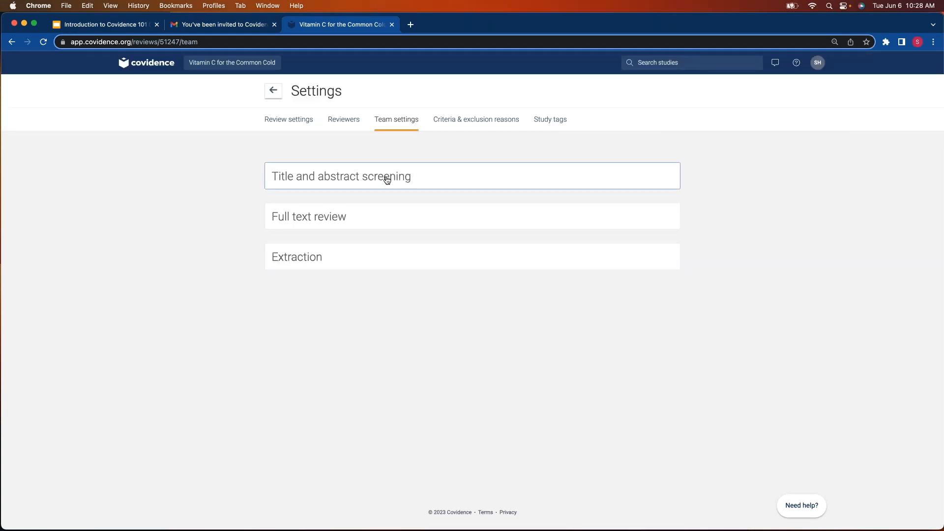
Expand title and abstract screening in the team settings and examine its reviewer contributions and its rules for screening and conflict resolution
{"action": "left_click", "coordinate": [387, 180]}
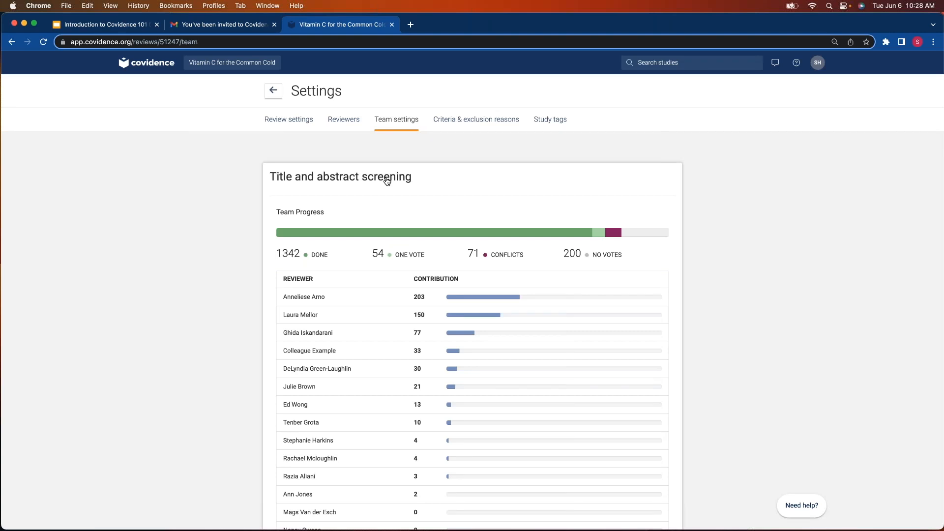
{"action": "scroll", "coordinate": [442, 299], "scroll_direction": "down", "scroll_amount": 2}
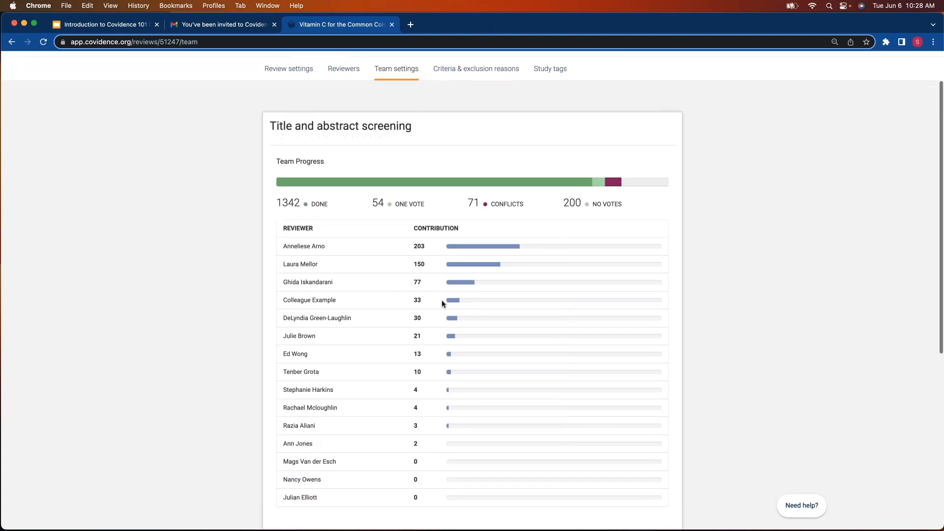
{"action": "scroll", "coordinate": [441, 300], "scroll_direction": "down", "scroll_amount": 2}
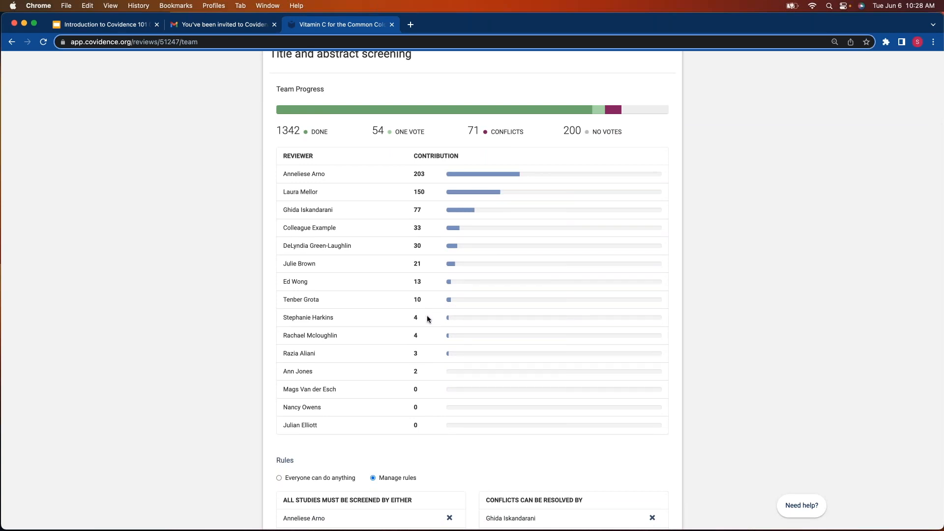
{"action": "scroll", "coordinate": [431, 320], "scroll_direction": "down", "scroll_amount": 5}
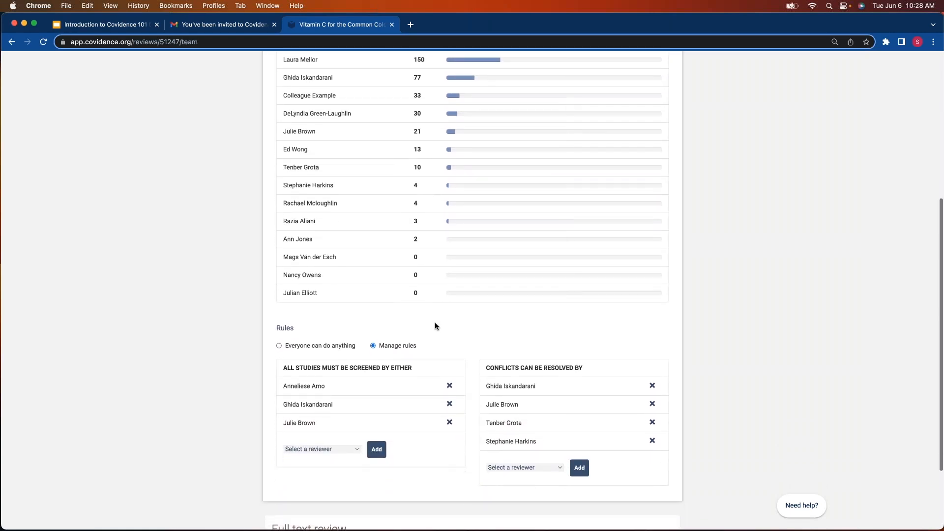
{"action": "scroll", "coordinate": [434, 322], "scroll_direction": "down", "scroll_amount": 2}
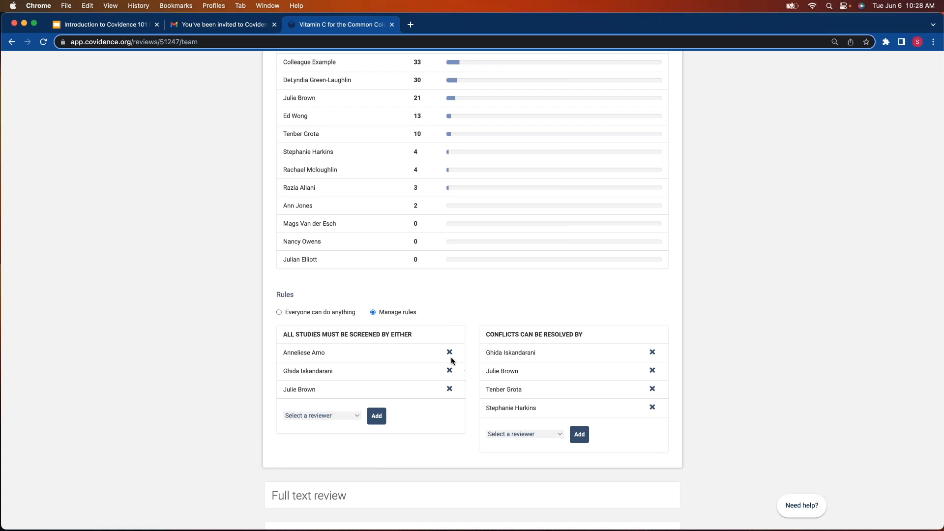
{"action": "scroll", "coordinate": [443, 354], "scroll_direction": "down", "scroll_amount": 2}
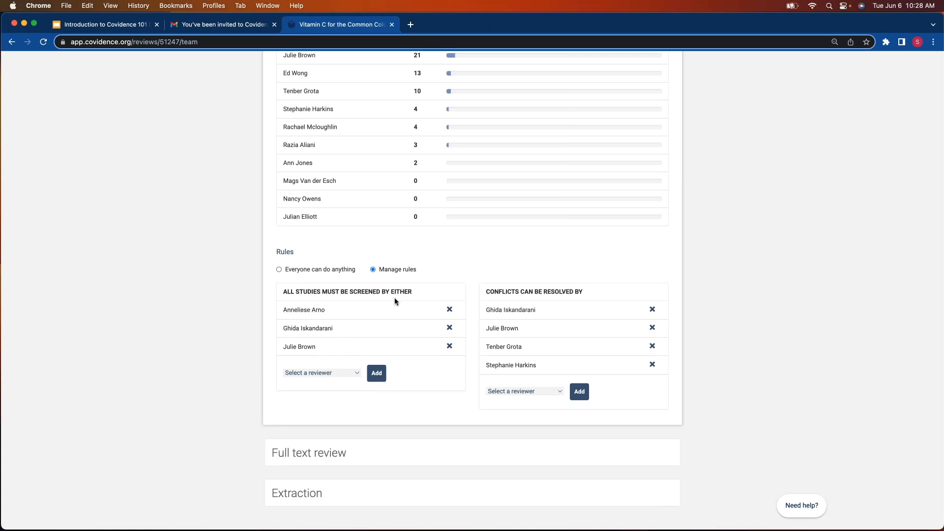
{"action": "scroll", "coordinate": [546, 295], "scroll_direction": "down", "scroll_amount": 1}
{"action": "scroll", "coordinate": [518, 370], "scroll_direction": "down", "scroll_amount": 1}
{"action": "scroll", "coordinate": [517, 375], "scroll_direction": "up", "scroll_amount": 1}
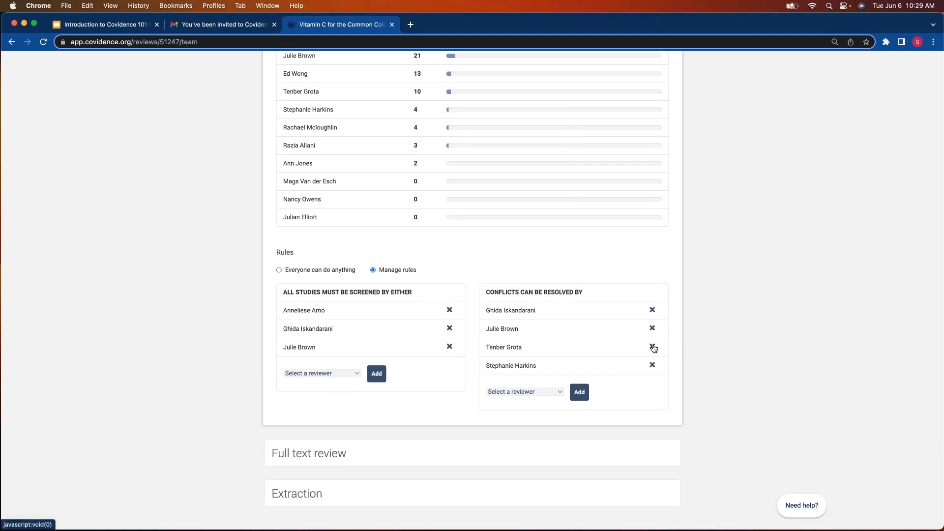
{"action": "scroll", "coordinate": [652, 347], "scroll_direction": "down", "scroll_amount": 1}
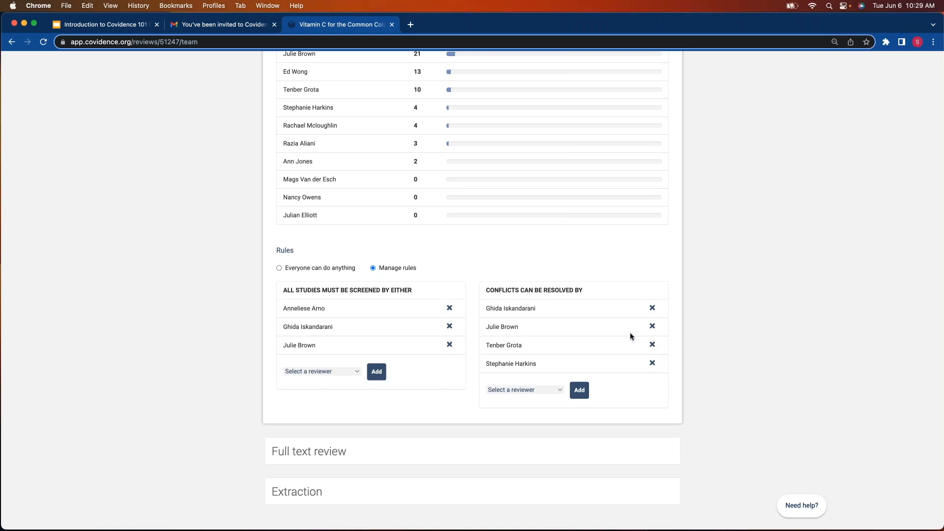
{"action": "scroll", "coordinate": [483, 316], "scroll_direction": "down", "scroll_amount": 1}
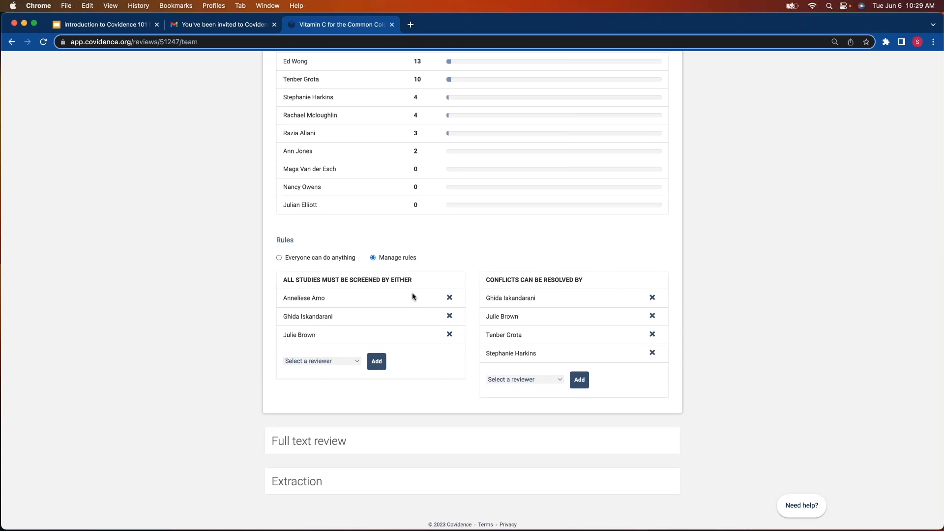
{"action": "scroll", "coordinate": [412, 293], "scroll_direction": "down", "scroll_amount": 1}
Expand full text review in the team settings and examine its reviewer contributions and its rules for screening and conflict resolution
{"action": "left_click", "coordinate": [462, 436]}
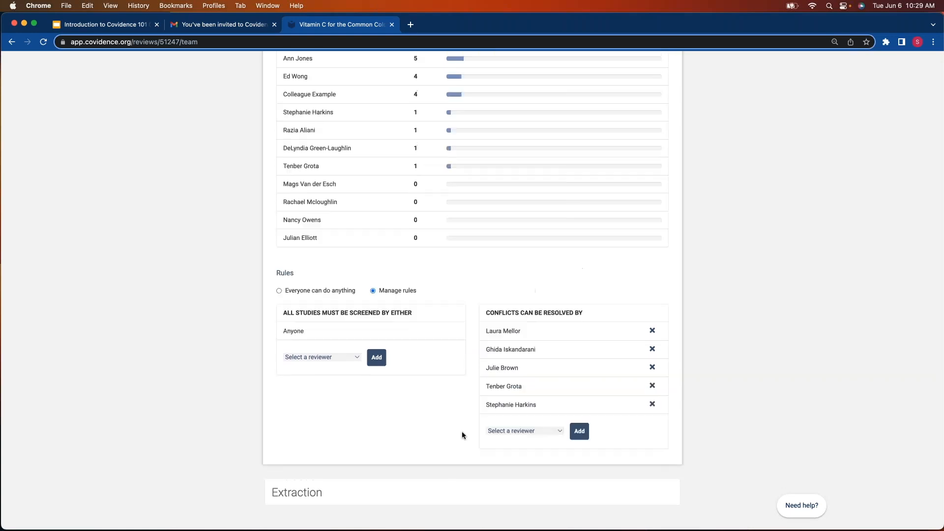
{"action": "scroll", "coordinate": [459, 363], "scroll_direction": "up", "scroll_amount": 5}
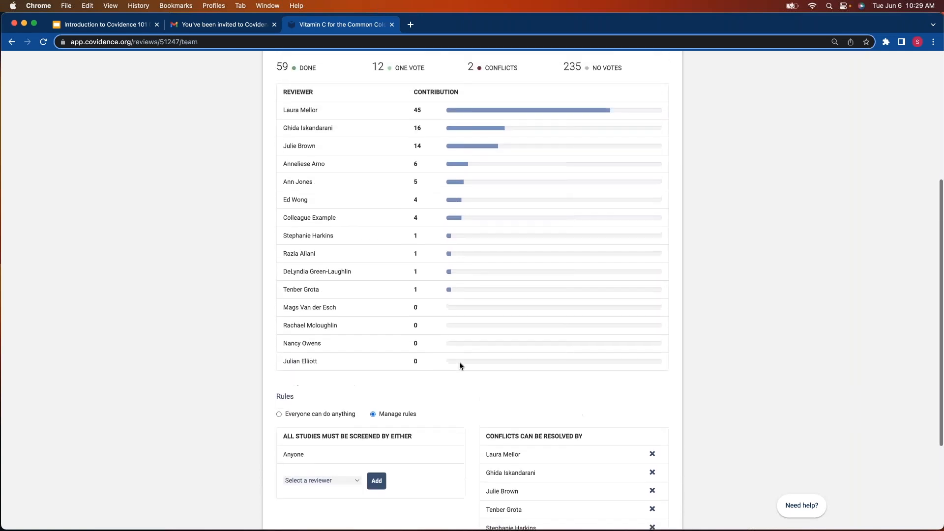
{"action": "scroll", "coordinate": [452, 231], "scroll_direction": "up", "scroll_amount": 1}
{"action": "scroll", "coordinate": [470, 290], "scroll_direction": "down", "scroll_amount": 6}
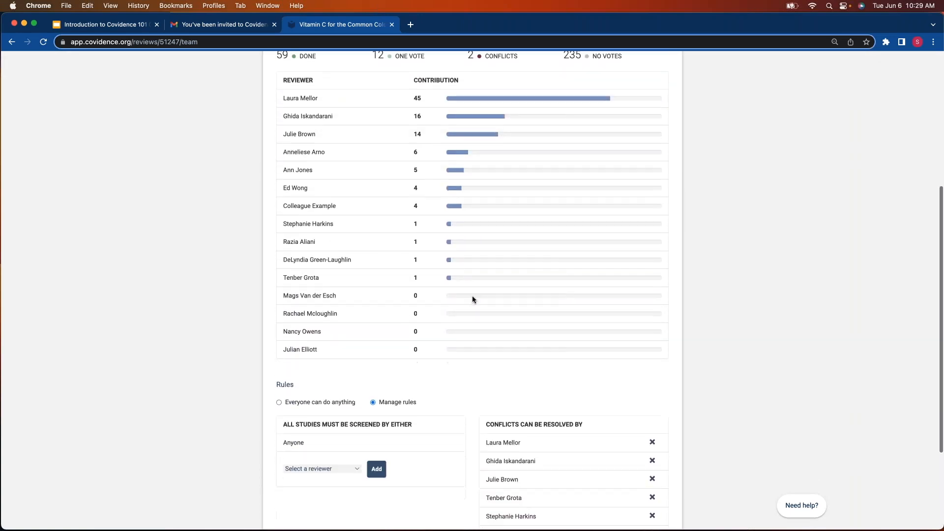
{"action": "scroll", "coordinate": [459, 334], "scroll_direction": "down", "scroll_amount": 1}
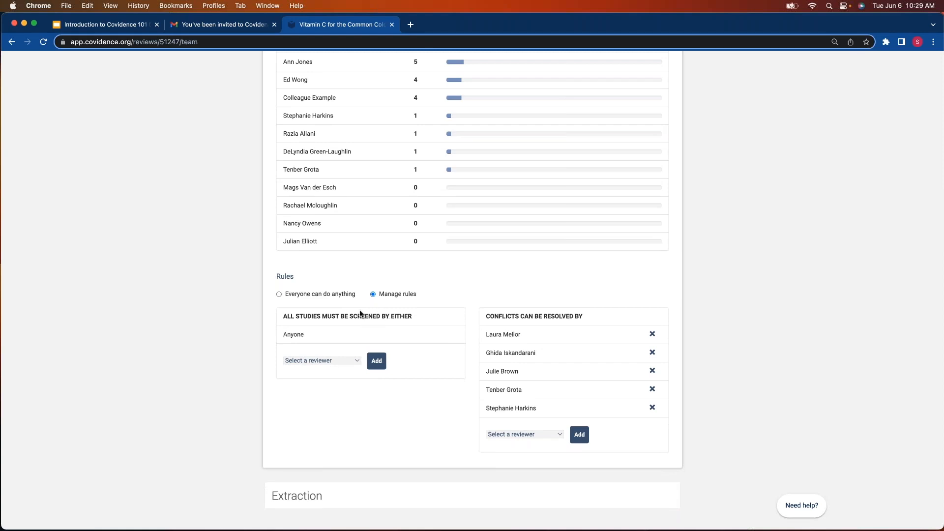
{"action": "scroll", "coordinate": [332, 301], "scroll_direction": "down", "scroll_amount": 1}
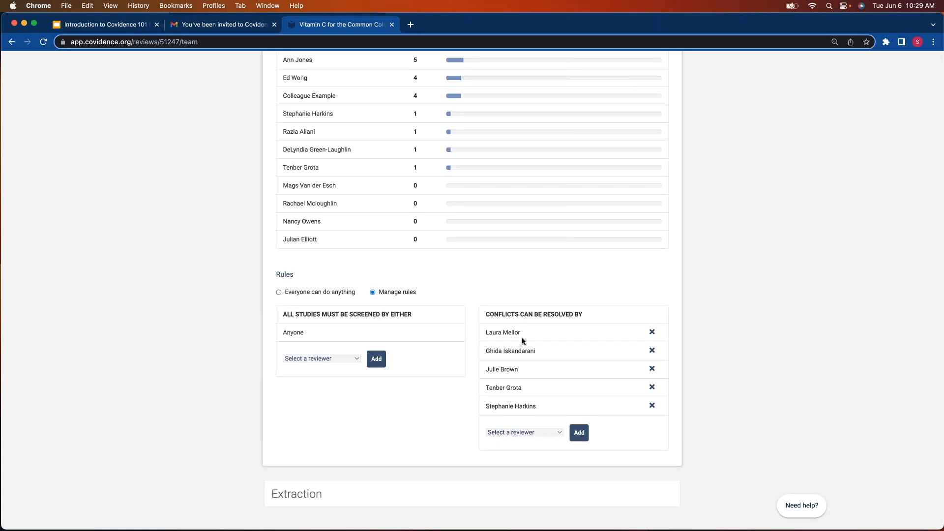
{"action": "scroll", "coordinate": [393, 341], "scroll_direction": "up", "scroll_amount": 1}
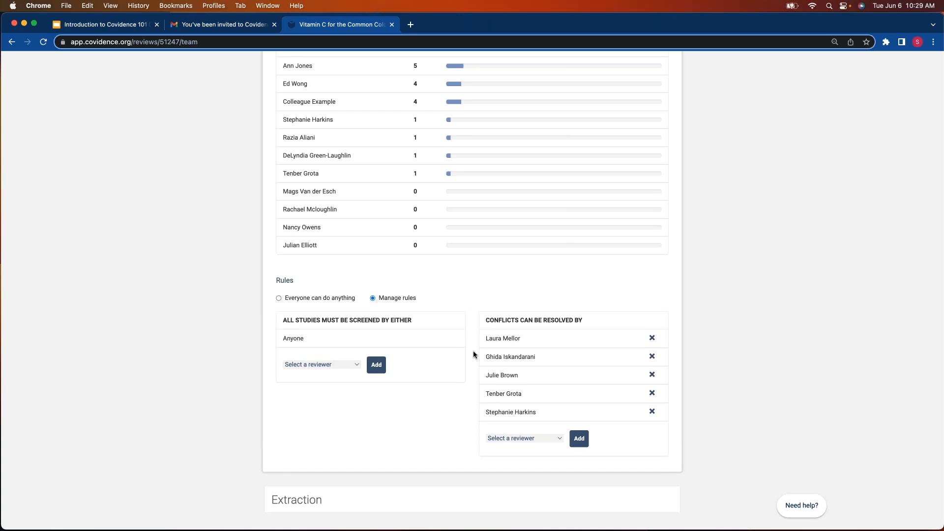
{"action": "scroll", "coordinate": [481, 350], "scroll_direction": "up", "scroll_amount": 6}
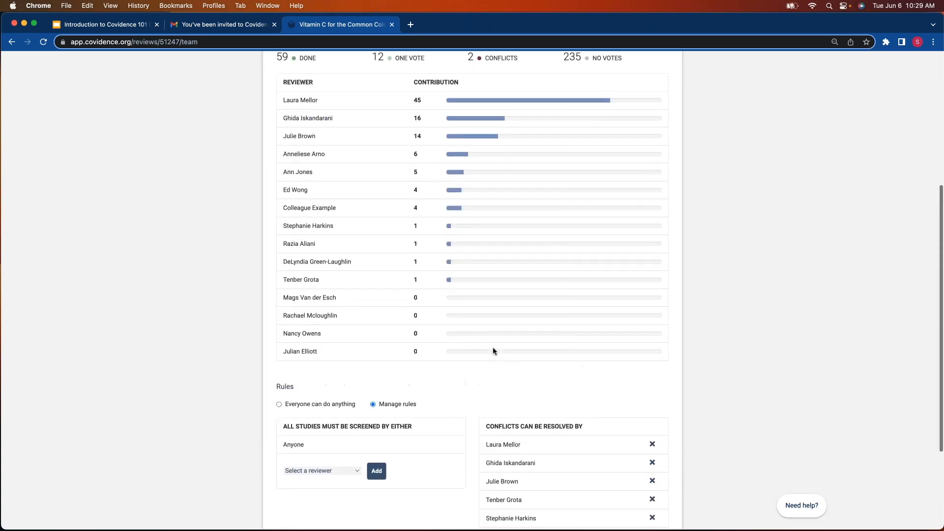
{"action": "scroll", "coordinate": [496, 347], "scroll_direction": "up", "scroll_amount": 1}
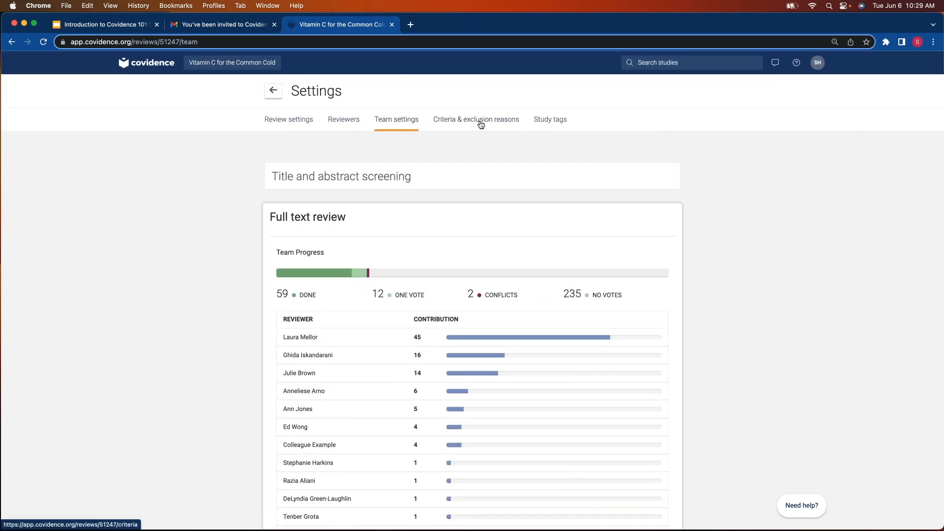
Open the criteria and exclusion reasons settings, examine the inclusion and exclusion criteria, and view the highlight words without changing them
{"action": "left_click", "coordinate": [464, 123]}
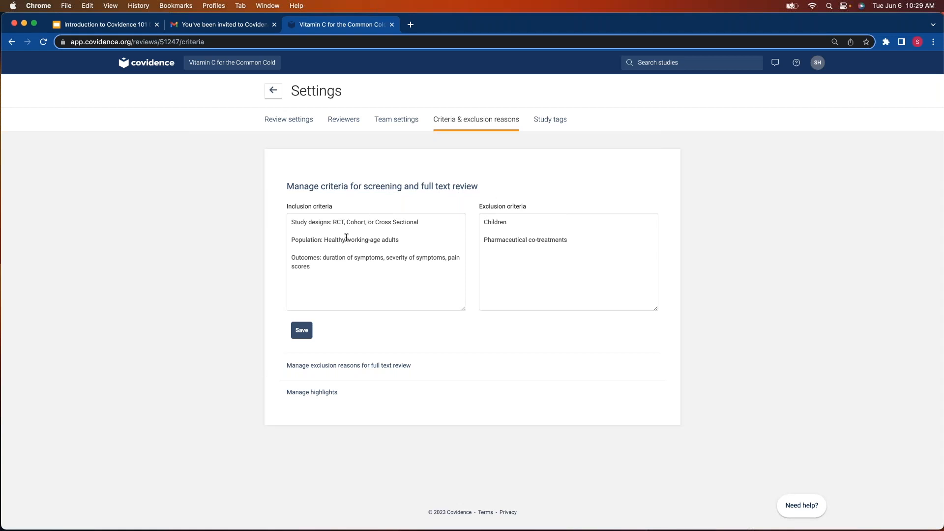
{"action": "left_click", "coordinate": [395, 241]}
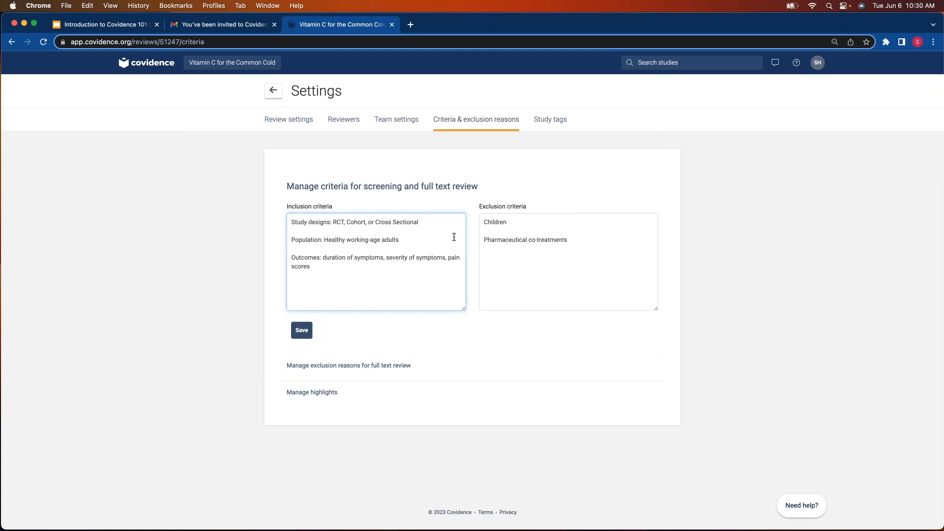
{"action": "left_click", "coordinate": [511, 223]}
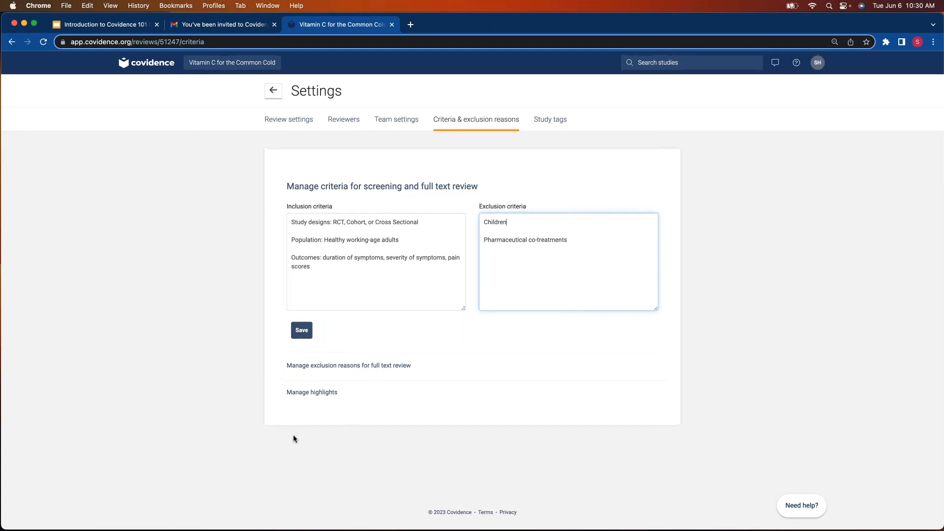
{"action": "left_click", "coordinate": [309, 393]}
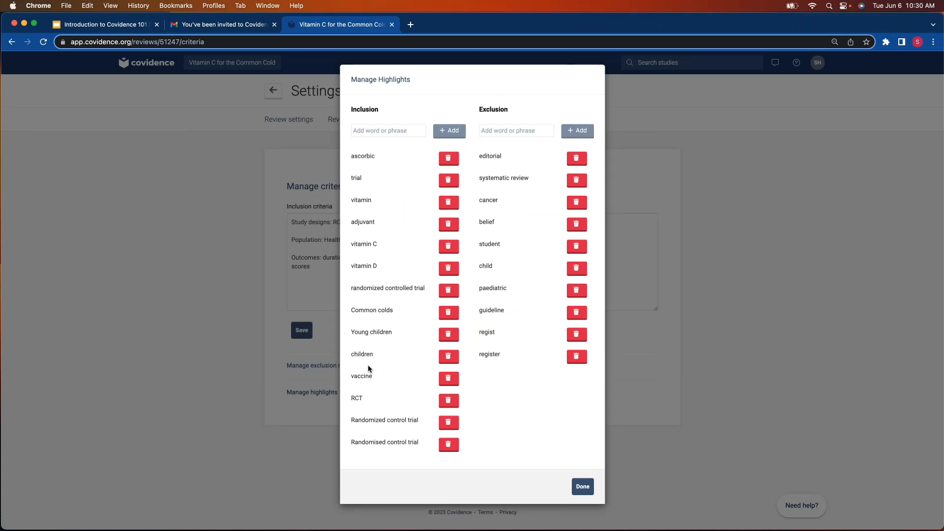
{"action": "left_click", "coordinate": [583, 487]}
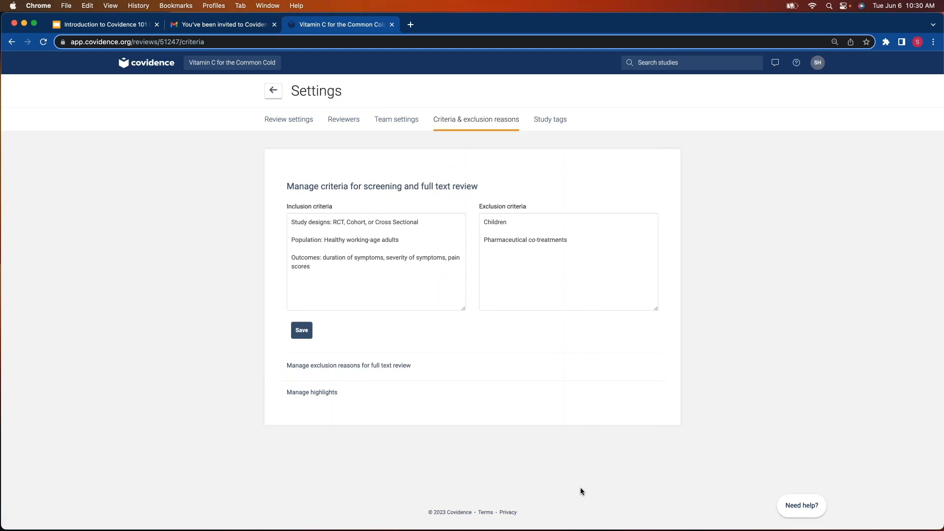
Open the study tags settings and look through the list of tags available in the review
{"action": "left_click", "coordinate": [546, 123]}
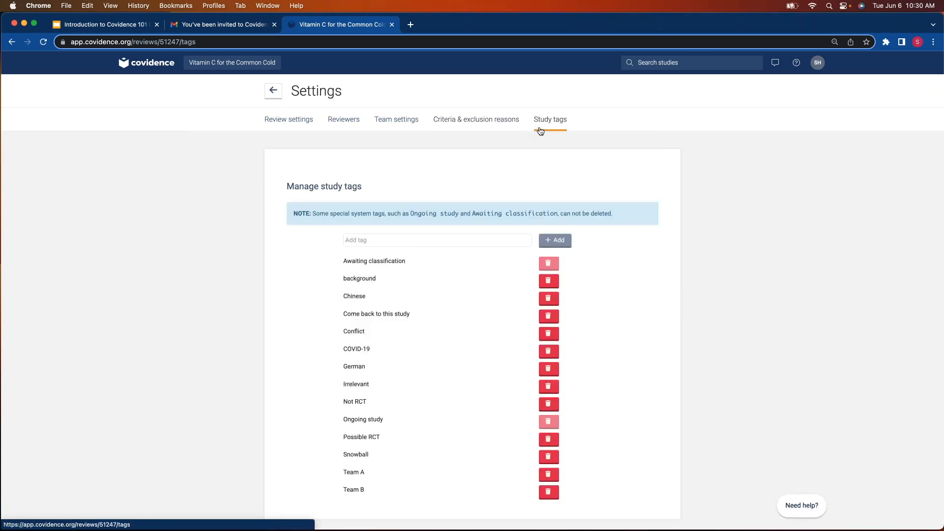
{"action": "scroll", "coordinate": [521, 179], "scroll_direction": "down", "scroll_amount": 1}
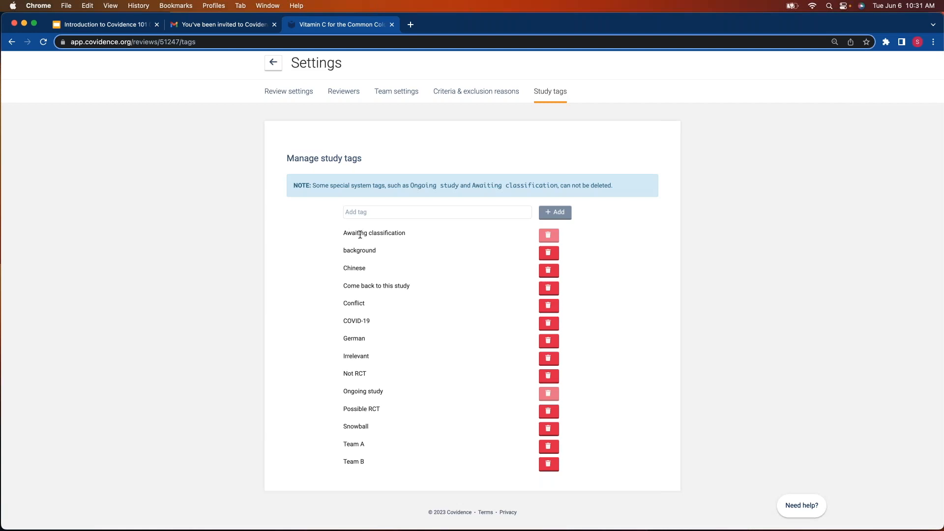
Return to the review summary and expand the Full text review section
{"action": "left_click", "coordinate": [275, 68]}
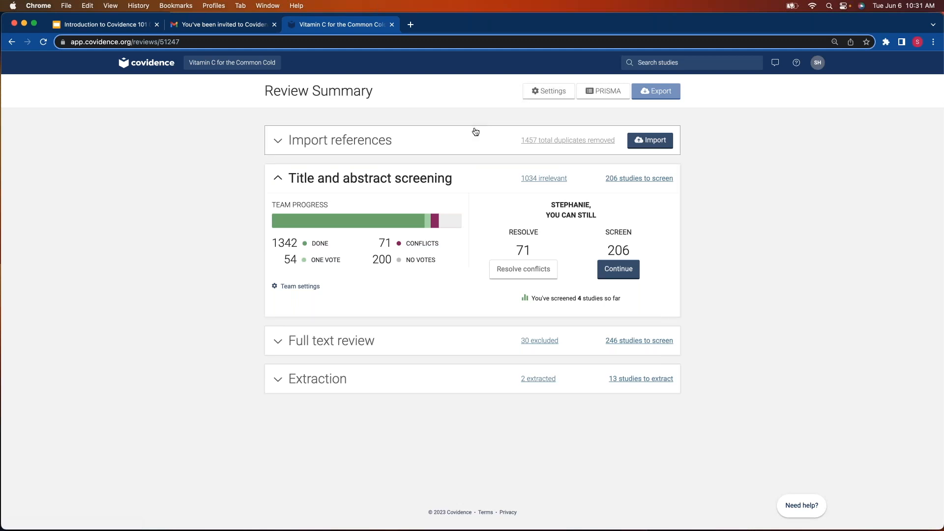
{"action": "left_click", "coordinate": [370, 343]}
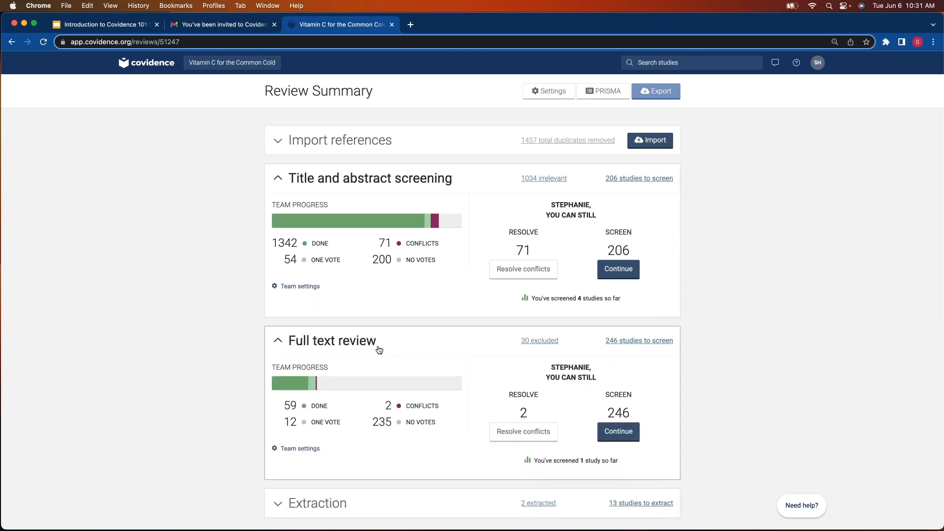
Continue to full text screening, include the study on web-based programs for childhood obesity, and undo that vote
{"action": "scroll", "coordinate": [422, 292], "scroll_direction": "down", "scroll_amount": 1}
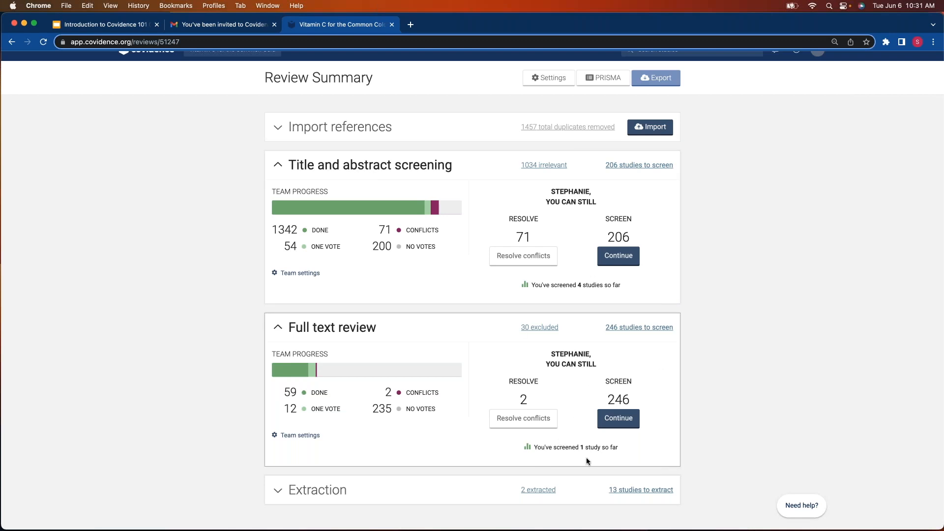
{"action": "left_click", "coordinate": [619, 419]}
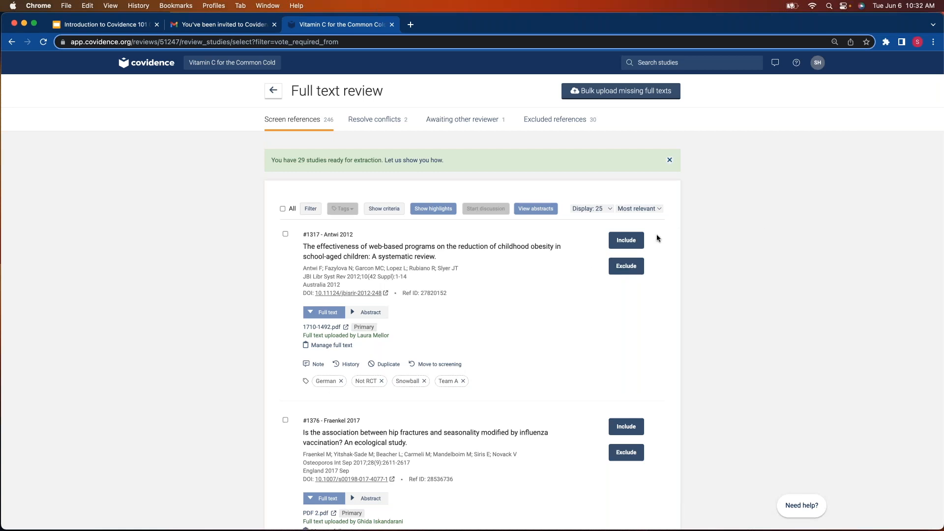
{"action": "left_click", "coordinate": [636, 240]}
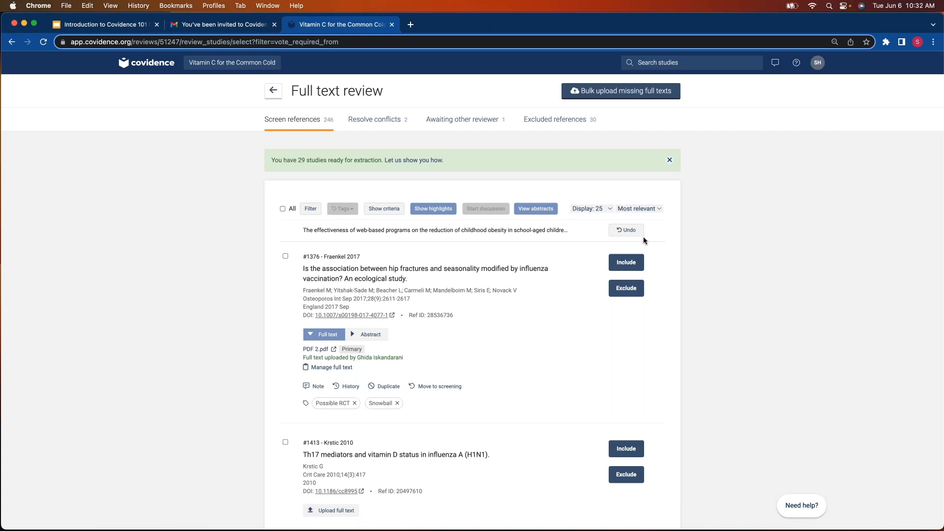
{"action": "left_click", "coordinate": [627, 230]}
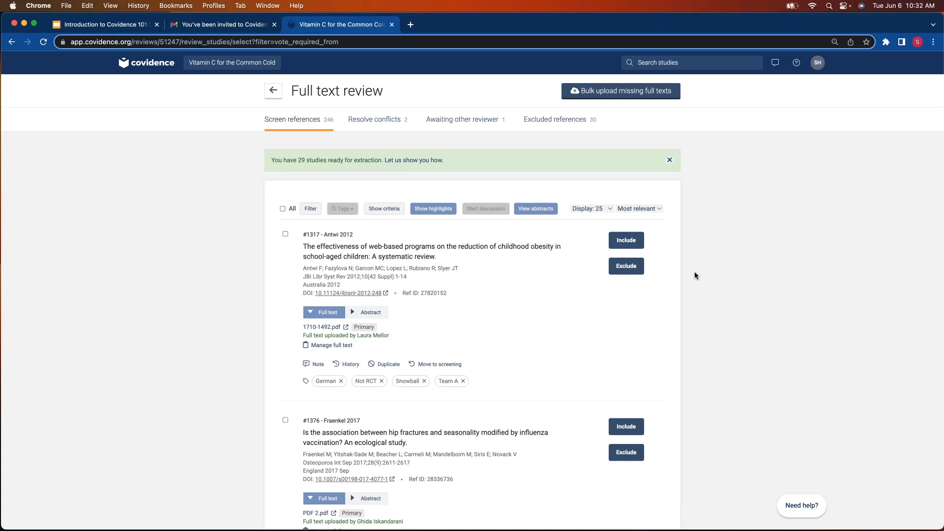
Start excluding the childhood obesity study, view the editable list of exclusion reasons, and cancel the exclusion
{"action": "left_click", "coordinate": [623, 273]}
{"action": "left_click", "coordinate": [622, 270]}
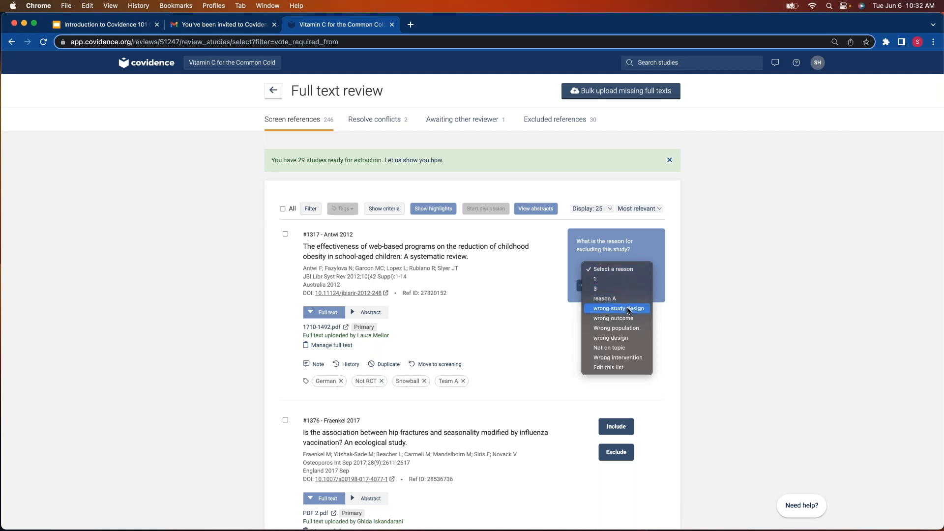
{"action": "left_click", "coordinate": [601, 369]}
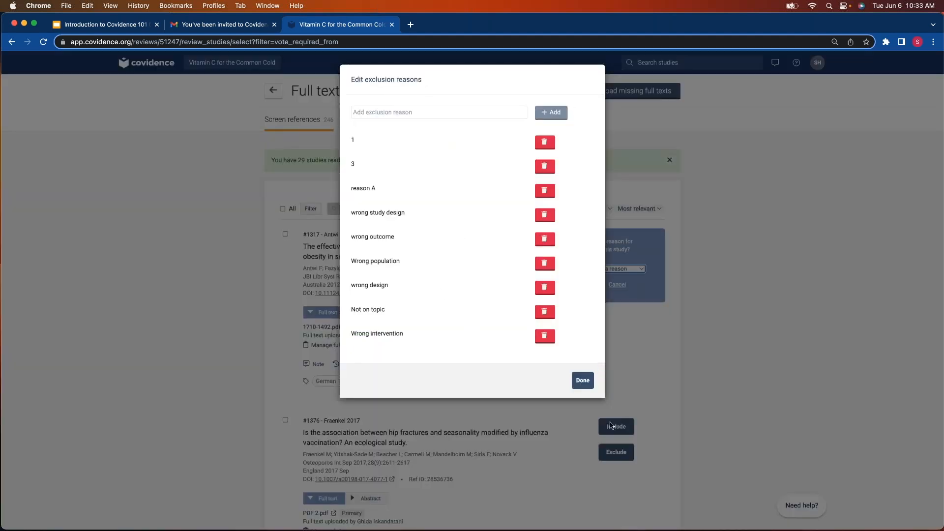
{"action": "left_click", "coordinate": [584, 380]}
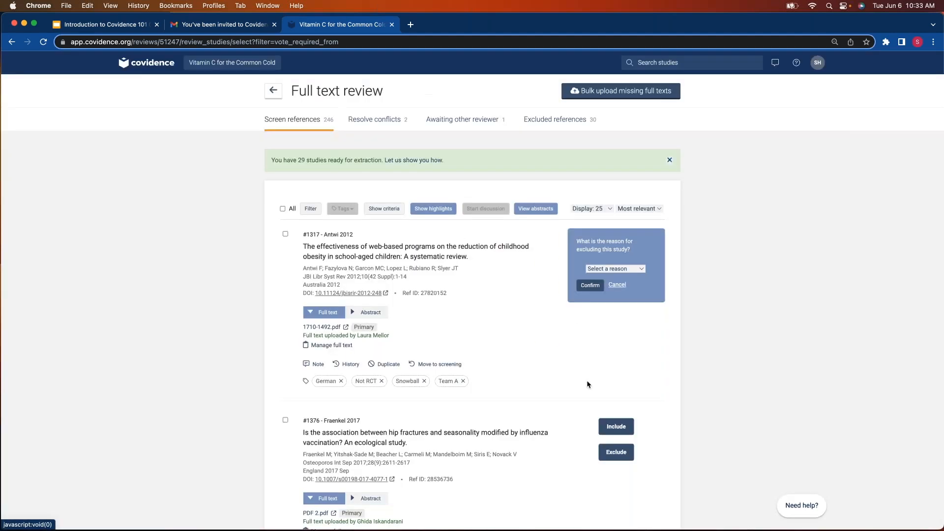
{"action": "left_click", "coordinate": [618, 285]}
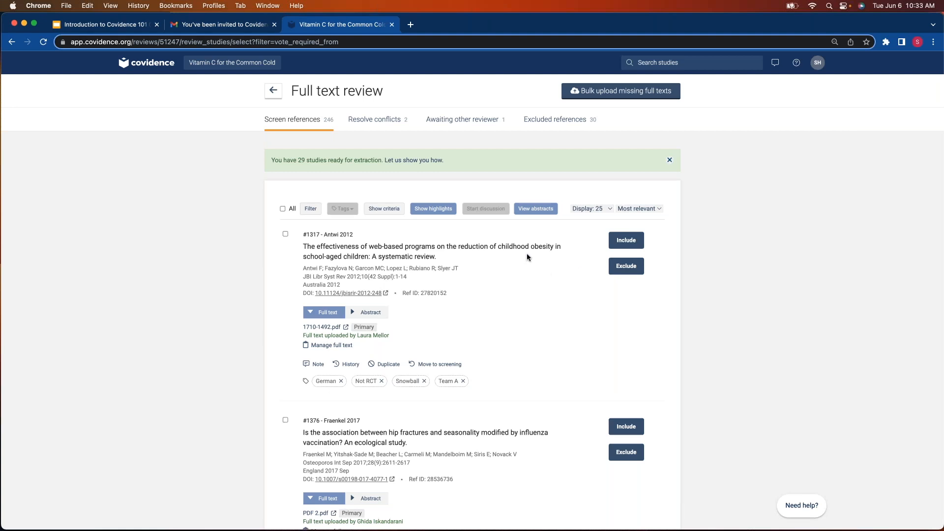
Open the full text review conflicts and examine how differing votes and differing exclusion reasons are resolved
{"action": "left_click", "coordinate": [371, 122]}
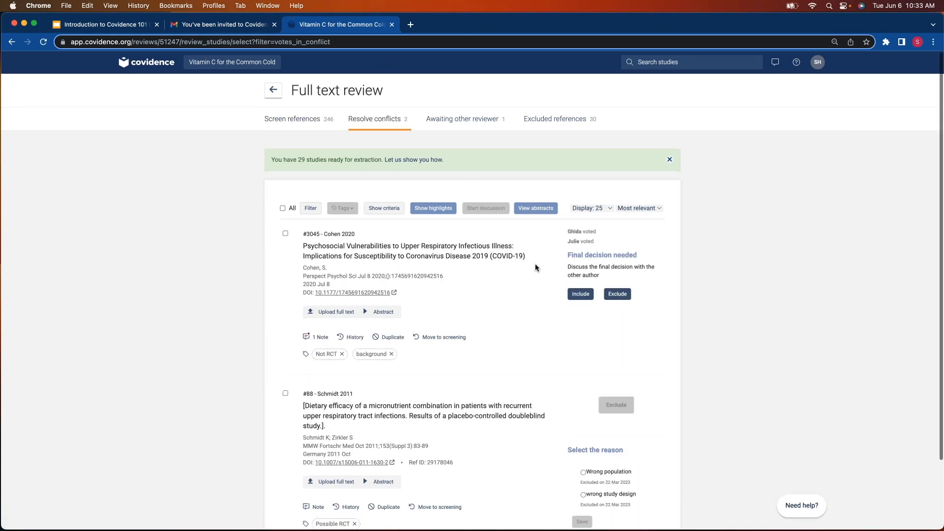
{"action": "scroll", "coordinate": [536, 247], "scroll_direction": "down", "scroll_amount": 3}
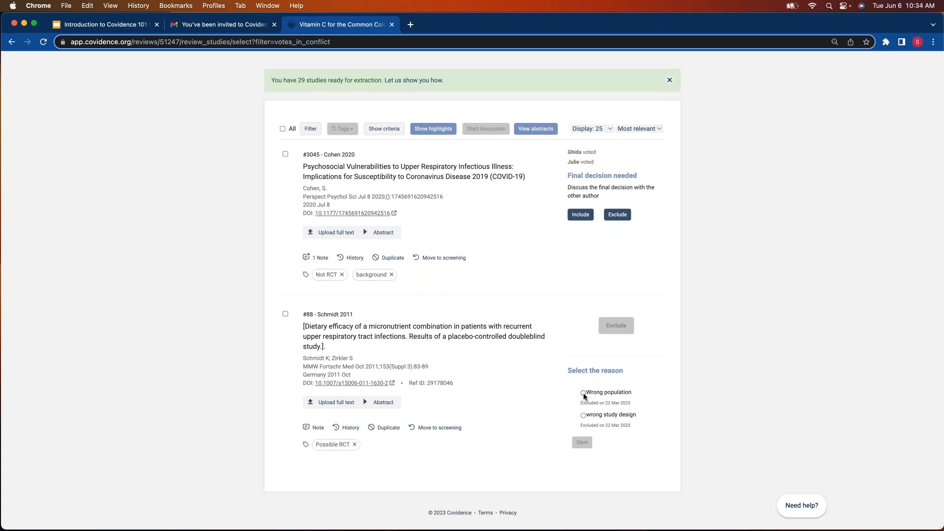
{"action": "scroll", "coordinate": [583, 396], "scroll_direction": "down", "scroll_amount": 1}
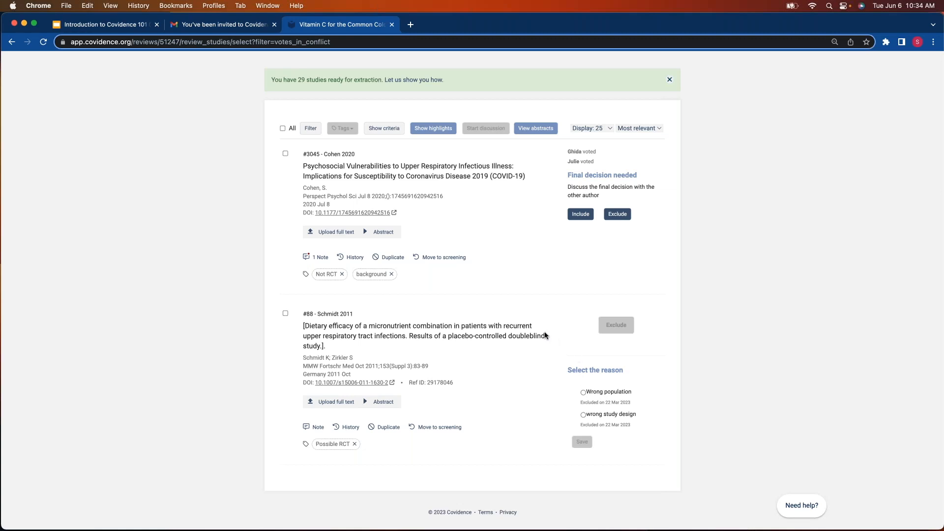
{"action": "scroll", "coordinate": [544, 335], "scroll_direction": "up", "scroll_amount": 3}
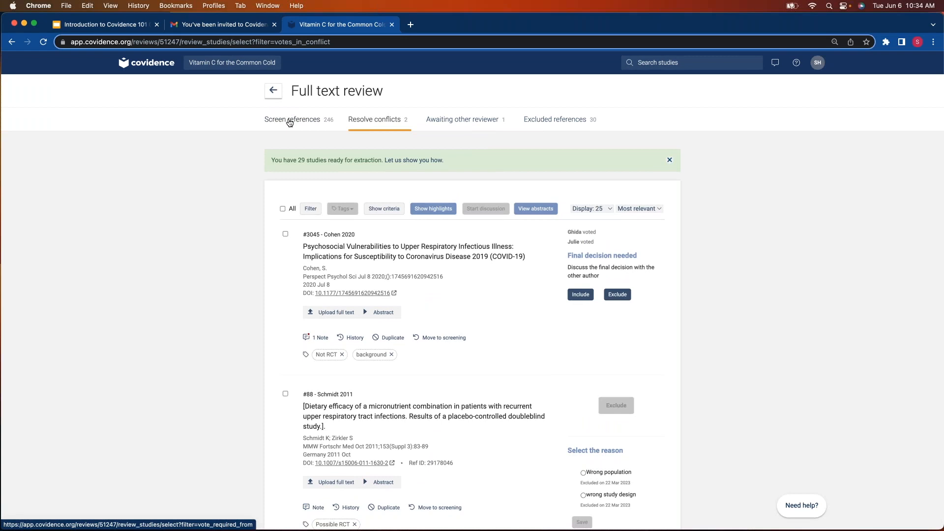
View the full text studies awaiting another reviewer and the excluded references with their exclusion reasons
{"action": "left_click", "coordinate": [455, 125]}
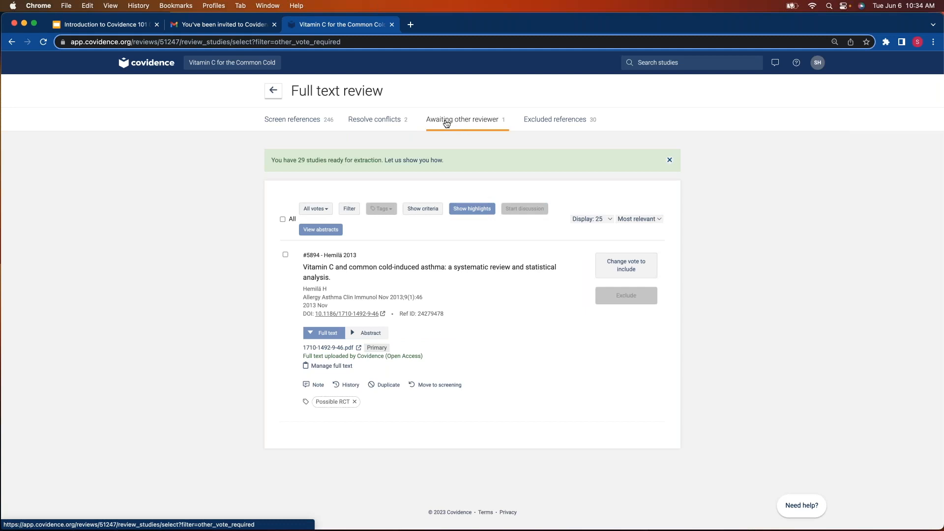
{"action": "left_click", "coordinate": [536, 124]}
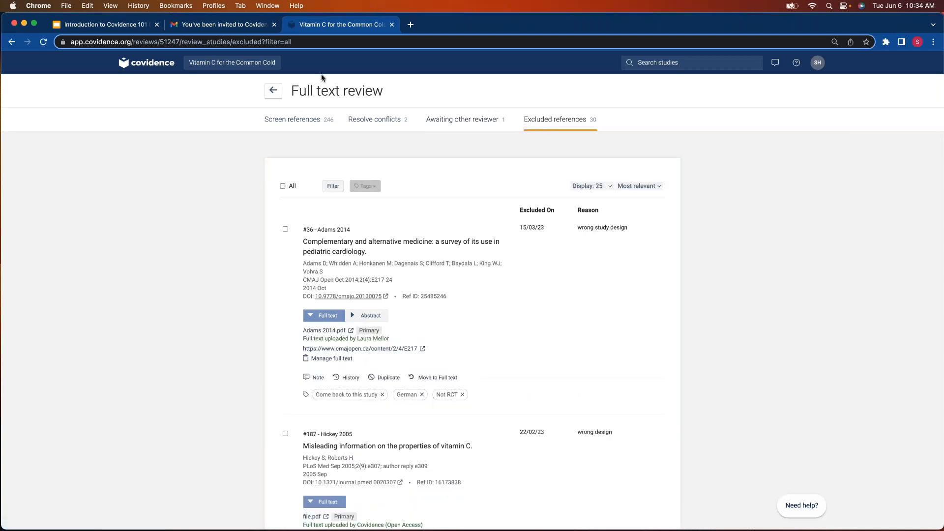
Return to the full text references to screen and examine which studies have PDFs attached and which still need full text
{"action": "left_click", "coordinate": [301, 120]}
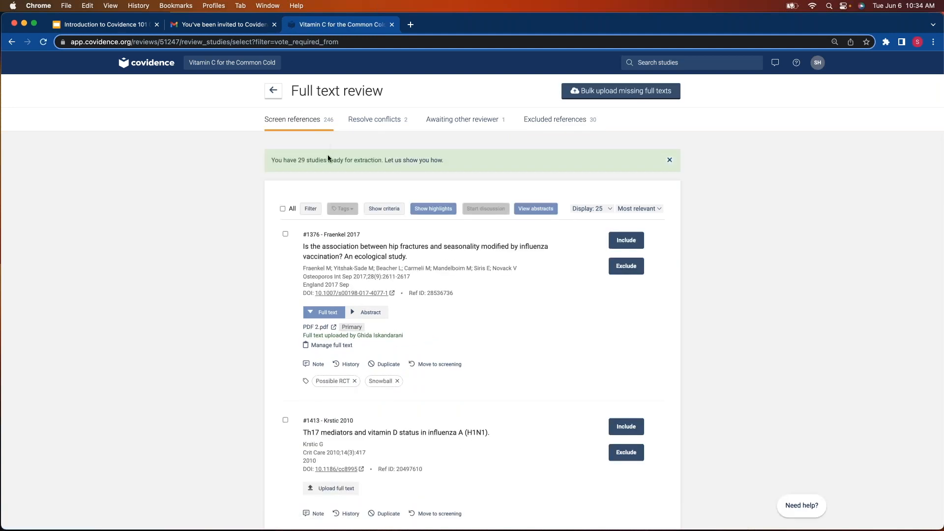
{"action": "scroll", "coordinate": [421, 330], "scroll_direction": "down", "scroll_amount": 5}
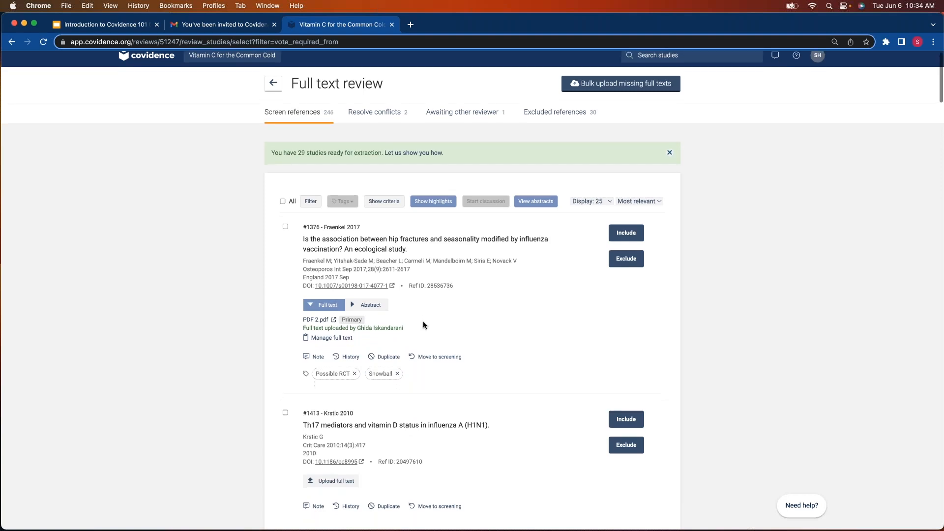
{"action": "scroll", "coordinate": [419, 309], "scroll_direction": "down", "scroll_amount": 1}
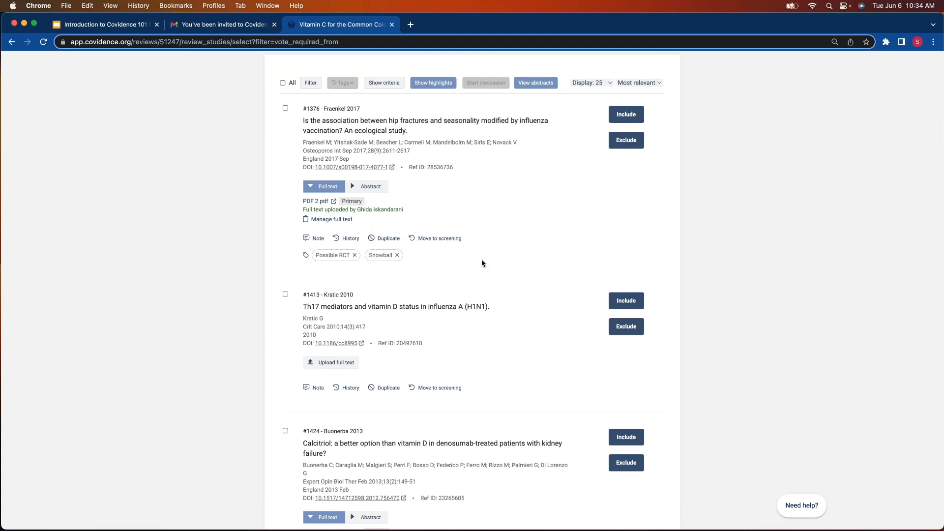
{"action": "scroll", "coordinate": [447, 238], "scroll_direction": "down", "scroll_amount": 5}
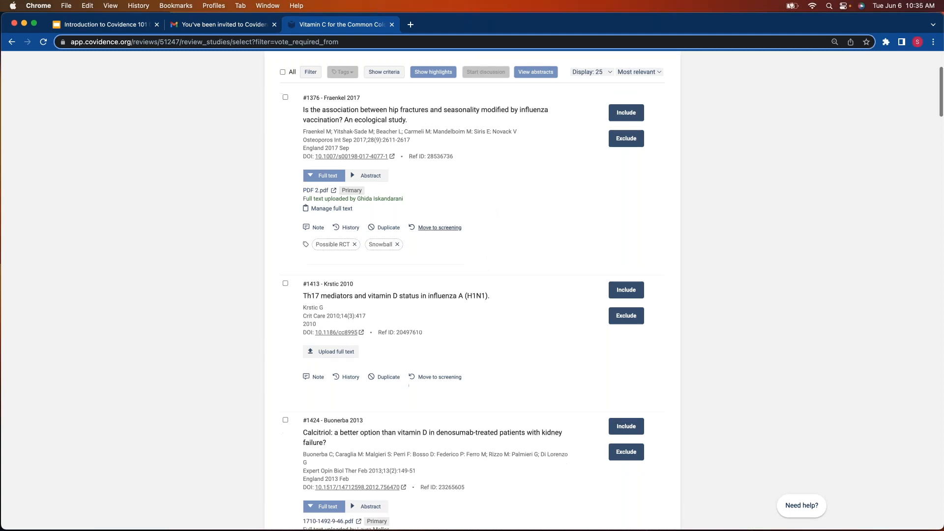
{"action": "scroll", "coordinate": [455, 255], "scroll_direction": "down", "scroll_amount": 10}
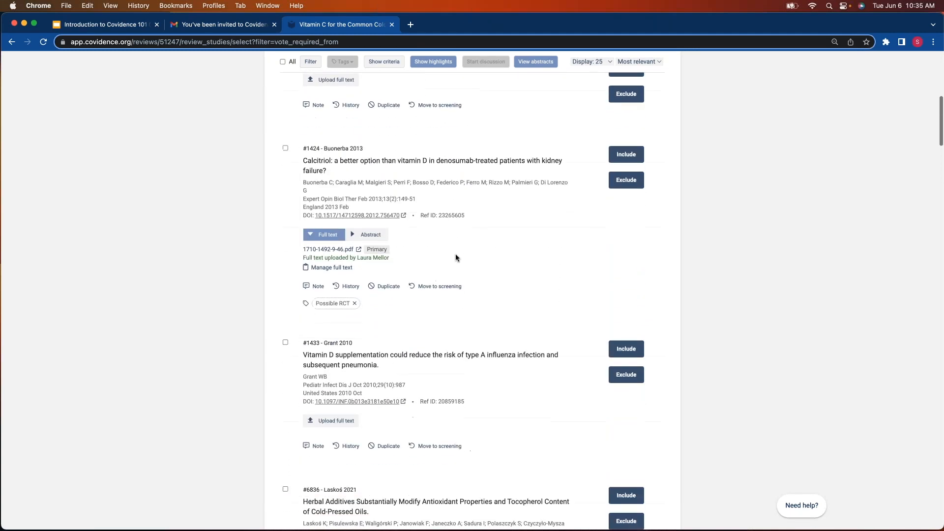
{"action": "scroll", "coordinate": [457, 257], "scroll_direction": "down", "scroll_amount": 2}
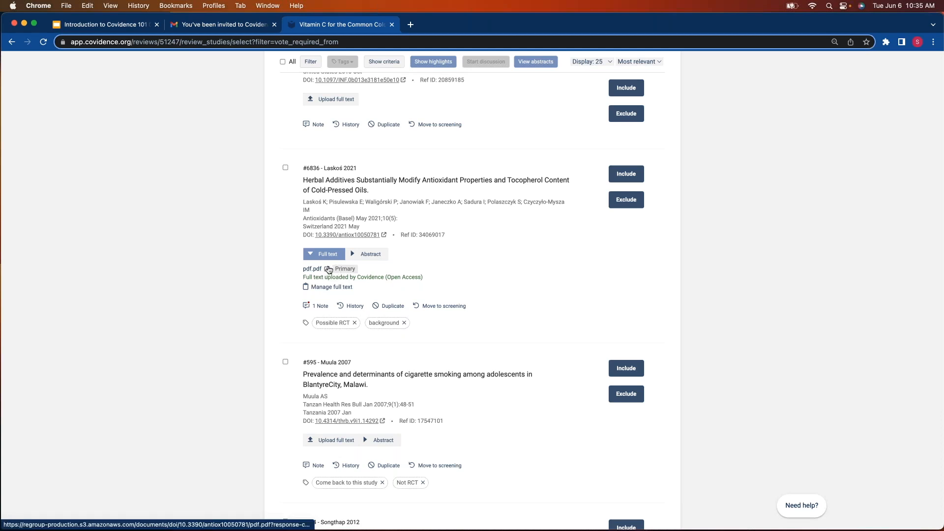
{"action": "scroll", "coordinate": [317, 271], "scroll_direction": "up", "scroll_amount": 6}
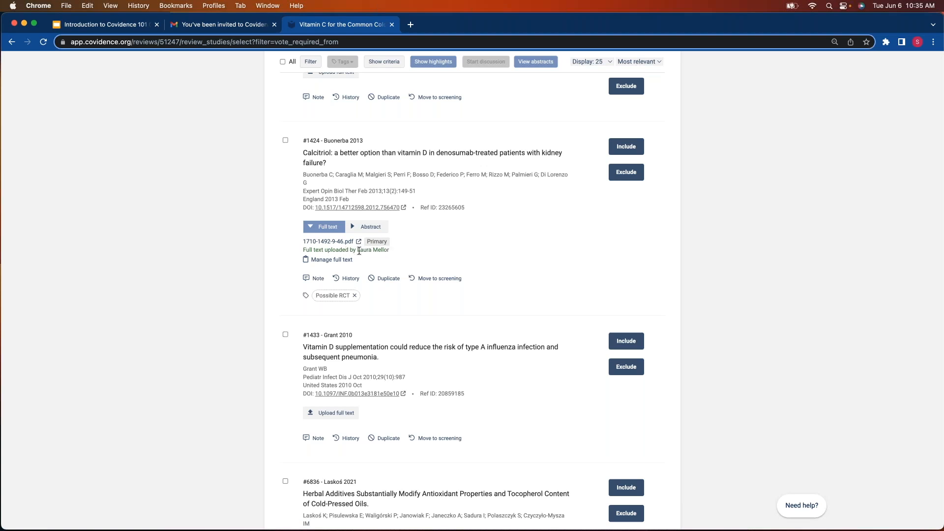
{"action": "scroll", "coordinate": [359, 252], "scroll_direction": "up", "scroll_amount": 10}
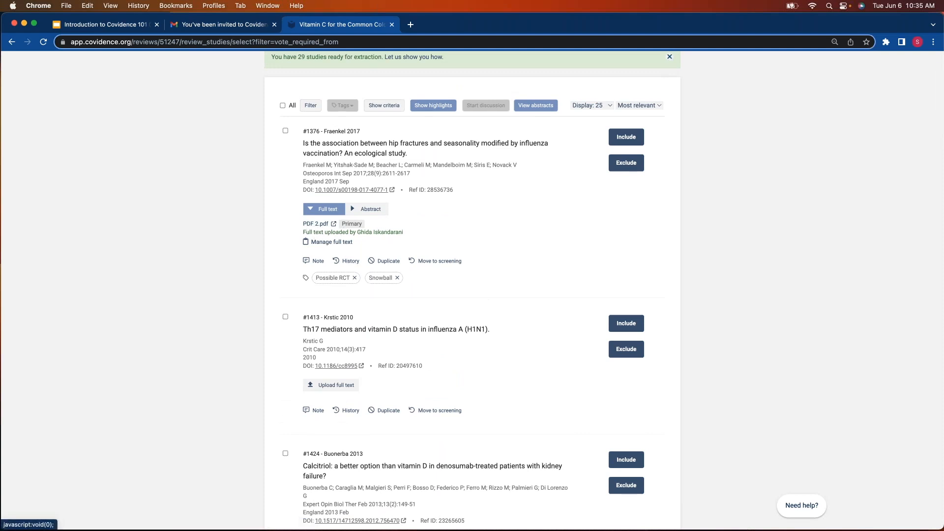
View the full text upload options for the Th17 mediators and vitamin D study, and close them without adding a file
{"action": "left_click", "coordinate": [331, 387]}
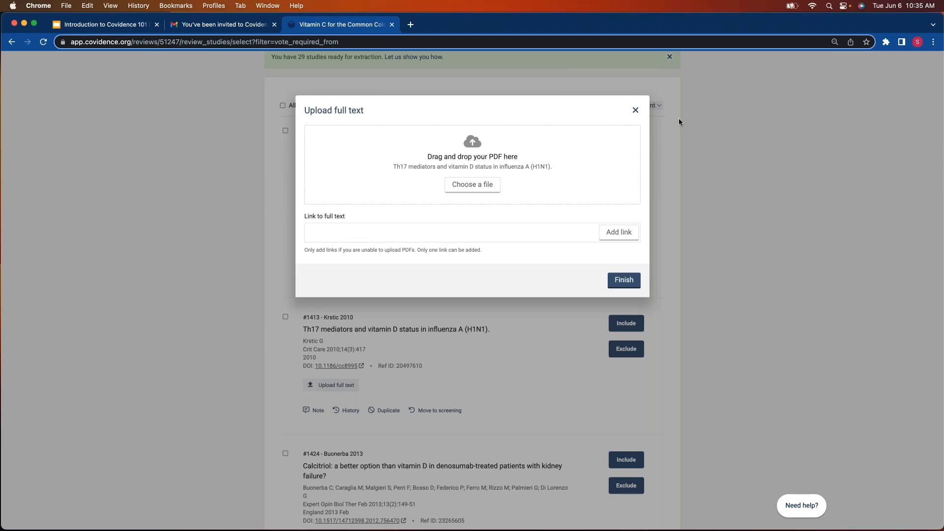
{"action": "left_click", "coordinate": [635, 110]}
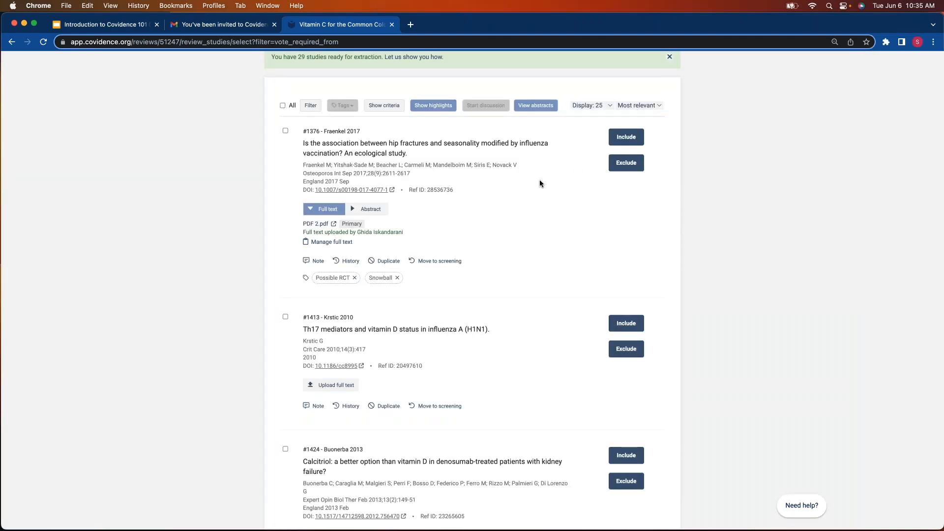
{"action": "scroll", "coordinate": [497, 231], "scroll_direction": "up", "scroll_amount": 3}
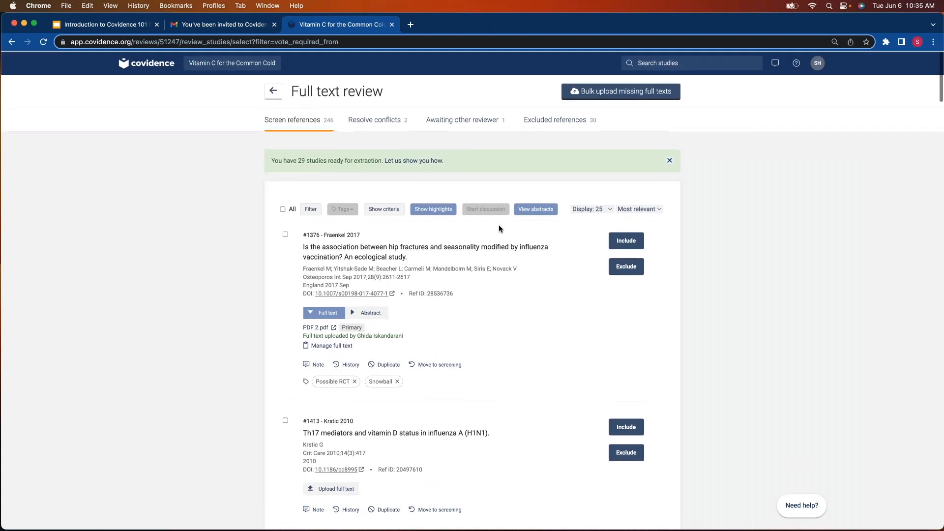
Open bulk upload of missing full texts, examine its three steps, and return to the full text screening list
{"action": "left_click", "coordinate": [599, 96]}
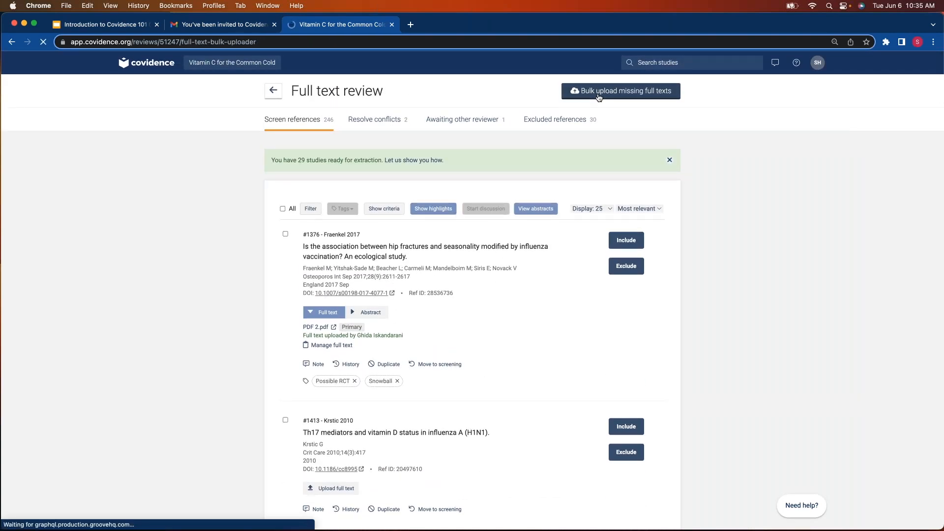
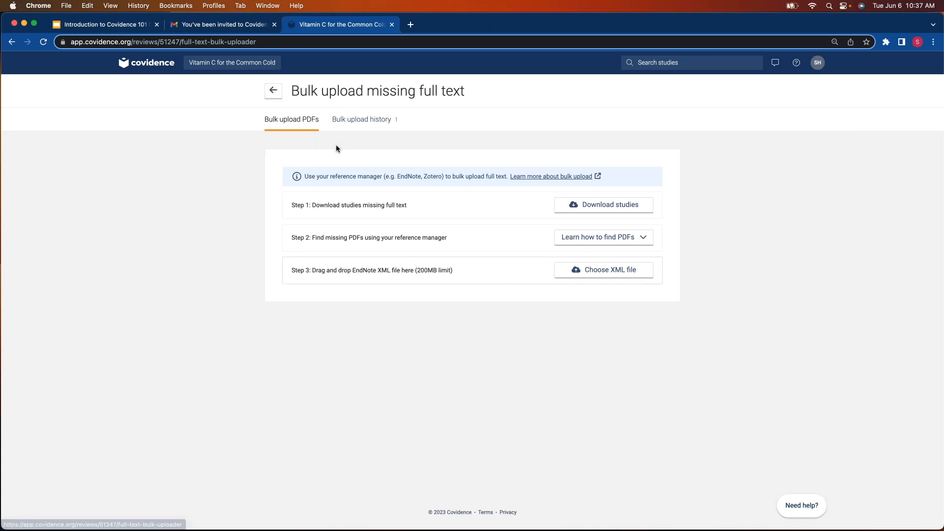
{"action": "left_click", "coordinate": [274, 91]}
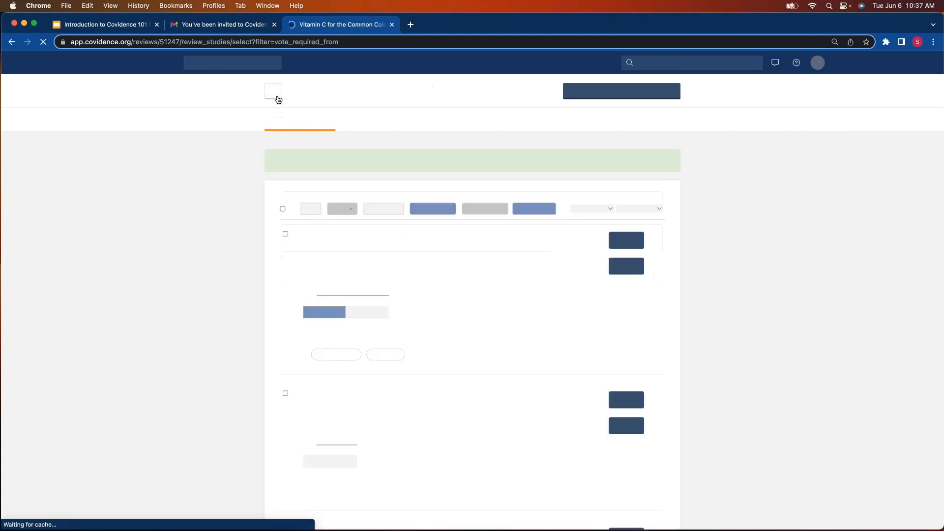
{"action": "scroll", "coordinate": [396, 291], "scroll_direction": "down", "scroll_amount": 2}
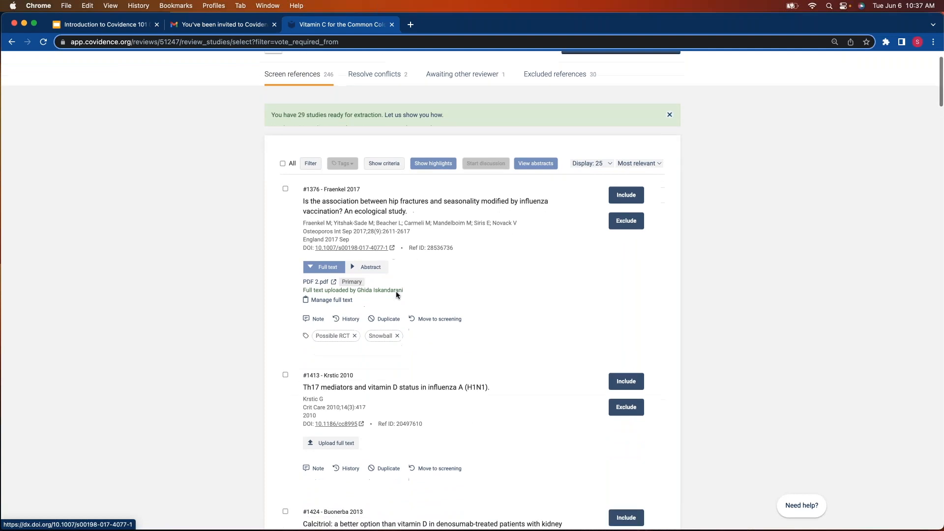
{"action": "scroll", "coordinate": [396, 291], "scroll_direction": "down", "scroll_amount": 5}
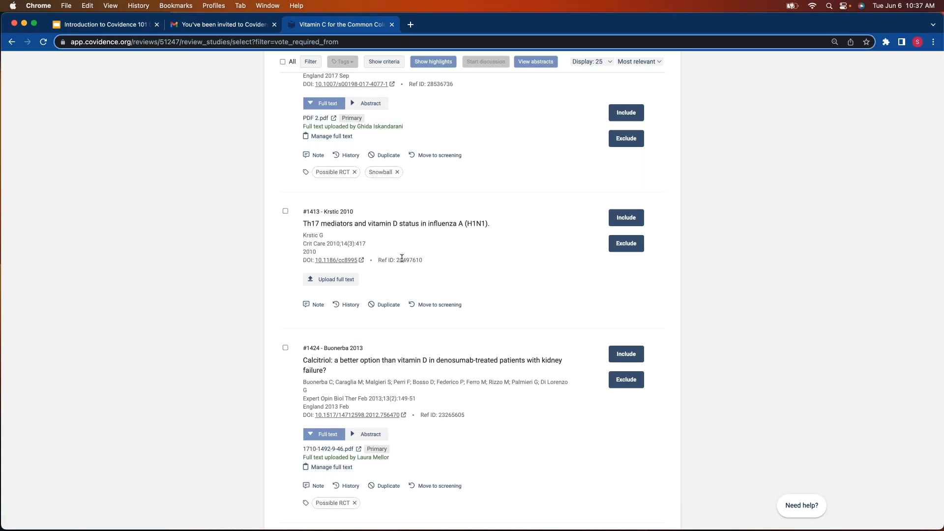
{"action": "scroll", "coordinate": [421, 249], "scroll_direction": "up", "scroll_amount": 5}
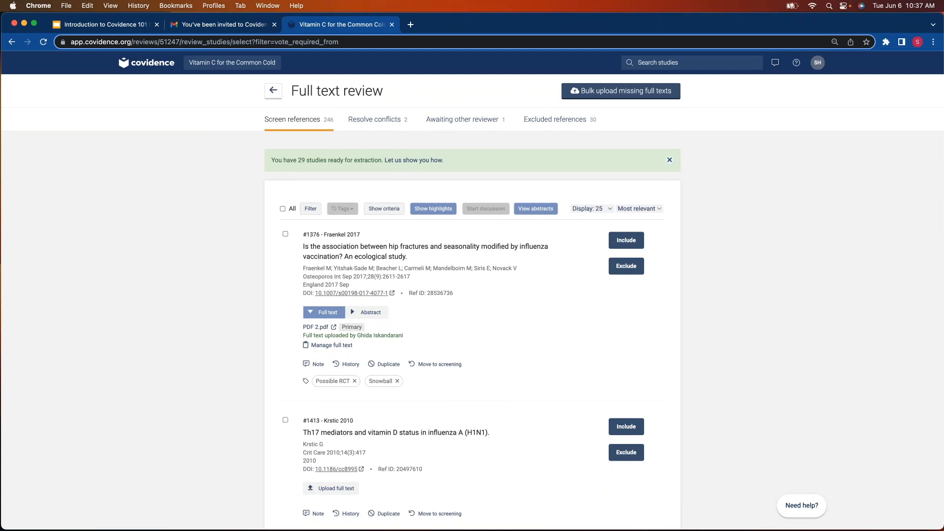
Go from the review summary's Extraction section to the studies to extract, and open the Data Extraction Template
{"action": "left_click", "coordinate": [278, 93]}
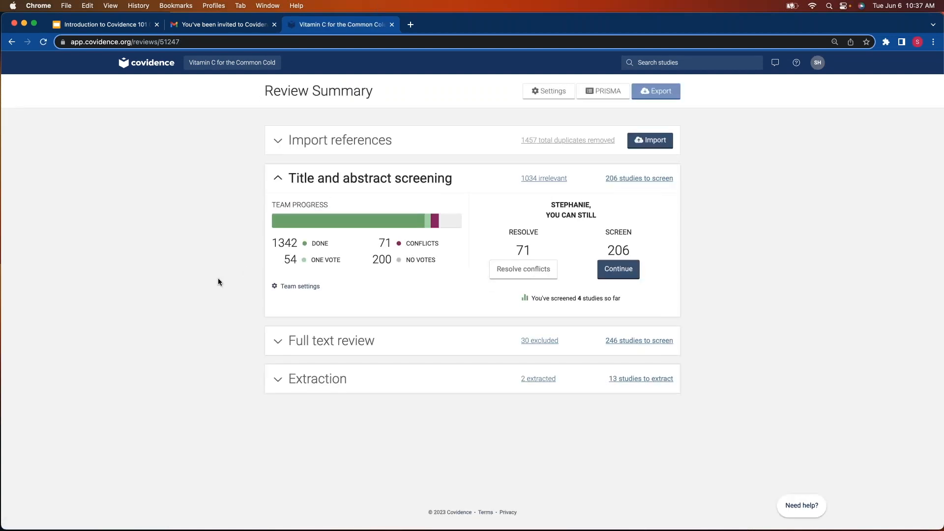
{"action": "left_click", "coordinate": [328, 383]}
{"action": "scroll", "coordinate": [305, 374], "scroll_direction": "down", "scroll_amount": 2}
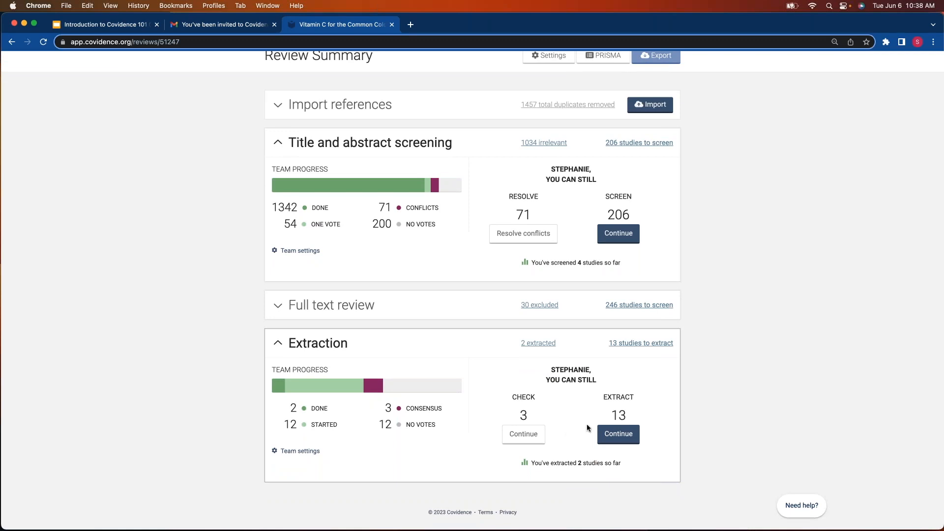
{"action": "left_click", "coordinate": [621, 435]}
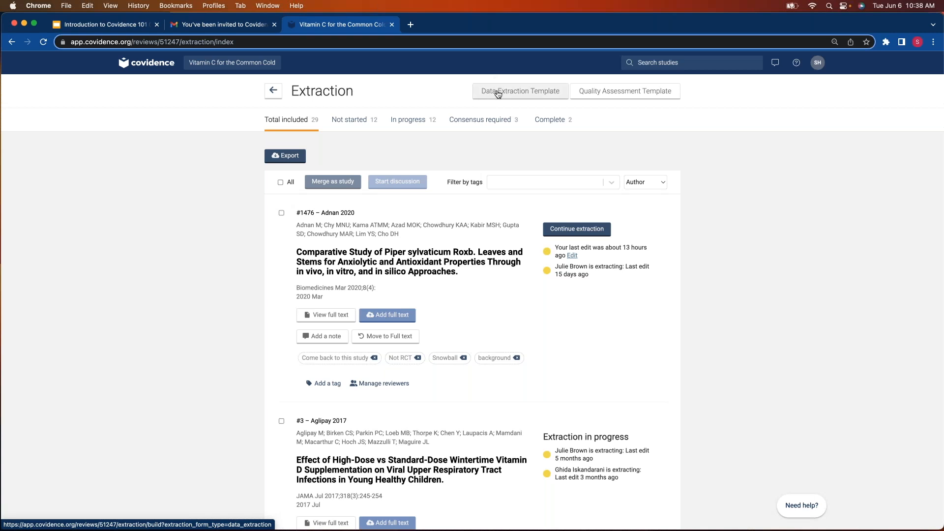
{"action": "left_click", "coordinate": [498, 94]}
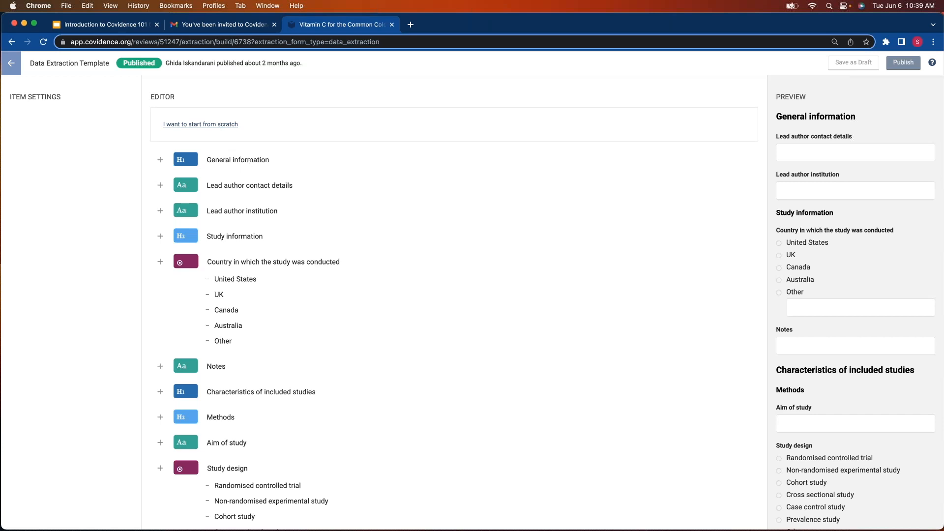
View the item types that can be added to the template and the extractor instructions setting for Lead author contact details
{"action": "left_click", "coordinate": [159, 159]}
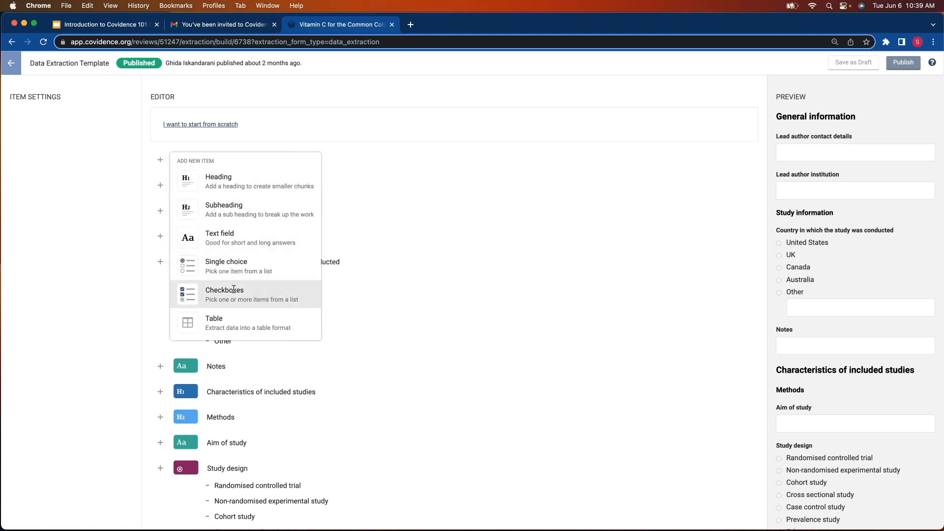
{"action": "left_click", "coordinate": [343, 144]}
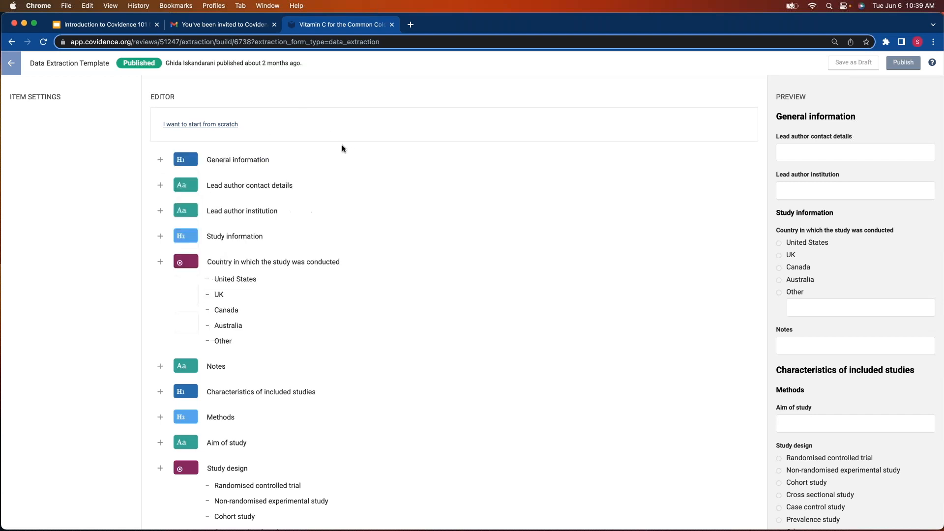
{"action": "left_click", "coordinate": [227, 185]}
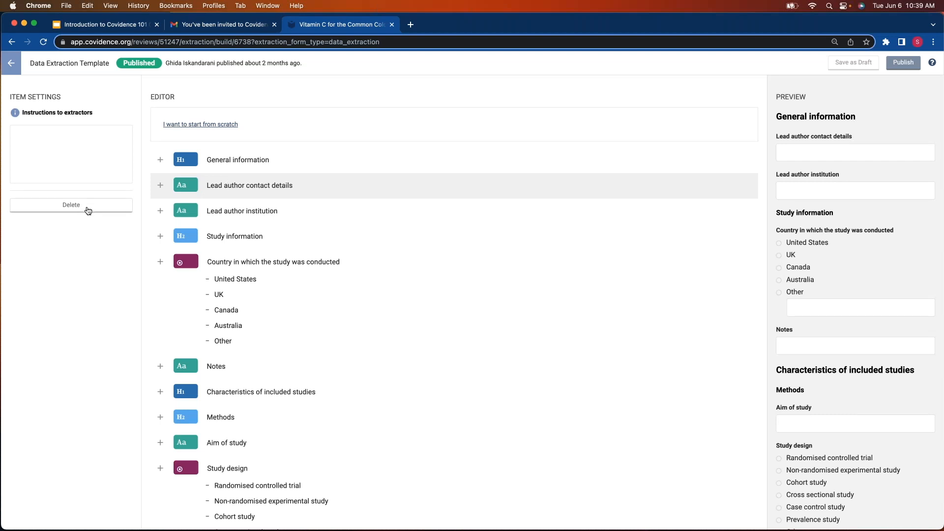
{"action": "left_click", "coordinate": [64, 155]}
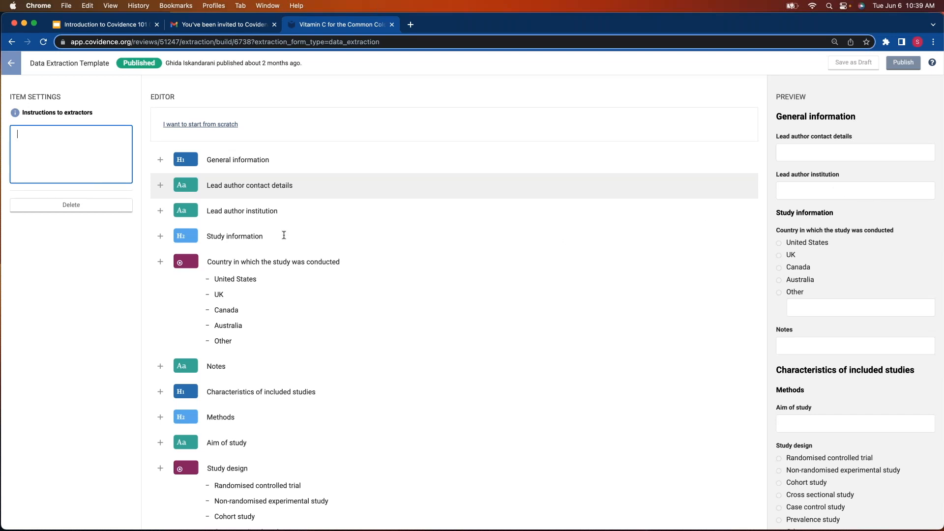
Examine the settings and add-item options for the study country question, and leave the Data Extraction Template without saving or publishing
{"action": "left_click", "coordinate": [249, 263]}
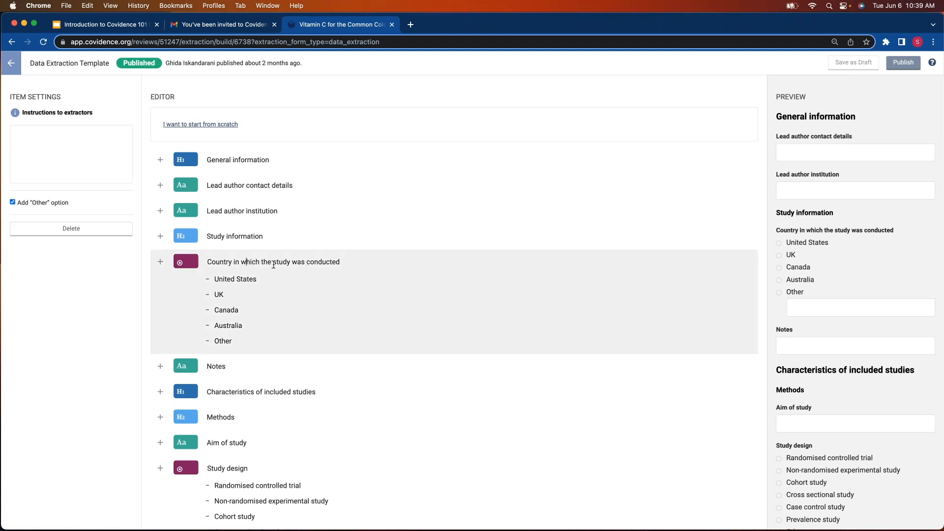
{"action": "left_click", "coordinate": [161, 264]}
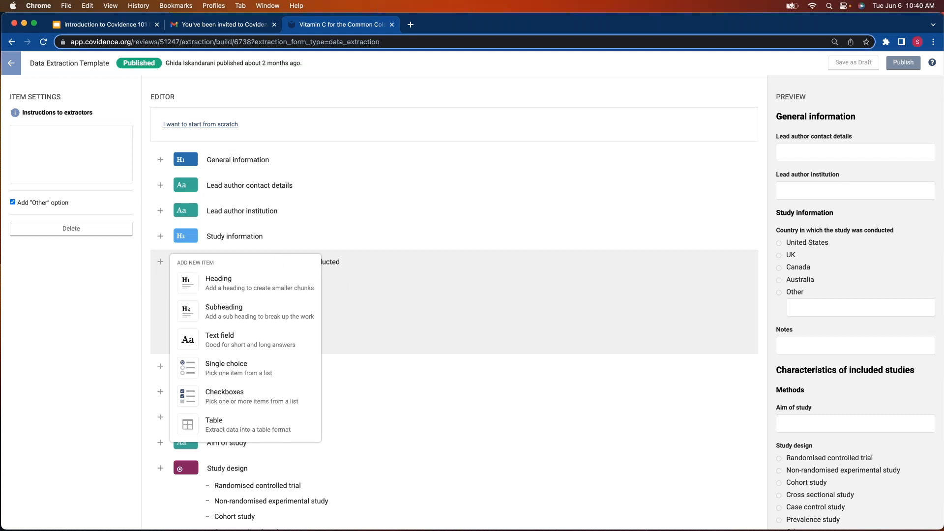
{"action": "left_click", "coordinate": [28, 315]}
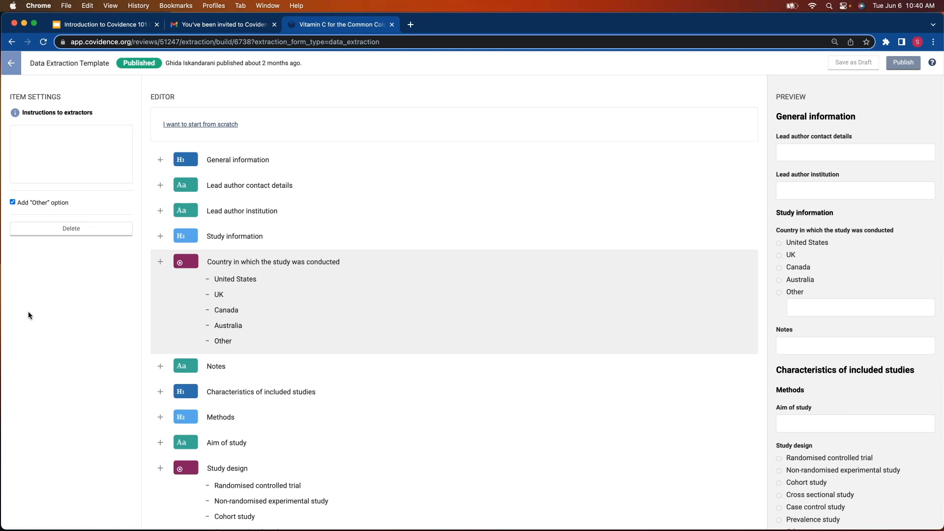
{"action": "left_click", "coordinate": [187, 239]}
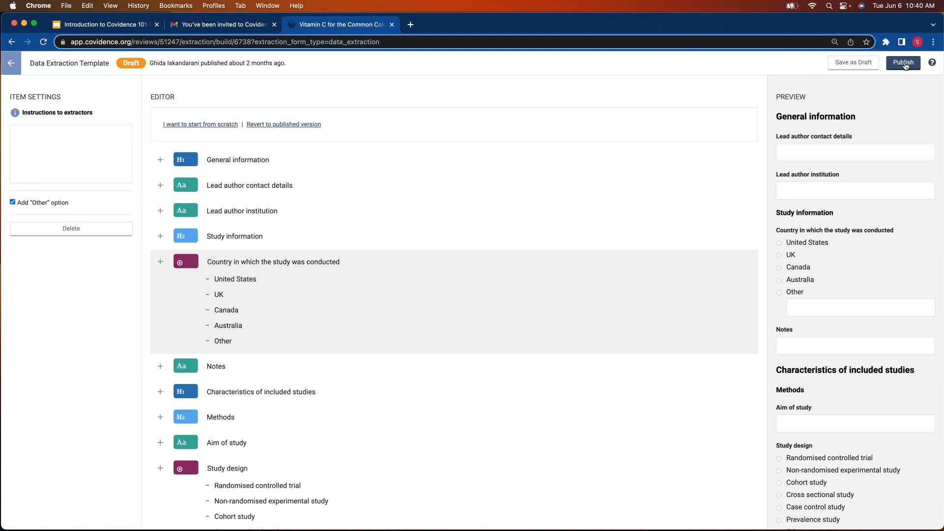
{"action": "left_click", "coordinate": [15, 67]}
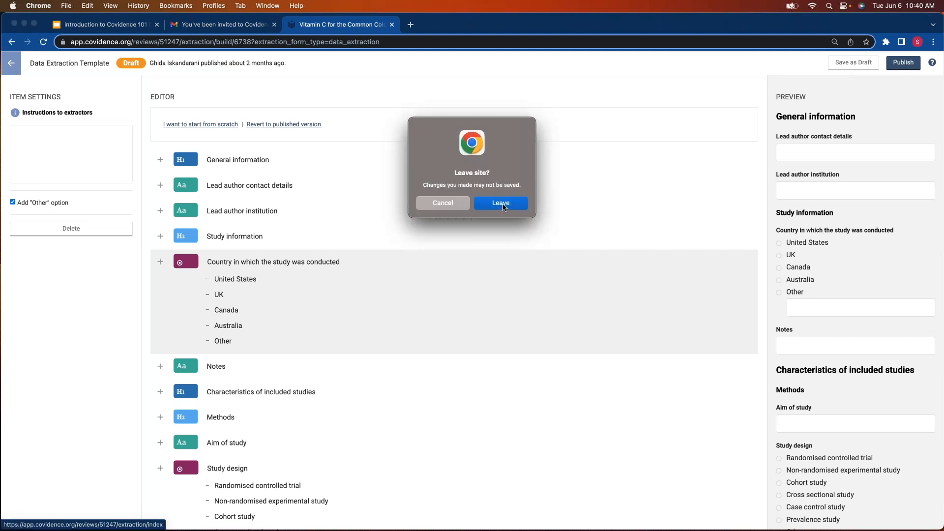
{"action": "left_click", "coordinate": [502, 203]}
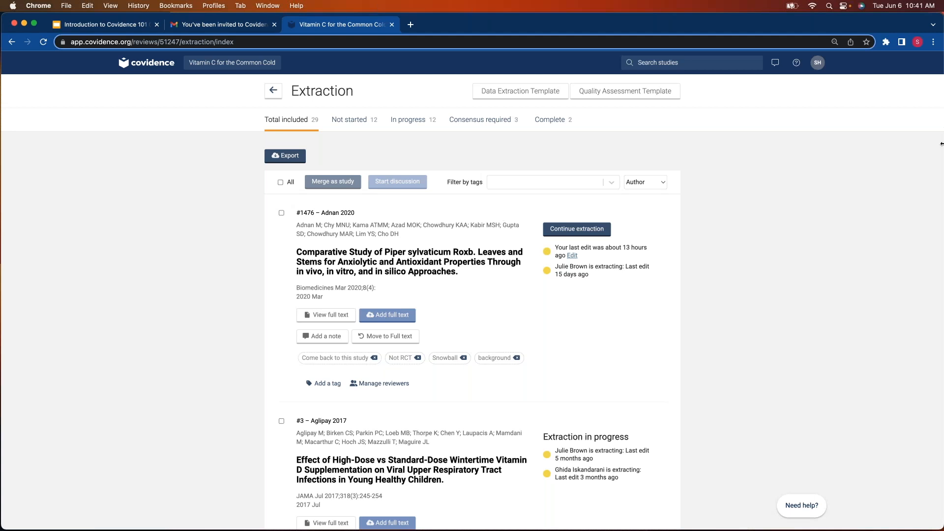
Open the Quality Assessment Template, examine the Sequence generation domain's extractor instructions, and return to the extraction list
{"action": "left_click", "coordinate": [632, 97]}
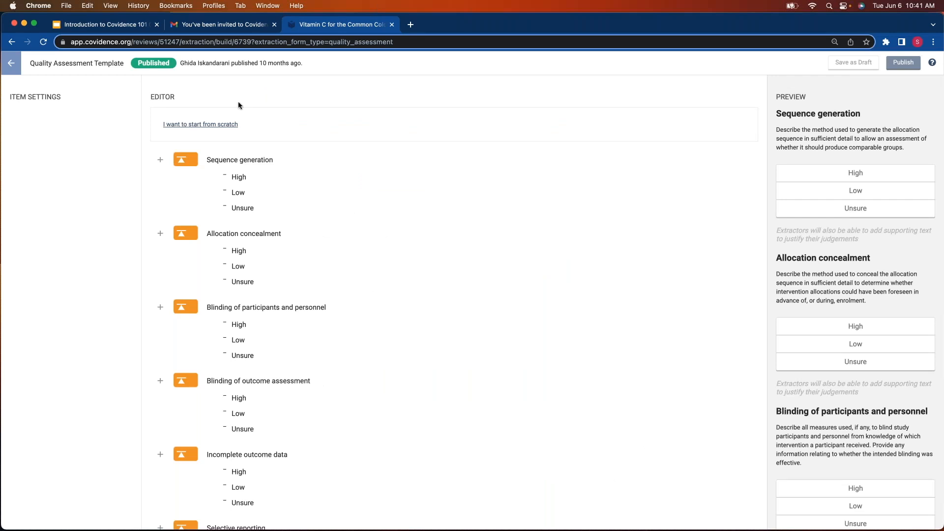
{"action": "scroll", "coordinate": [155, 107], "scroll_direction": "down", "scroll_amount": 1}
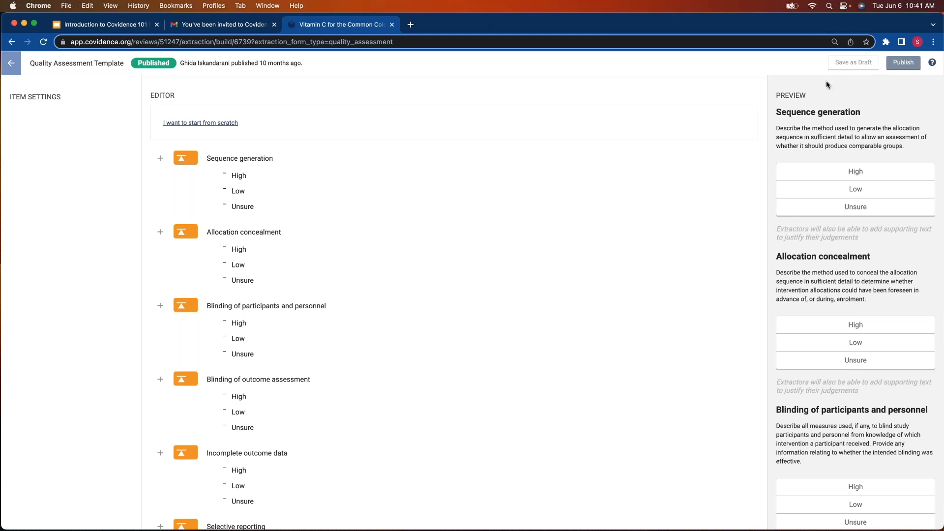
{"action": "left_click", "coordinate": [232, 185]}
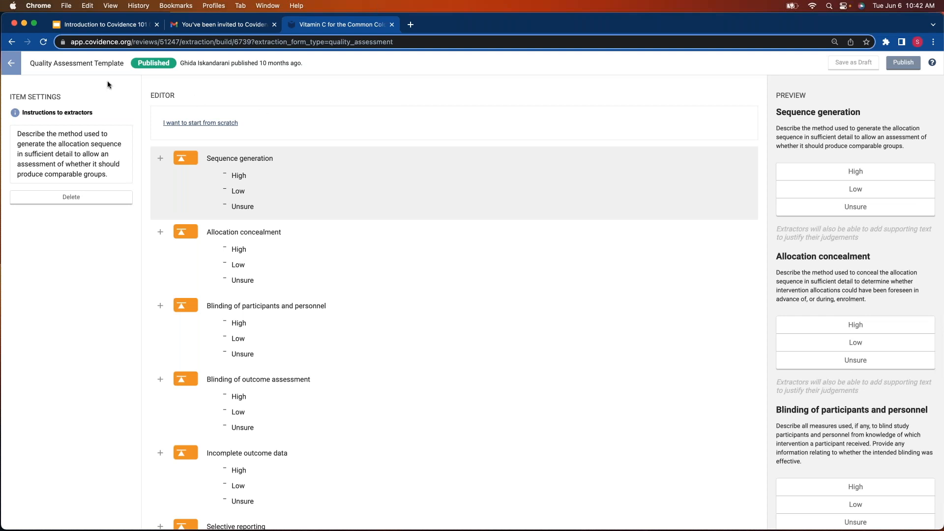
{"action": "left_click", "coordinate": [12, 67]}
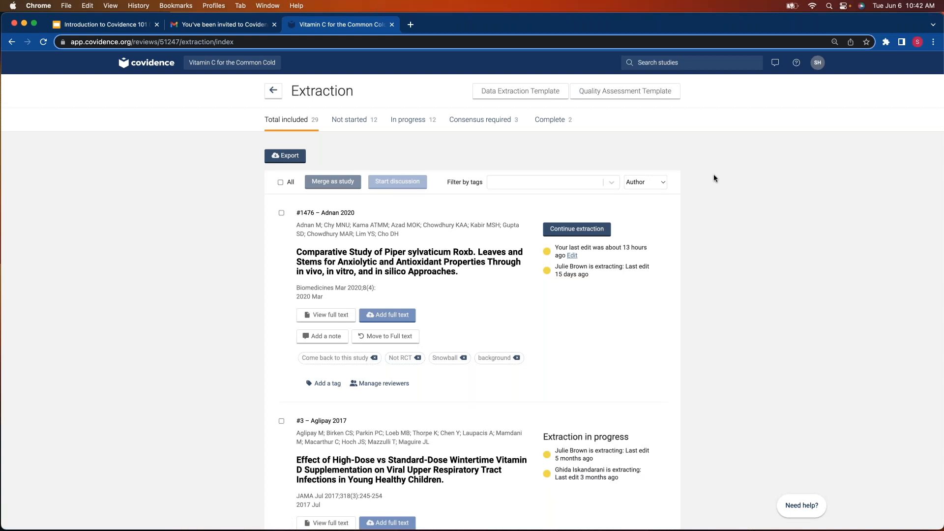
Continue extraction for the Piper sylvaticum comparative study and examine its full text beside the data extraction form
{"action": "scroll", "coordinate": [728, 186], "scroll_direction": "down", "scroll_amount": 2}
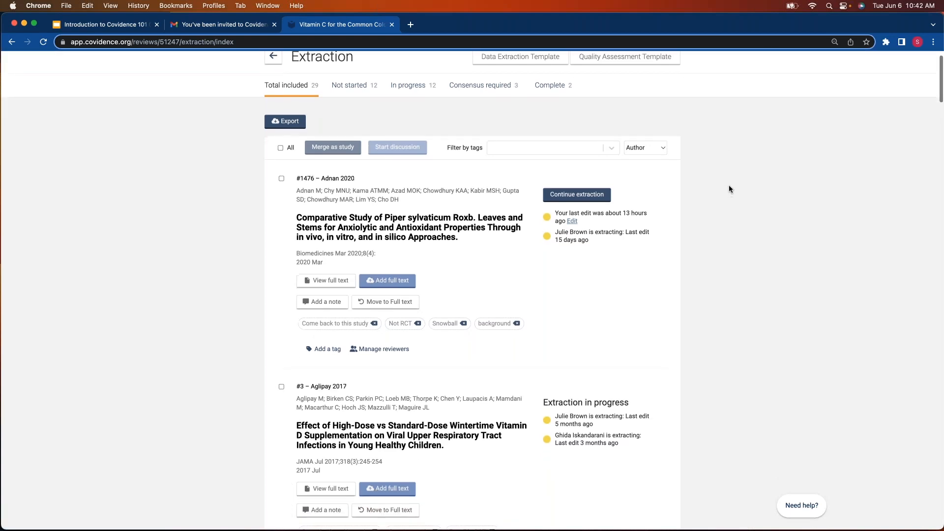
{"action": "scroll", "coordinate": [681, 214], "scroll_direction": "down", "scroll_amount": 1}
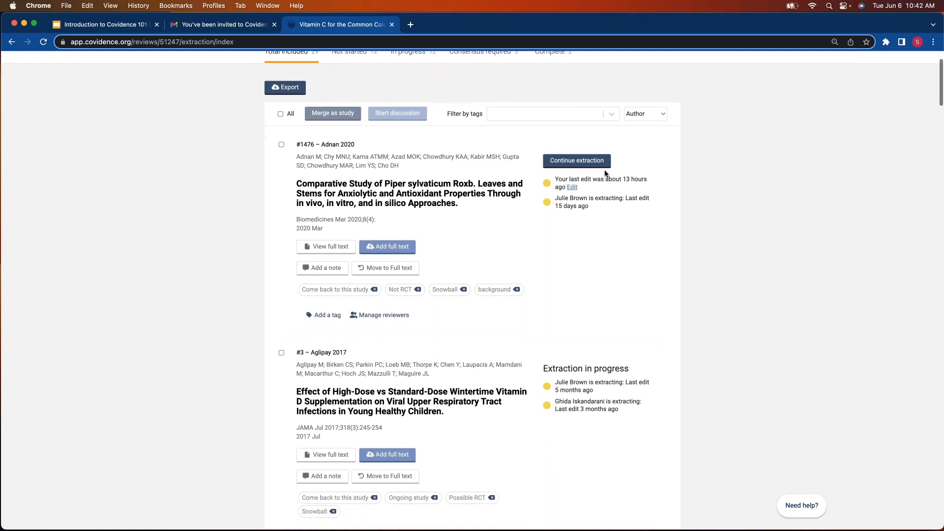
{"action": "left_click", "coordinate": [559, 166]}
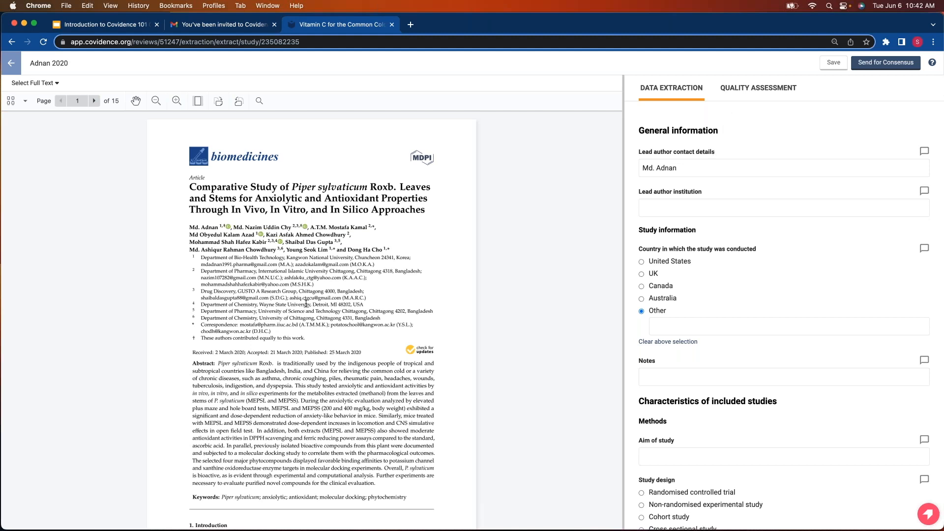
{"action": "scroll", "coordinate": [226, 343], "scroll_direction": "down", "scroll_amount": 2}
{"action": "scroll", "coordinate": [226, 343], "scroll_direction": "down", "scroll_amount": 3}
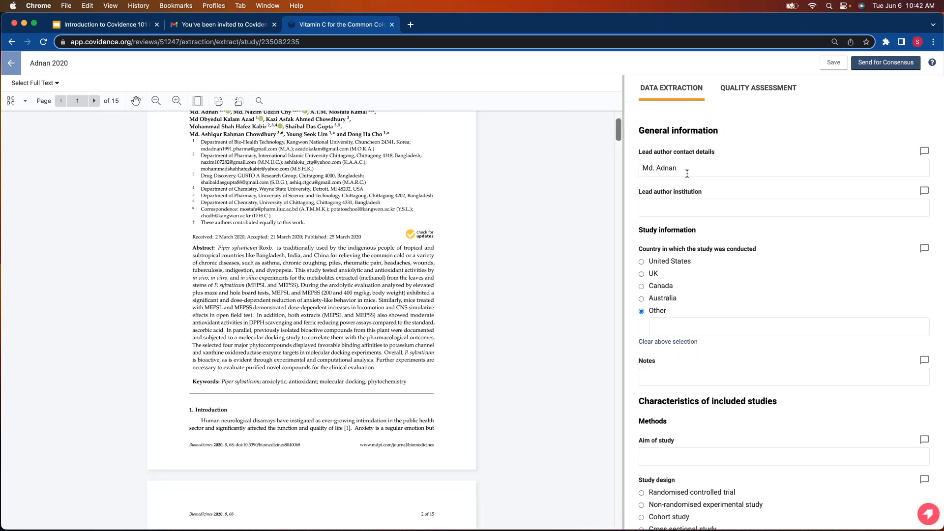
{"action": "scroll", "coordinate": [322, 233], "scroll_direction": "up", "scroll_amount": 1}
{"action": "scroll", "coordinate": [322, 233], "scroll_direction": "up", "scroll_amount": 3}
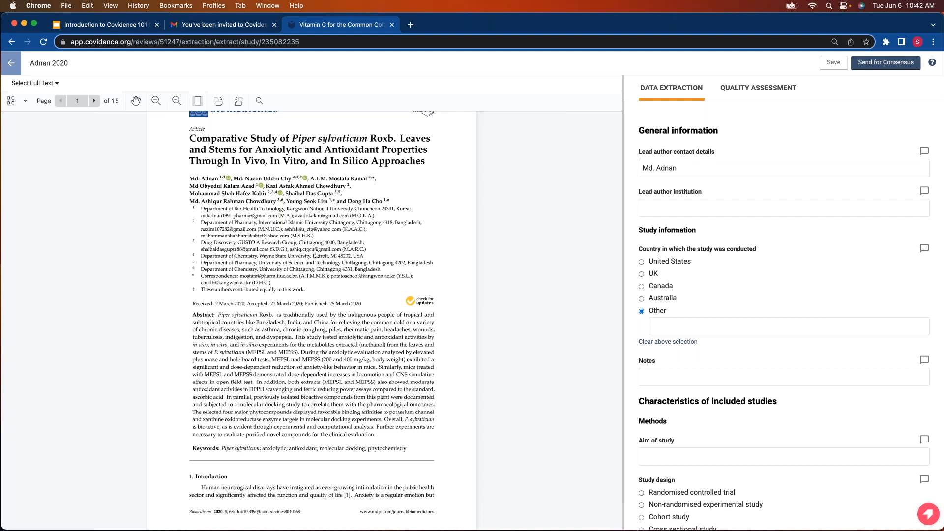
Enlarge the full text PDF, try its pan tool, and open and close the document search
{"action": "left_click", "coordinate": [177, 101]}
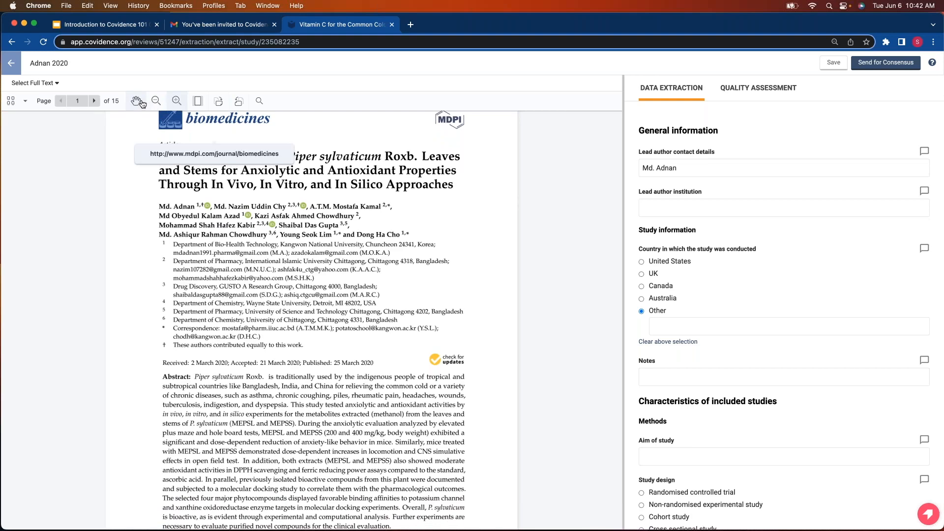
{"action": "left_click", "coordinate": [136, 101]}
{"action": "scroll", "coordinate": [234, 232], "scroll_direction": "up", "scroll_amount": 2}
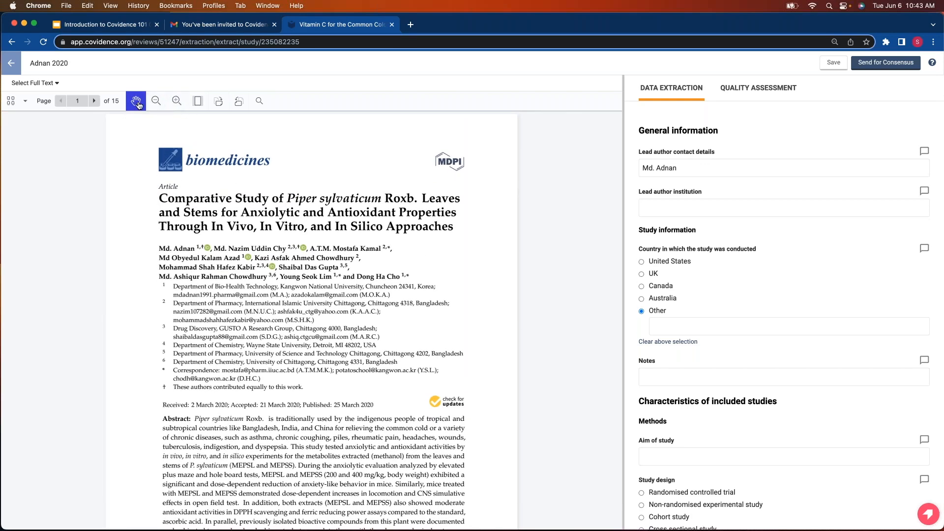
{"action": "left_click", "coordinate": [259, 101]}
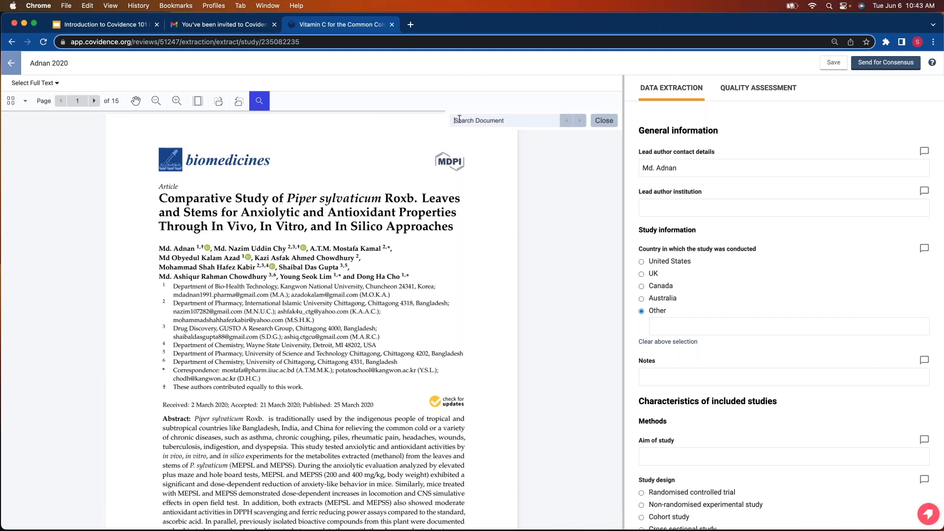
{"action": "scroll", "coordinate": [368, 258], "scroll_direction": "down", "scroll_amount": 3}
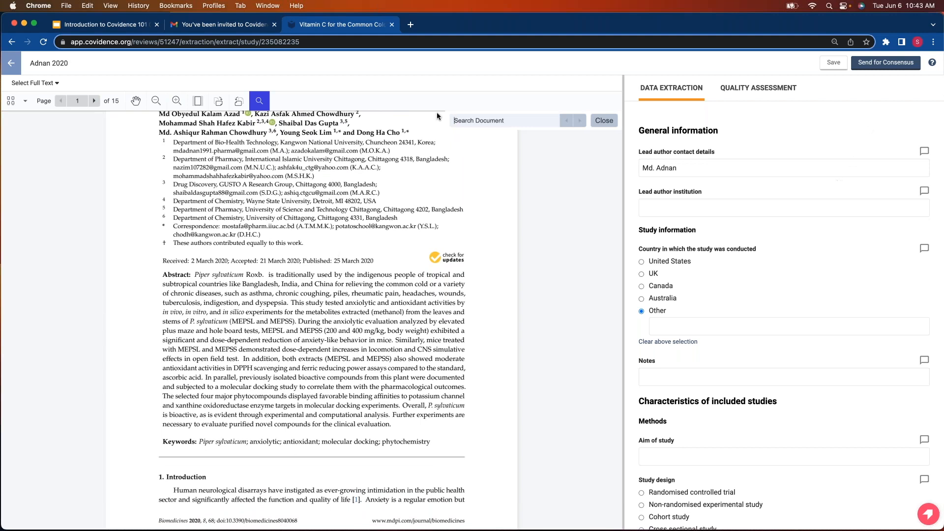
{"action": "left_click", "coordinate": [604, 120]}
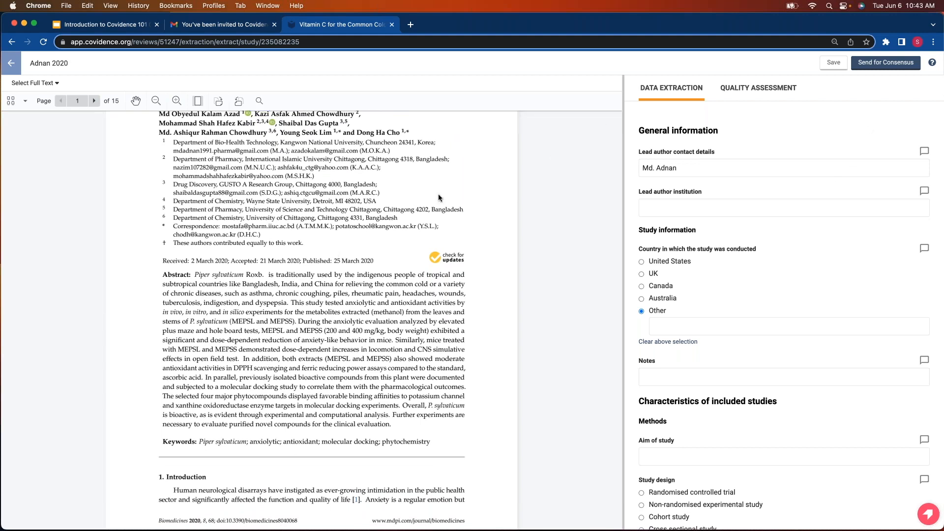
{"action": "scroll", "coordinate": [428, 189], "scroll_direction": "up", "scroll_amount": 3}
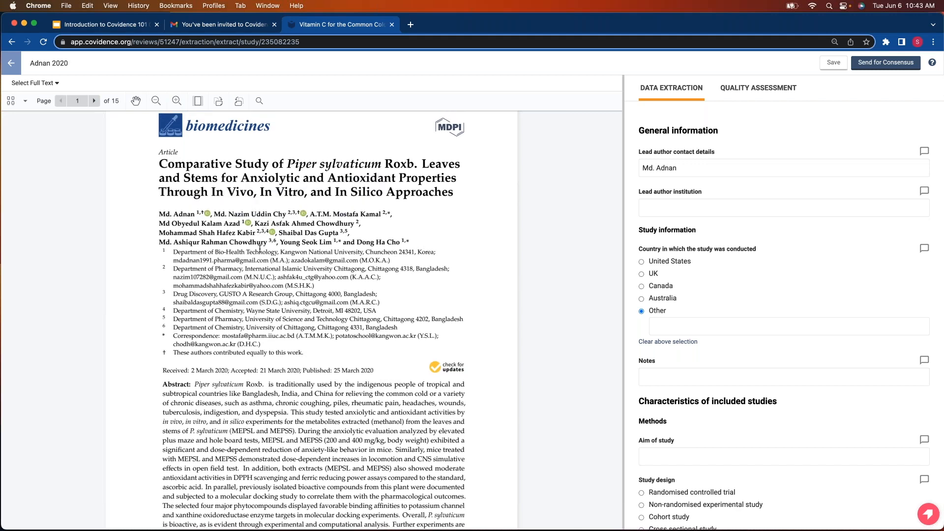
Find the lead author's affiliation in the PDF and enter Kangwon National University as the lead author institution
{"action": "left_click_drag", "start_coordinate": [281, 252], "coordinate": [366, 252]}
{"action": "left_click", "coordinate": [696, 208]}
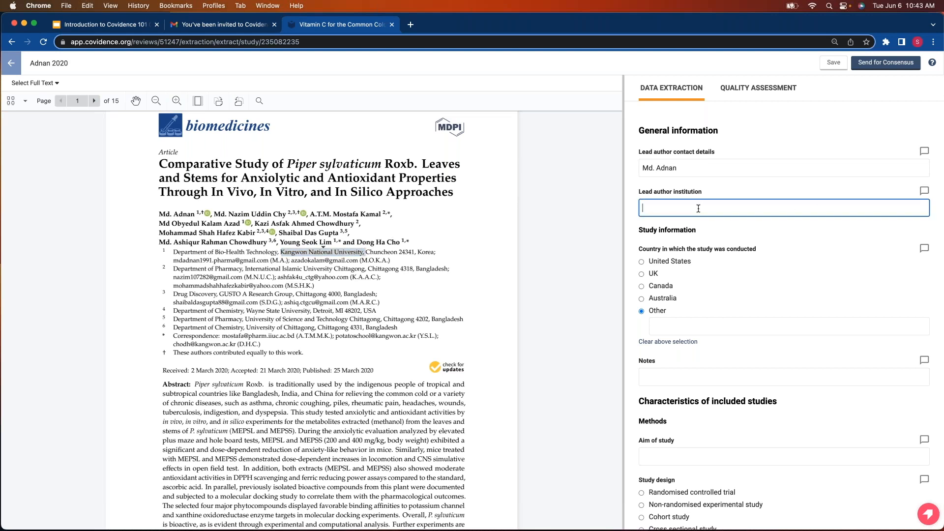
{"action": "type", "text": "angwon National University, C"}
{"action": "key", "text": "BackSpace"}
{"action": "key", "text": "BackSpace"}
{"action": "key", "text": "BackSpace"}
{"action": "left_click", "coordinate": [643, 207]}
{"action": "type", "text": "K"}
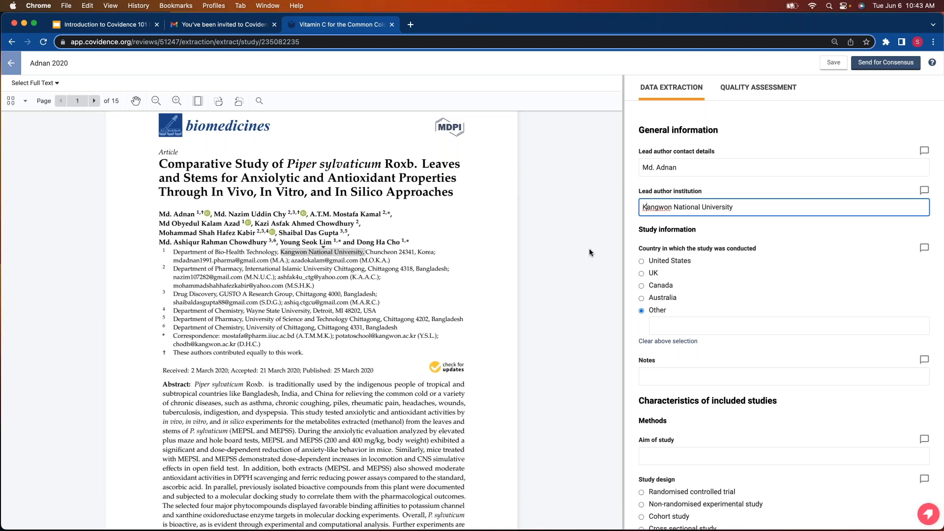
View the study's quality assessment form, and return to the extraction list without saving the extraction
{"action": "scroll", "coordinate": [449, 243], "scroll_direction": "down", "scroll_amount": 5}
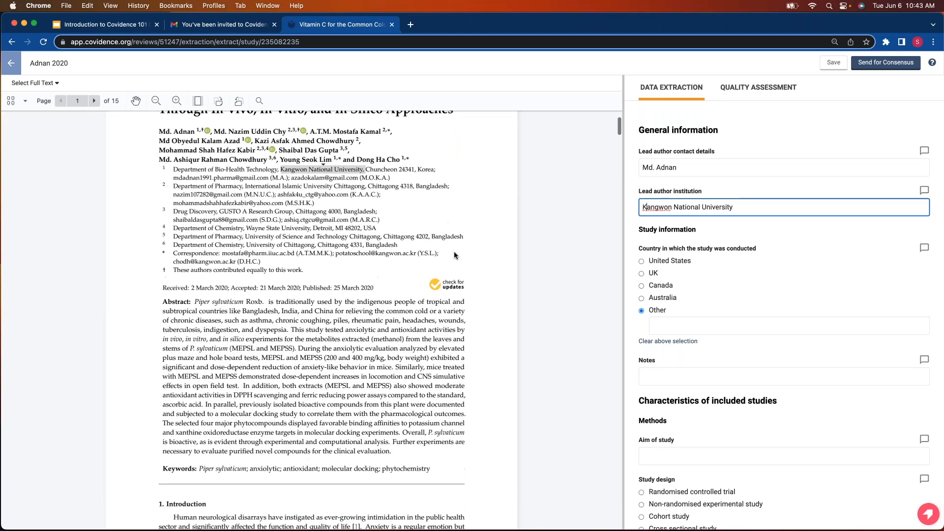
{"action": "scroll", "coordinate": [447, 245], "scroll_direction": "down", "scroll_amount": 1}
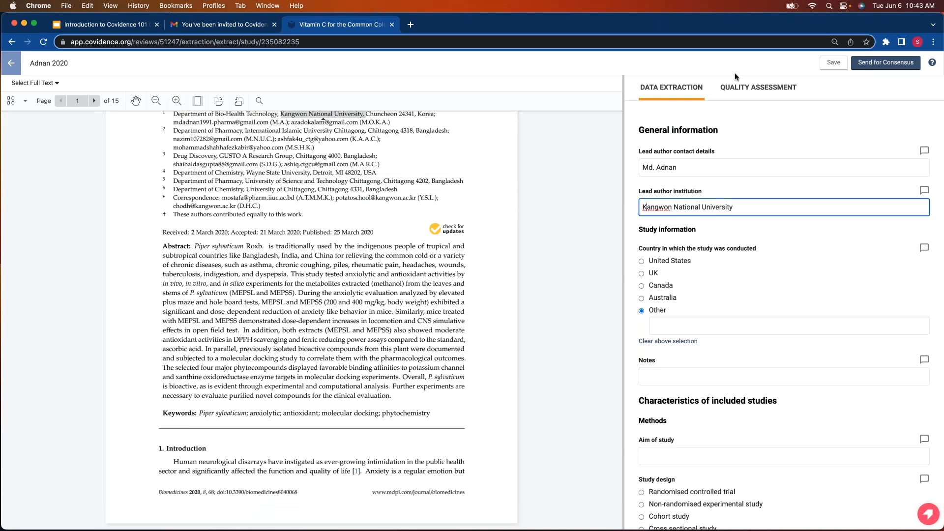
{"action": "left_click", "coordinate": [747, 91]}
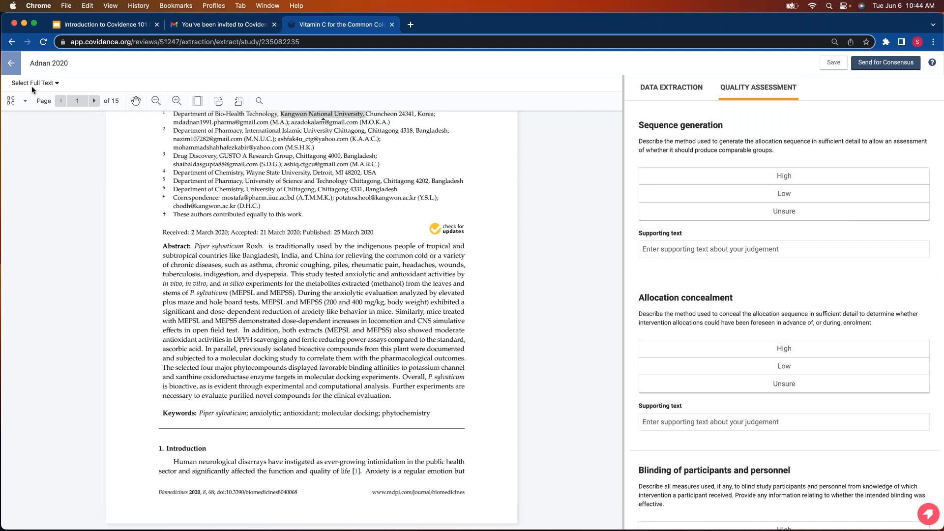
{"action": "left_click", "coordinate": [11, 67]}
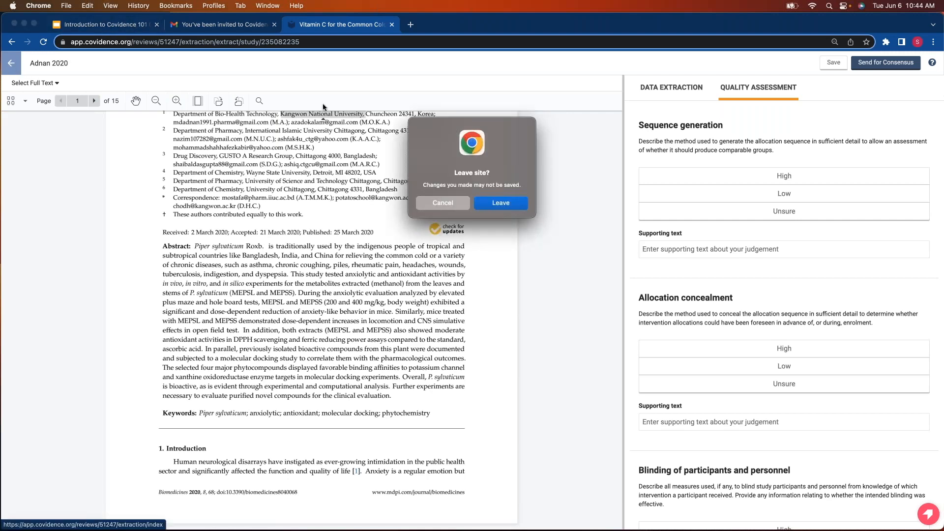
{"action": "left_click", "coordinate": [483, 204]}
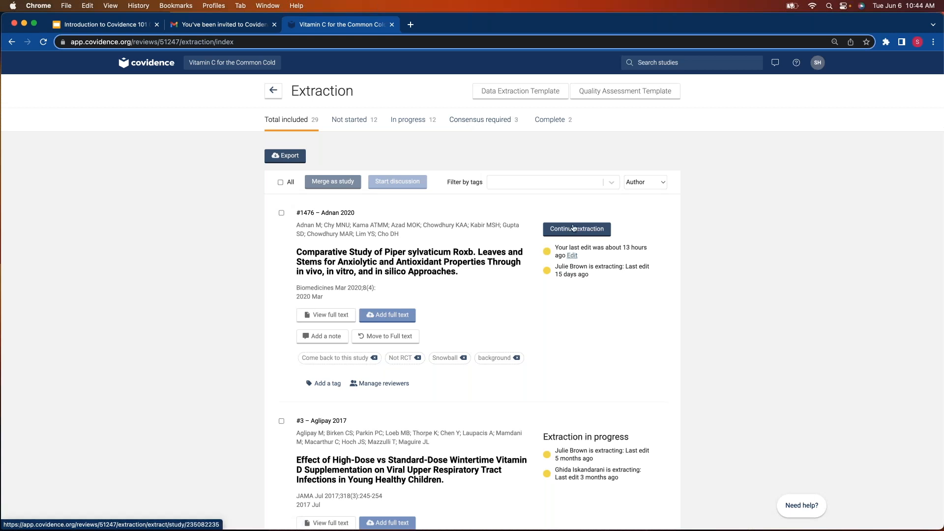
Show the extraction studies that require consensus and examine who has completed extraction or is assigned to consensus
{"action": "left_click", "coordinate": [456, 120]}
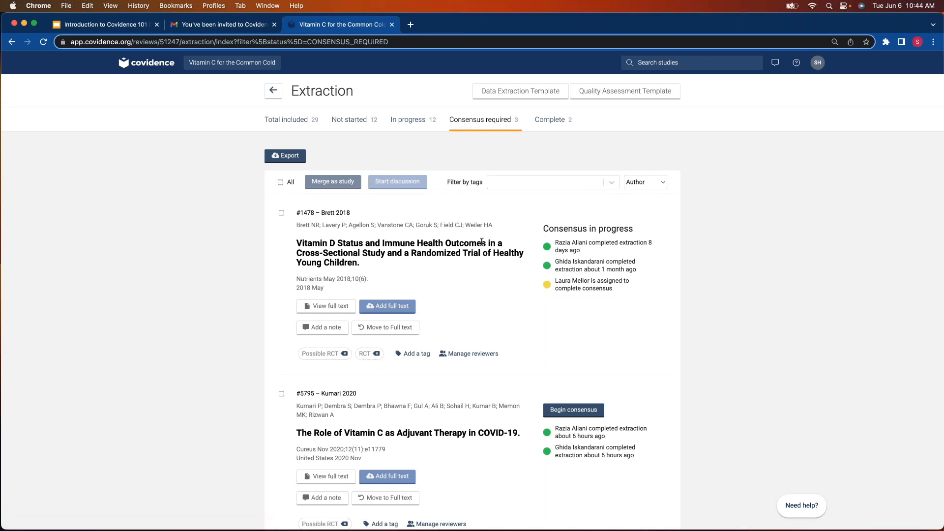
{"action": "scroll", "coordinate": [502, 252], "scroll_direction": "down", "scroll_amount": 2}
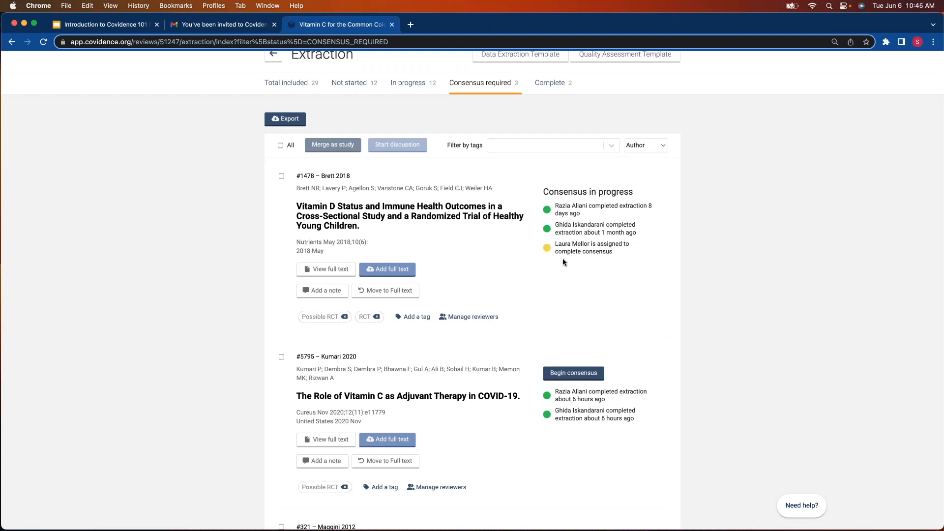
{"action": "scroll", "coordinate": [563, 258], "scroll_direction": "down", "scroll_amount": 1}
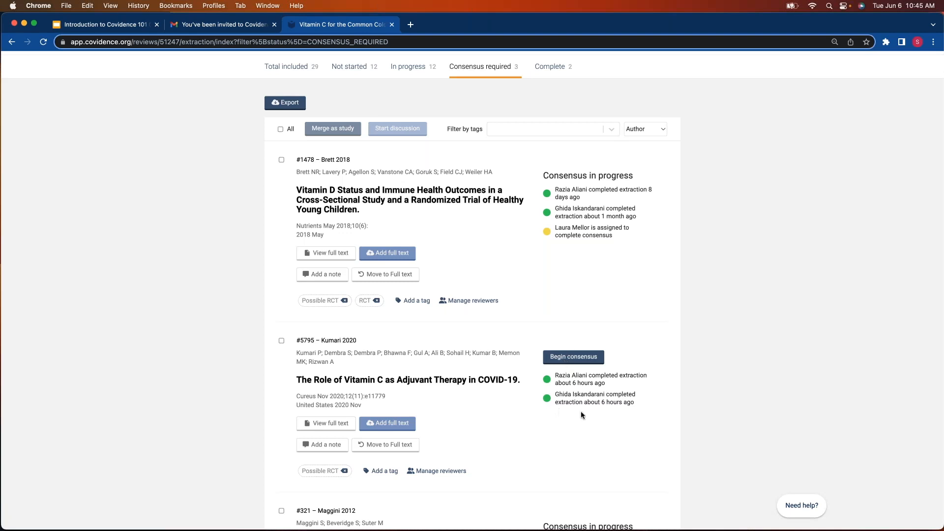
Reassign the consensus reviewer of the "Vitamin D Status and Immune Health Outcomes" study to yourself, preserving the consensus data
{"action": "left_click", "coordinate": [491, 303]}
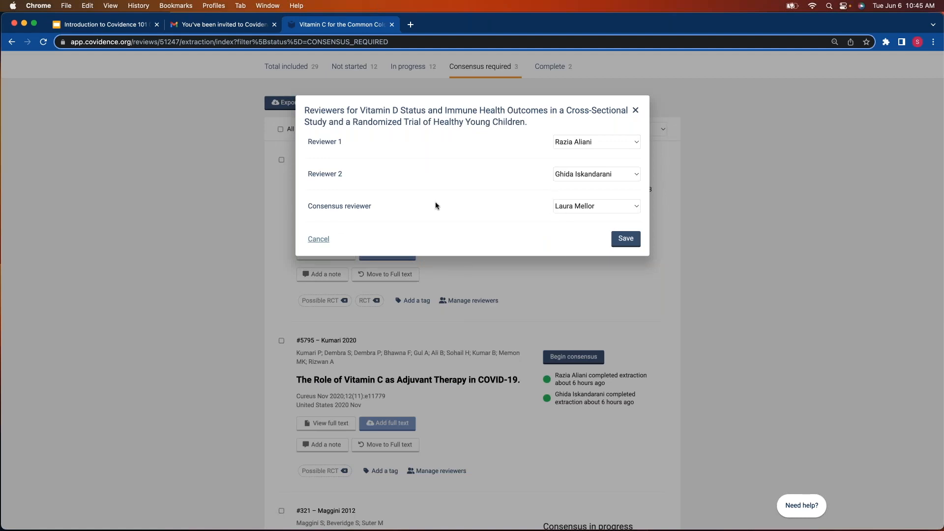
{"action": "left_click", "coordinate": [566, 205]}
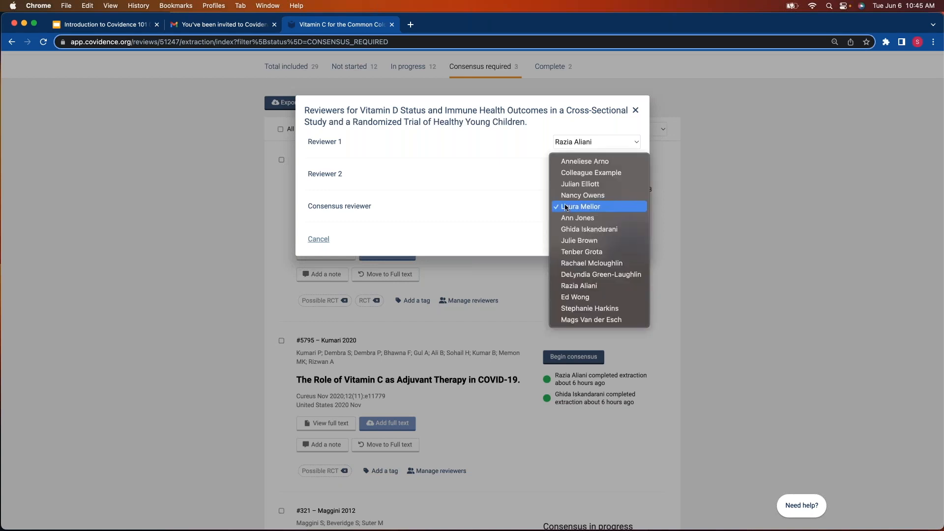
{"action": "left_click", "coordinate": [578, 310]}
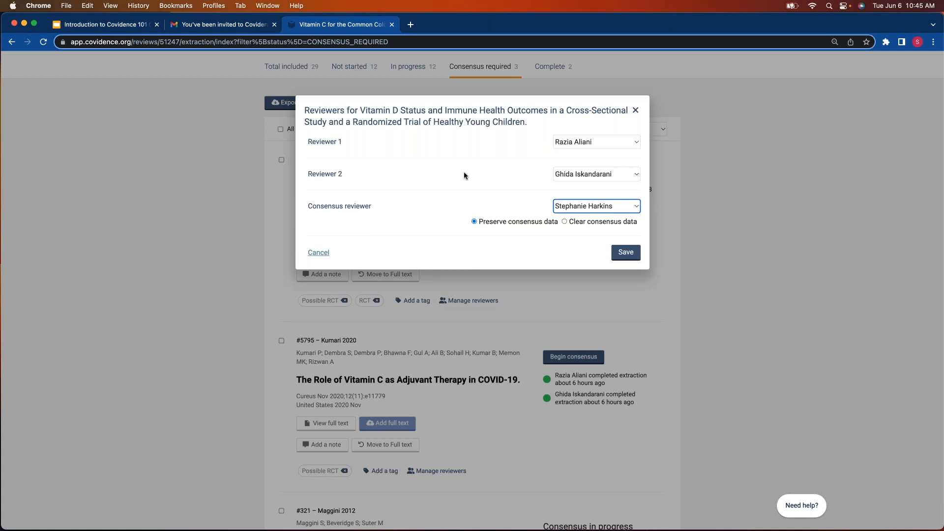
{"action": "left_click", "coordinate": [622, 254]}
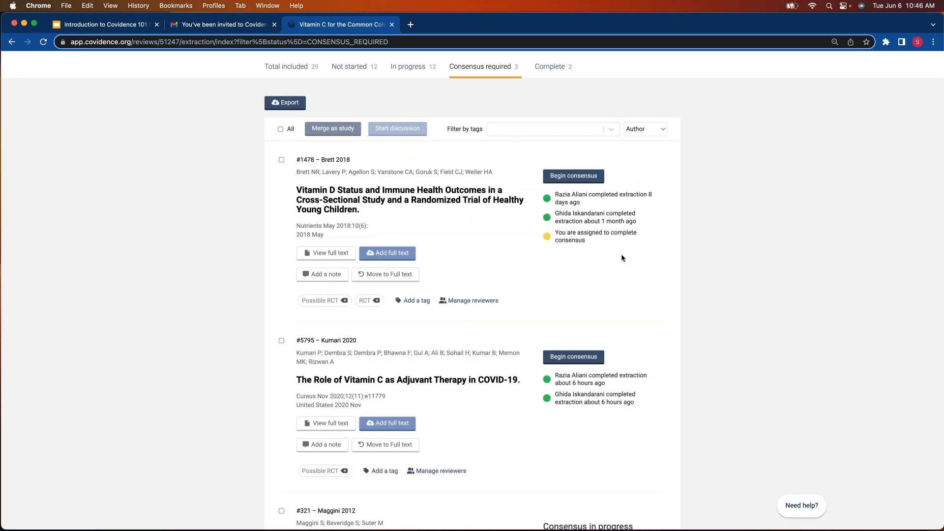
Begin consensus for the reassigned study, enter McGill as the final decision for lead author institution, and save
{"action": "left_click", "coordinate": [555, 180]}
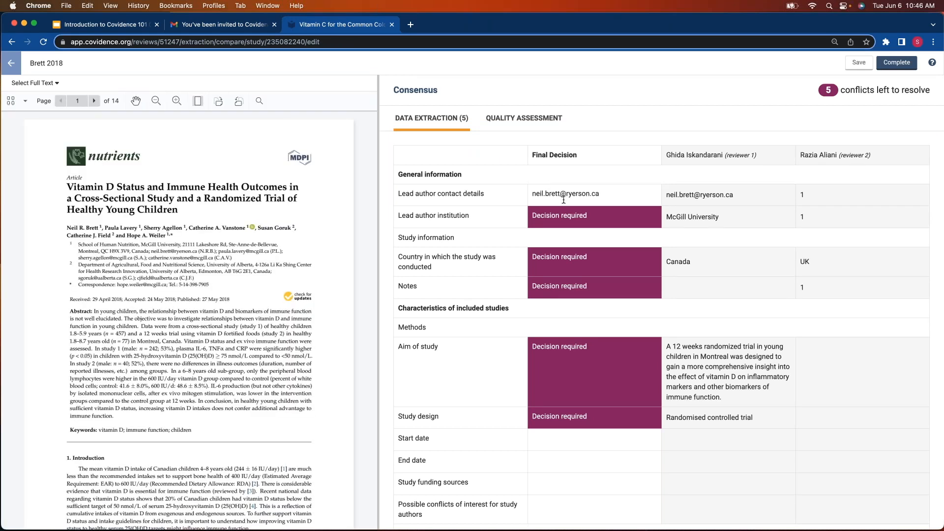
{"action": "left_click", "coordinate": [572, 219]}
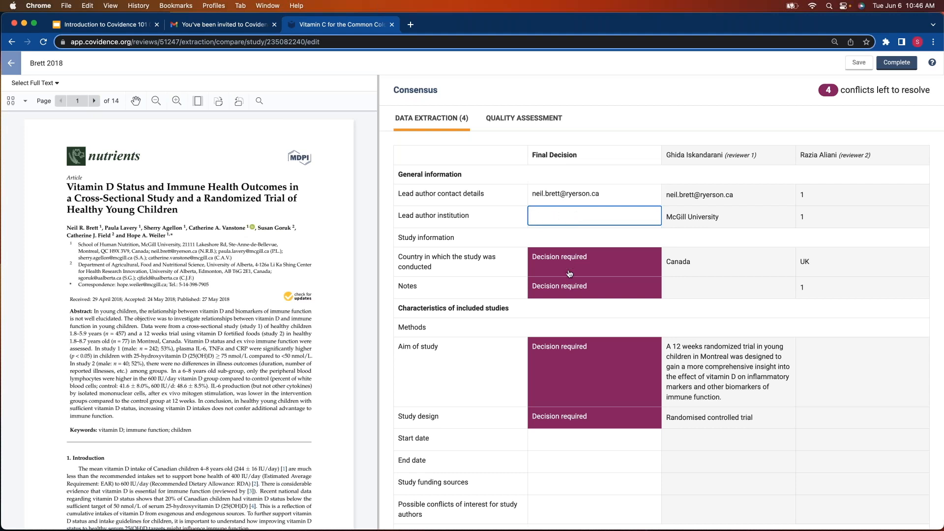
{"action": "scroll", "coordinate": [570, 270], "scroll_direction": "down", "scroll_amount": 1}
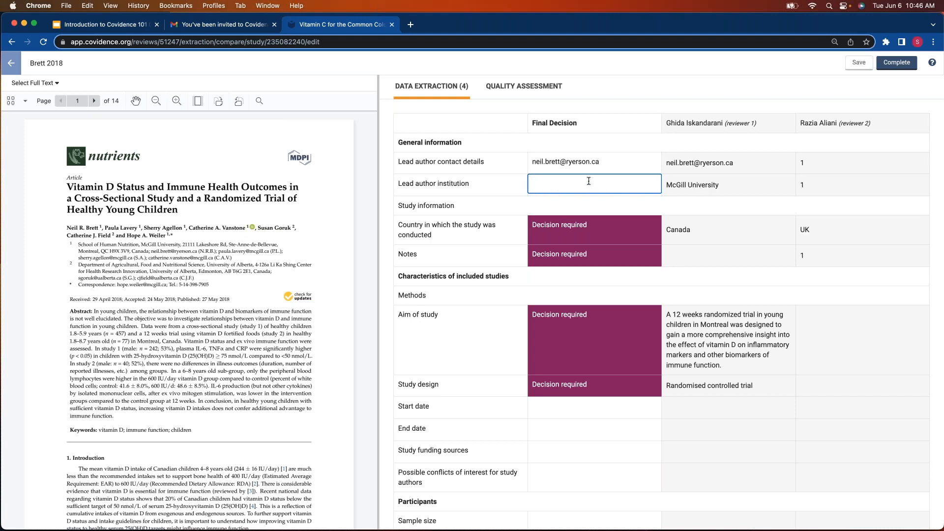
{"action": "type", "text": "McGill"}
{"action": "left_click", "coordinate": [857, 67]}
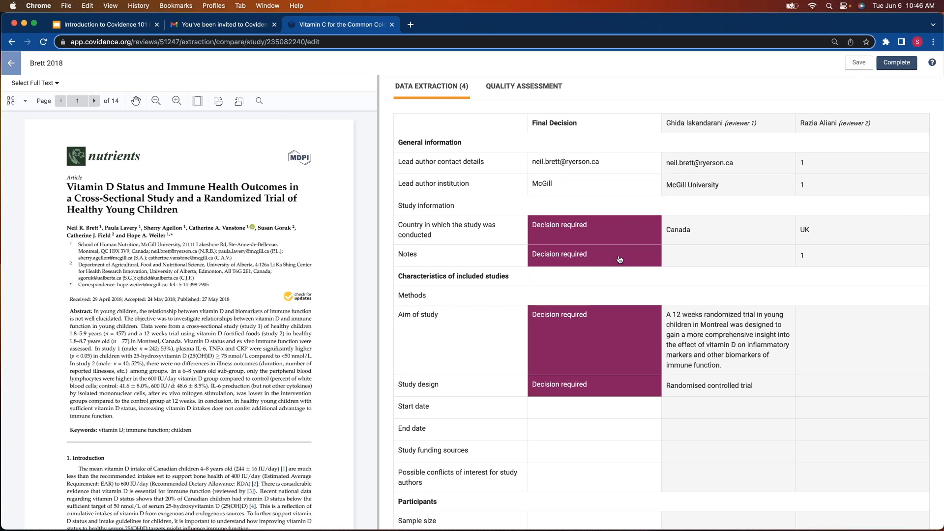
Examine the remaining data extraction consensus fields and the quality assessment consensus form of the study
{"action": "scroll", "coordinate": [614, 265], "scroll_direction": "down", "scroll_amount": 5}
{"action": "scroll", "coordinate": [614, 257], "scroll_direction": "down", "scroll_amount": 7}
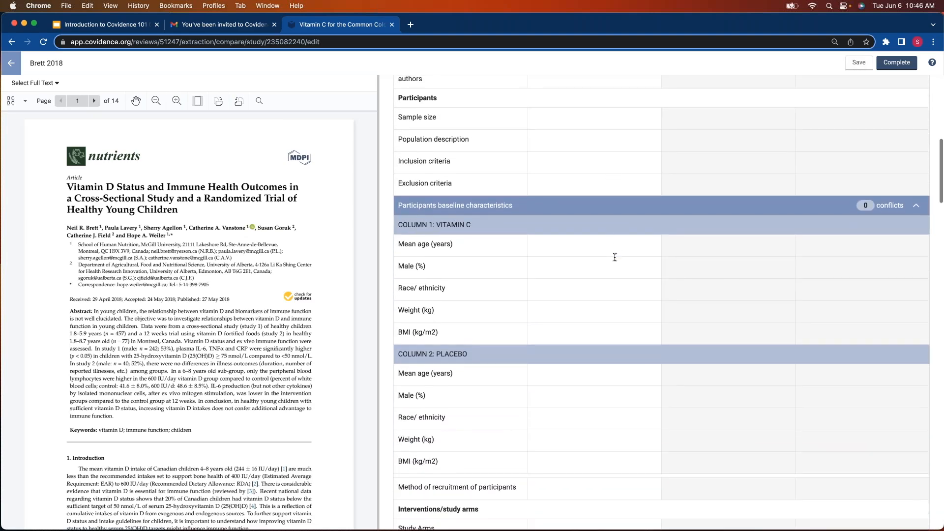
{"action": "scroll", "coordinate": [614, 257], "scroll_direction": "up", "scroll_amount": 12}
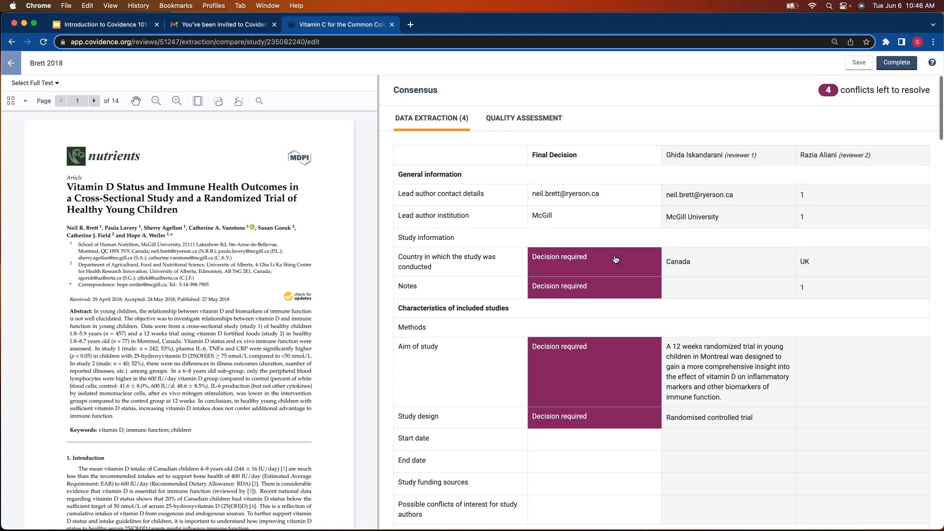
{"action": "left_click", "coordinate": [538, 118]}
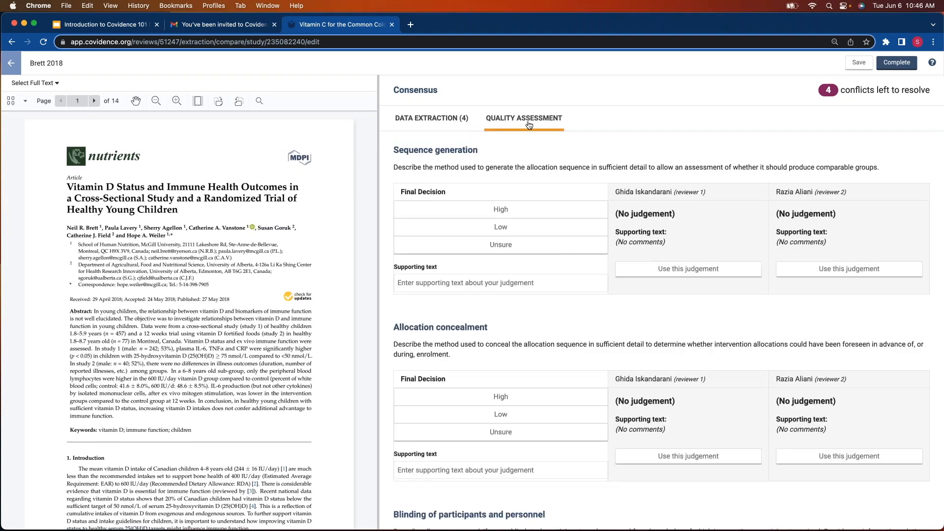
{"action": "left_click", "coordinate": [432, 122]}
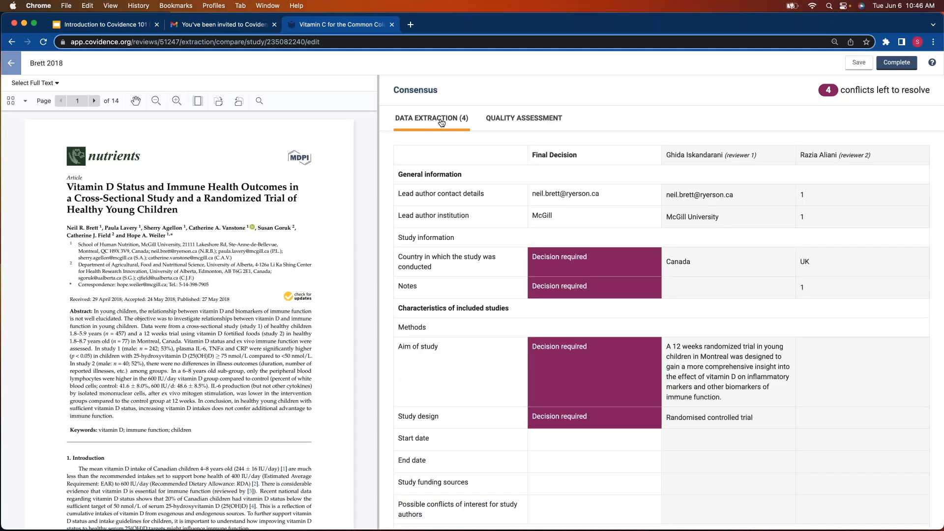
{"action": "scroll", "coordinate": [462, 123], "scroll_direction": "down", "scroll_amount": 1}
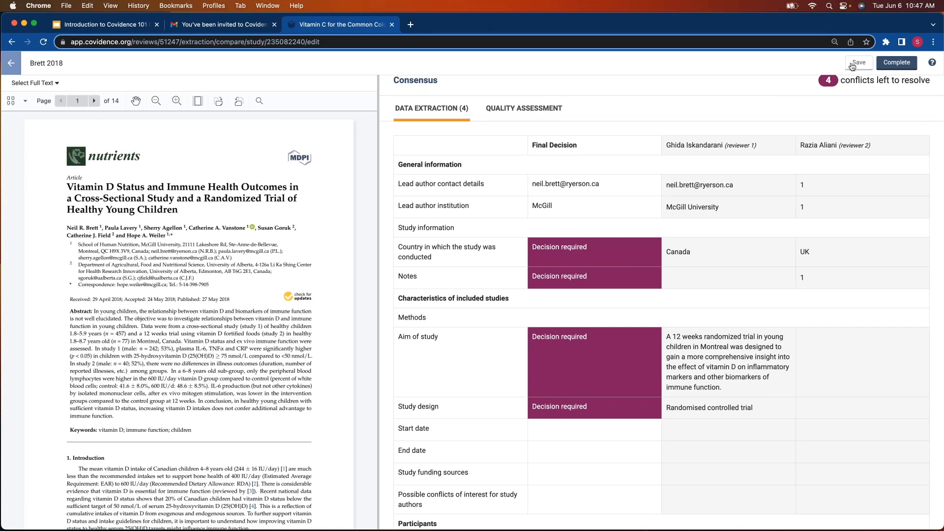
Return to the extraction list, look through the included studies, and go back to the review summary
{"action": "left_click", "coordinate": [12, 64]}
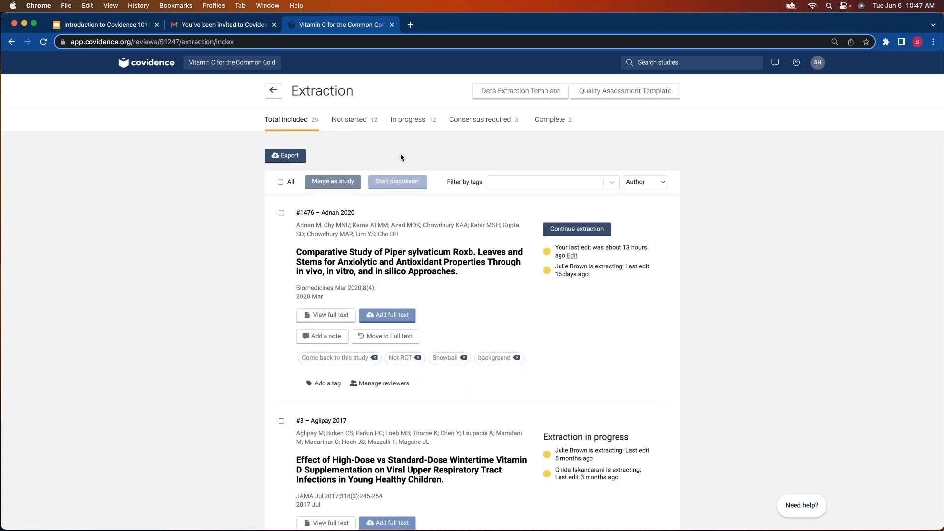
{"action": "scroll", "coordinate": [368, 152], "scroll_direction": "down", "scroll_amount": 2}
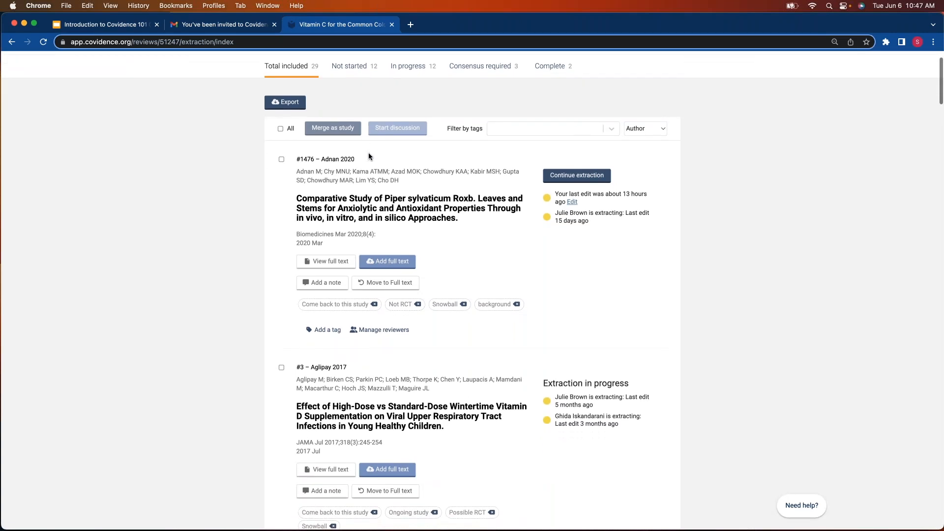
{"action": "scroll", "coordinate": [371, 152], "scroll_direction": "down", "scroll_amount": 2}
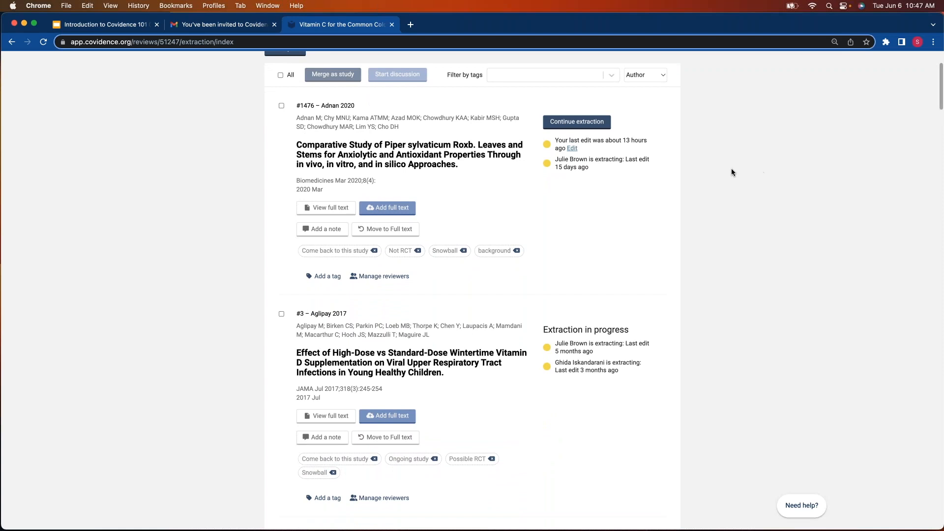
{"action": "scroll", "coordinate": [777, 171], "scroll_direction": "up", "scroll_amount": 4}
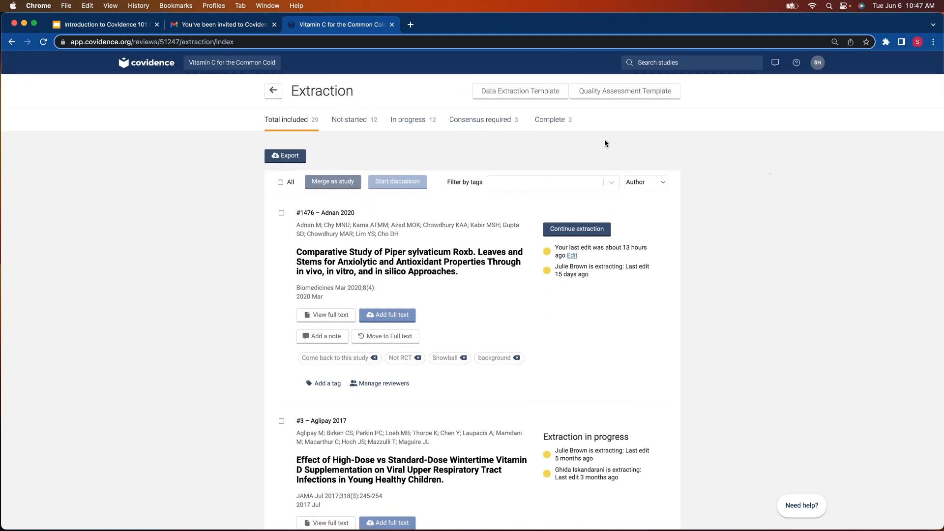
{"action": "left_click", "coordinate": [276, 92]}
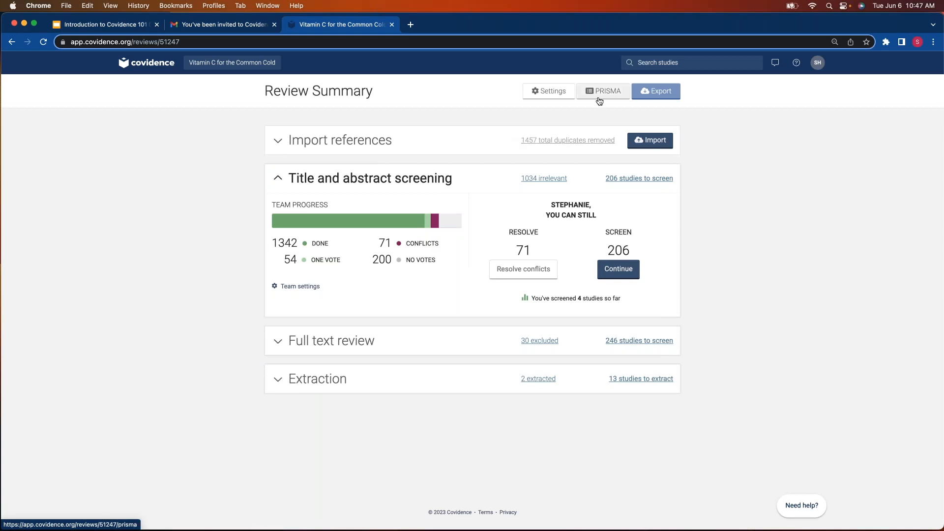
Open the review's export page, set the reference export option to Included, and view the available file formats
{"action": "left_click", "coordinate": [660, 91]}
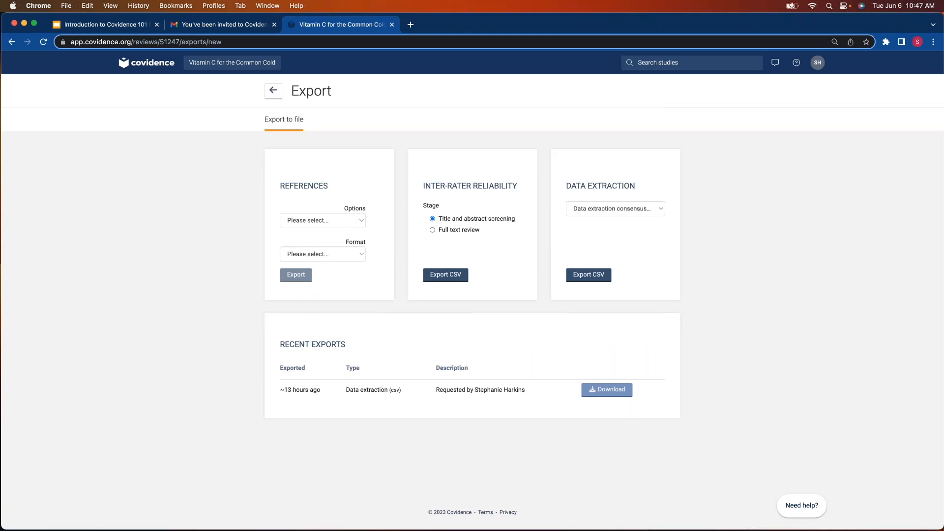
{"action": "left_click", "coordinate": [361, 223]}
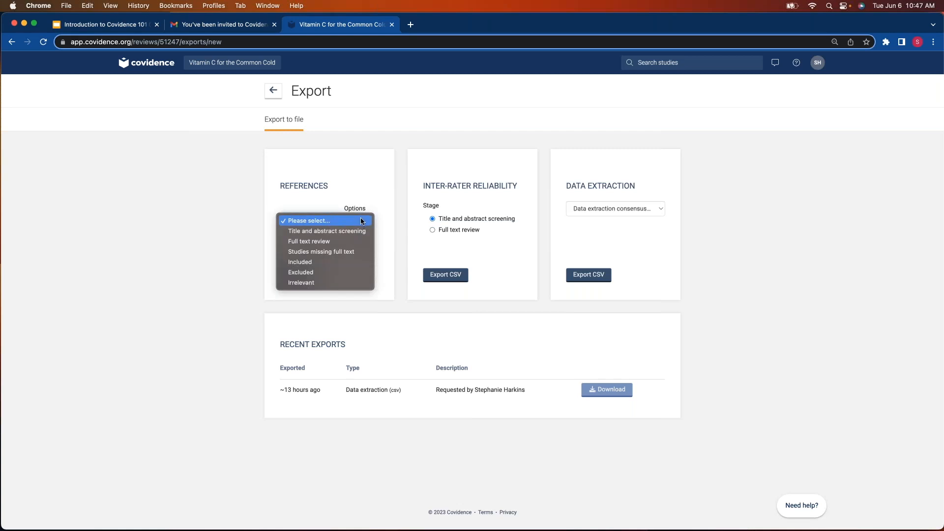
{"action": "left_click", "coordinate": [365, 261]}
{"action": "left_click", "coordinate": [359, 254]}
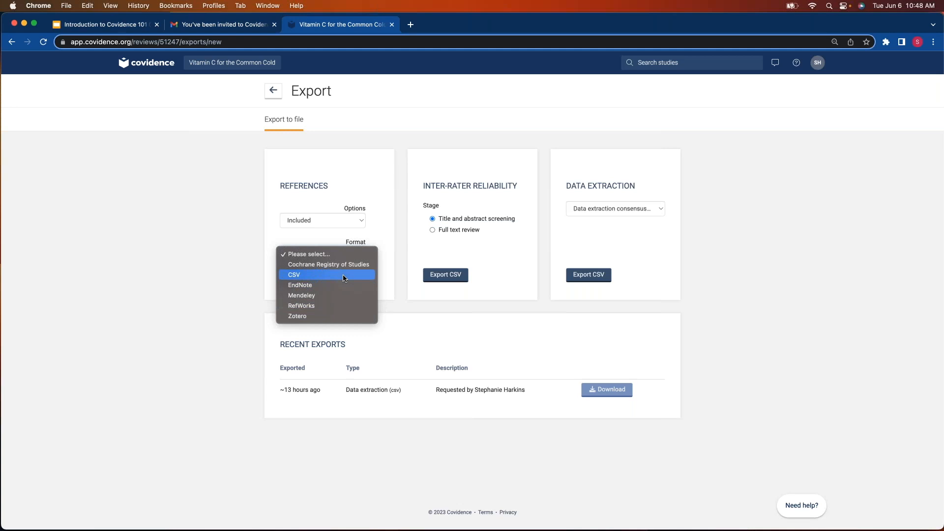
{"action": "left_click", "coordinate": [388, 251]}
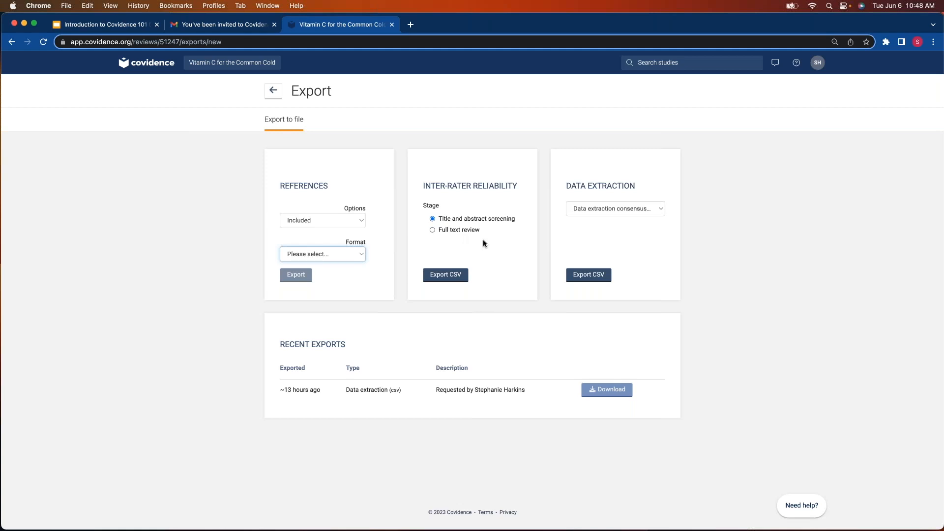
View the data extraction export choices, and return to the review summary without exporting
{"action": "left_click", "coordinate": [613, 209]}
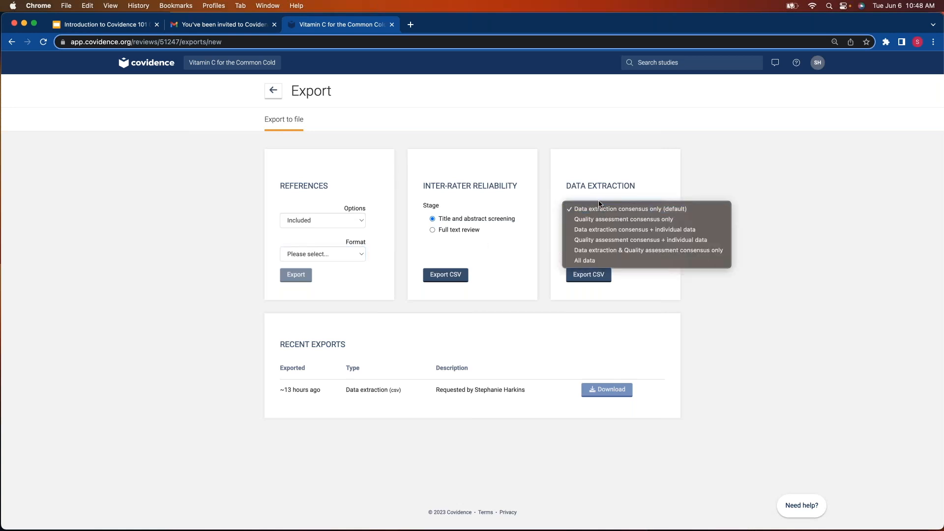
{"action": "left_click", "coordinate": [601, 187]}
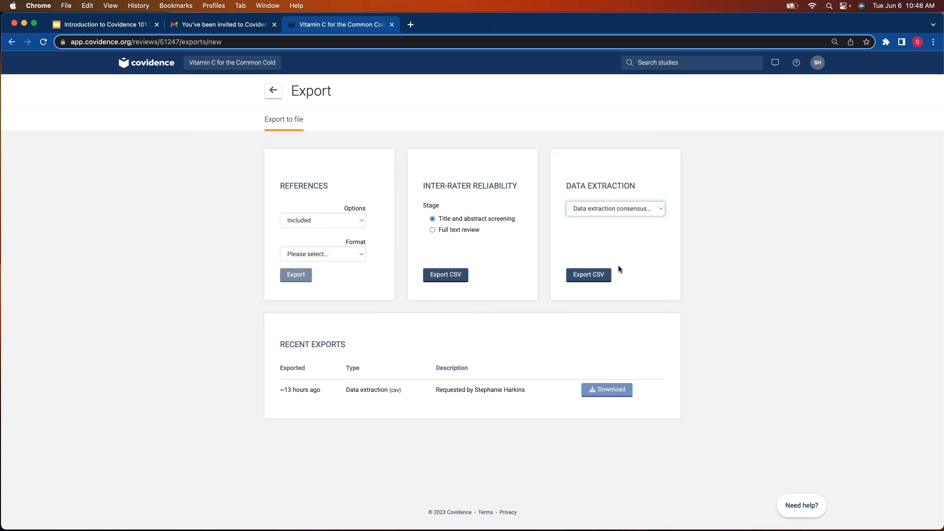
{"action": "left_click", "coordinate": [273, 96]}
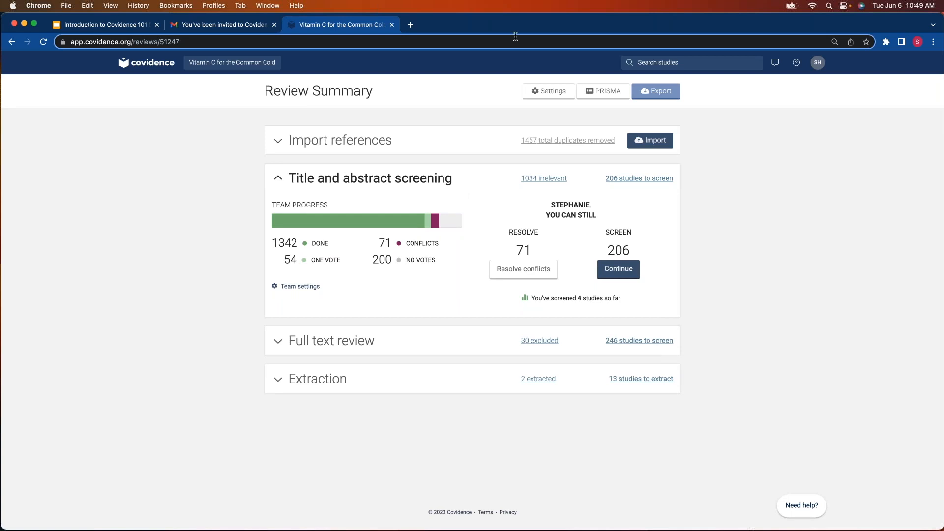
Open the review's PRISMA diagram and show the sources of the studies imported for screening
{"action": "left_click", "coordinate": [616, 93]}
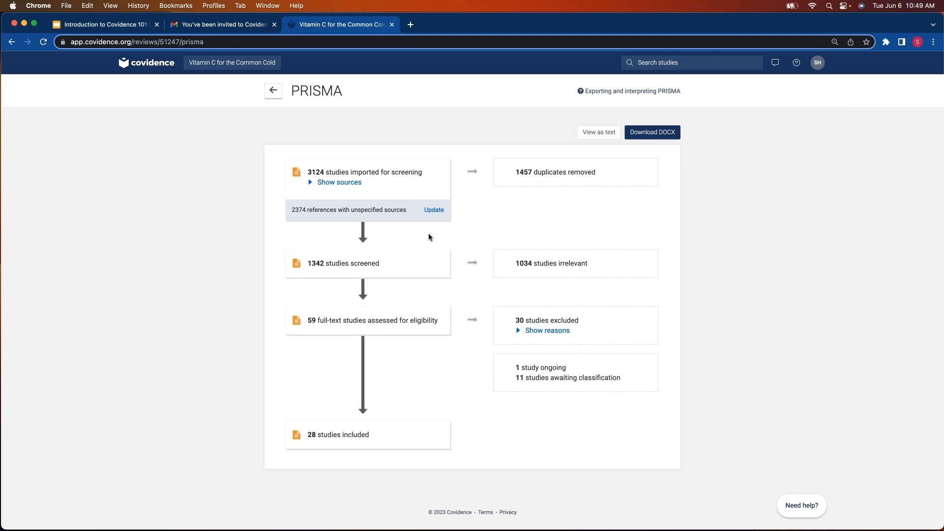
{"action": "left_click", "coordinate": [343, 184]}
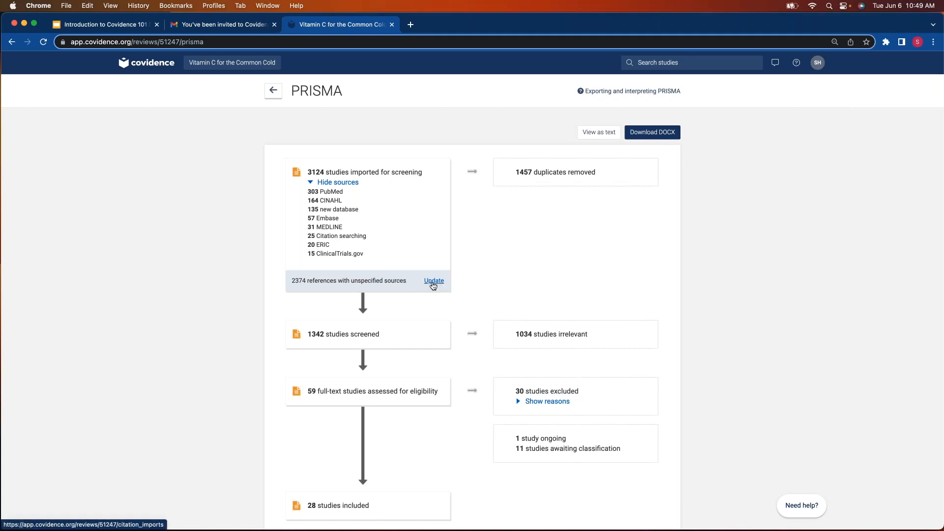
{"action": "scroll", "coordinate": [454, 279], "scroll_direction": "down", "scroll_amount": 1}
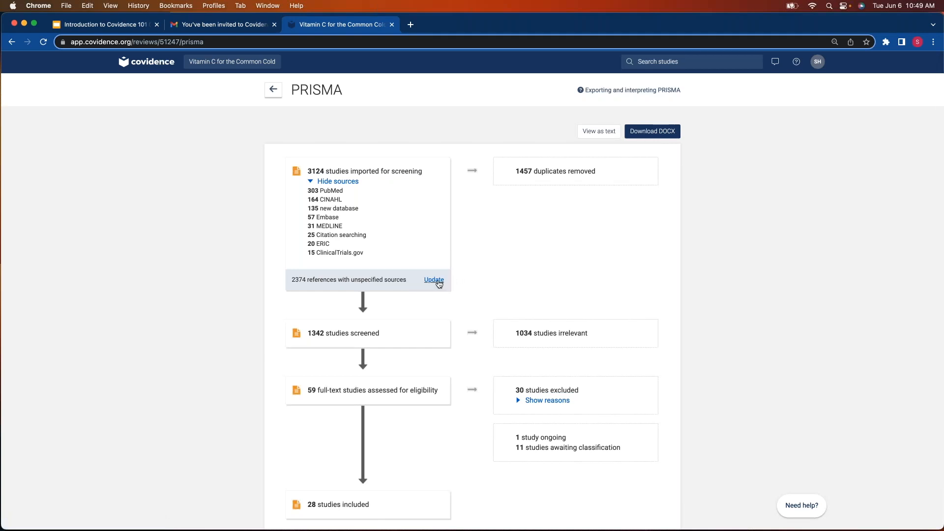
{"action": "scroll", "coordinate": [371, 214], "scroll_direction": "down", "scroll_amount": 1}
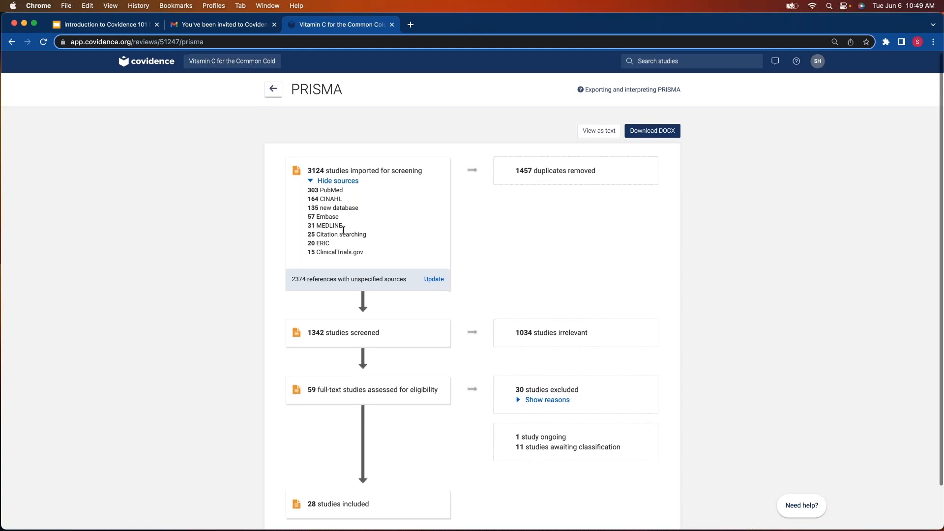
{"action": "scroll", "coordinate": [501, 251], "scroll_direction": "down", "scroll_amount": 3}
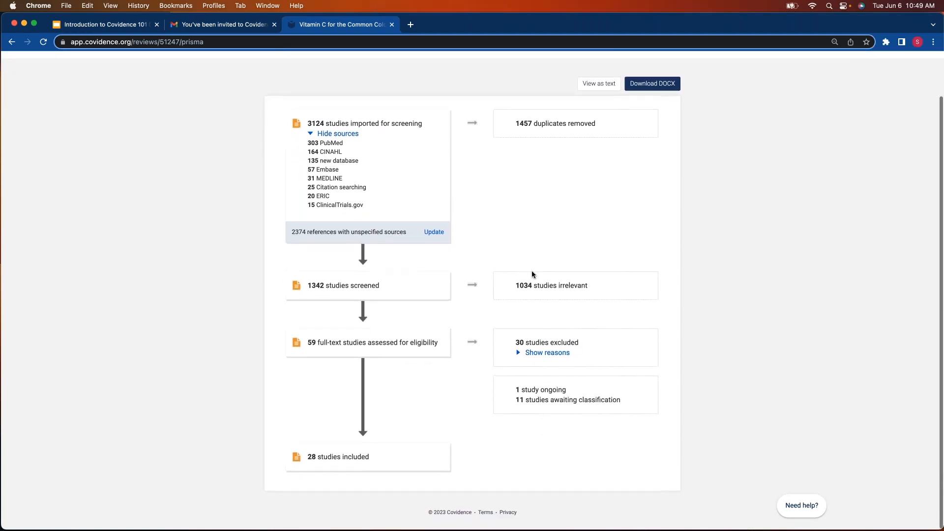
Show the reasons for the excluded full-text studies and examine the expanded PRISMA diagram
{"action": "left_click", "coordinate": [553, 353]}
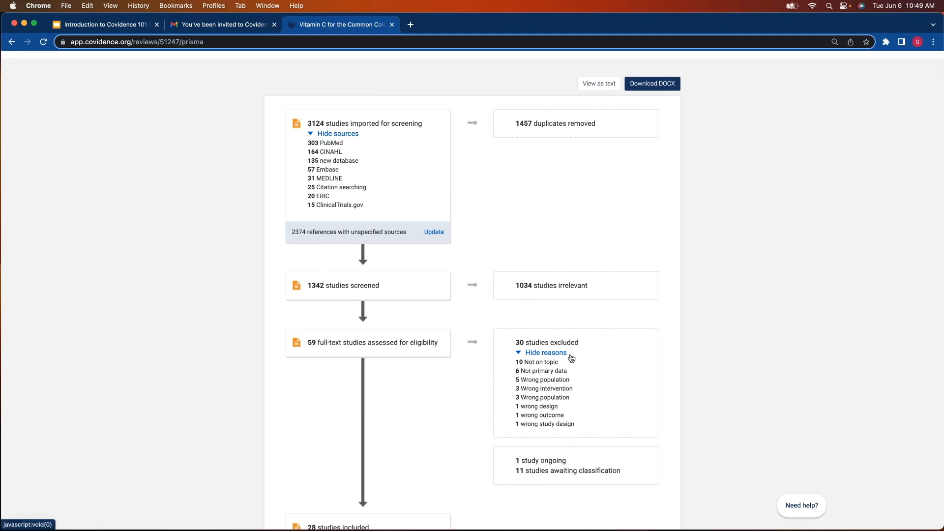
{"action": "scroll", "coordinate": [569, 293], "scroll_direction": "up", "scroll_amount": 2}
{"action": "scroll", "coordinate": [568, 293], "scroll_direction": "down", "scroll_amount": 5}
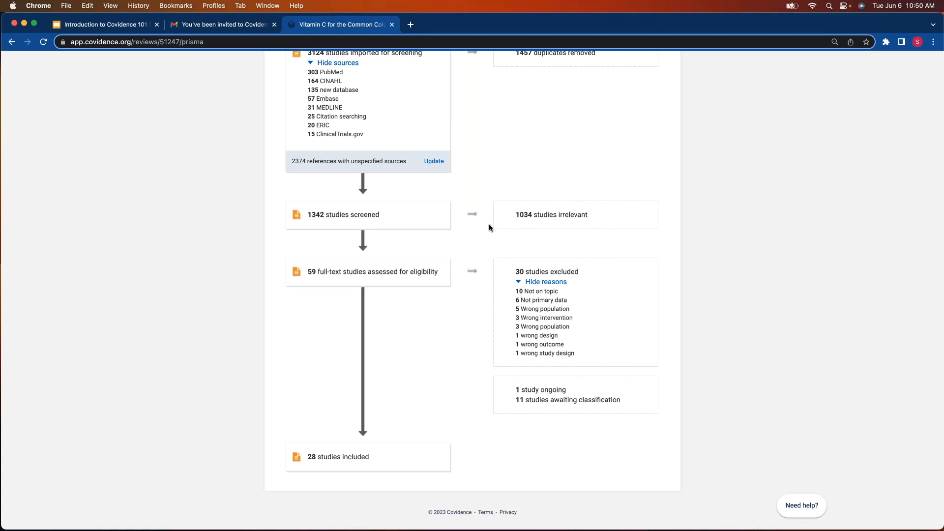
{"action": "scroll", "coordinate": [488, 227], "scroll_direction": "up", "scroll_amount": 5}
View the PRISMA data as text down to the included studies, and close the text view
{"action": "left_click", "coordinate": [593, 135]}
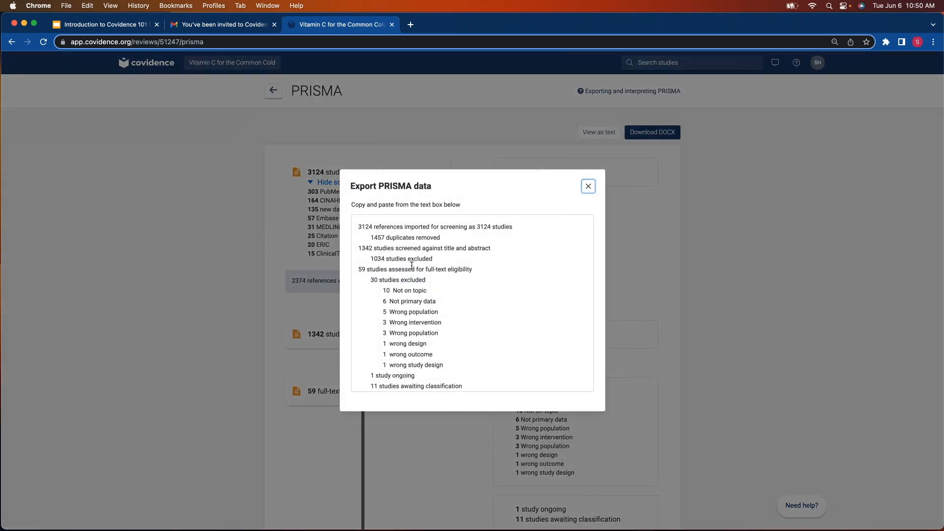
{"action": "scroll", "coordinate": [413, 267], "scroll_direction": "down", "scroll_amount": 2}
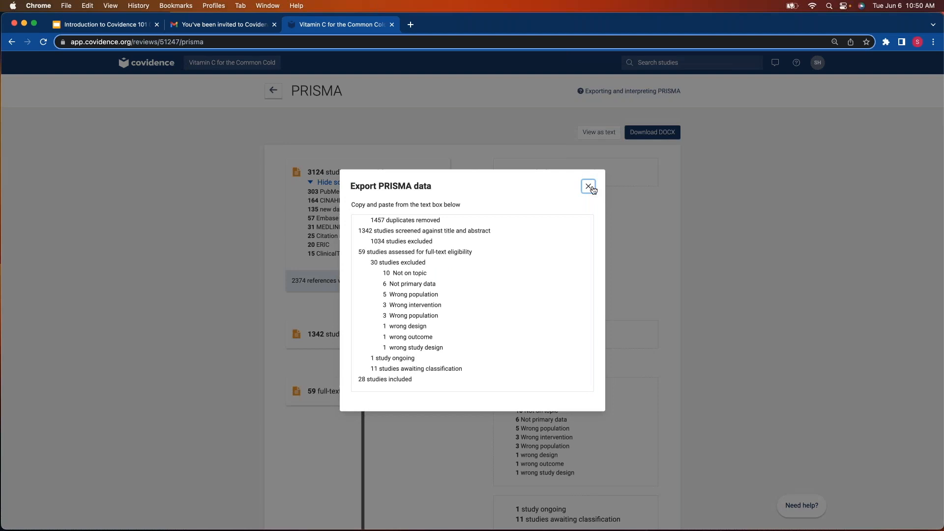
{"action": "left_click", "coordinate": [588, 187]}
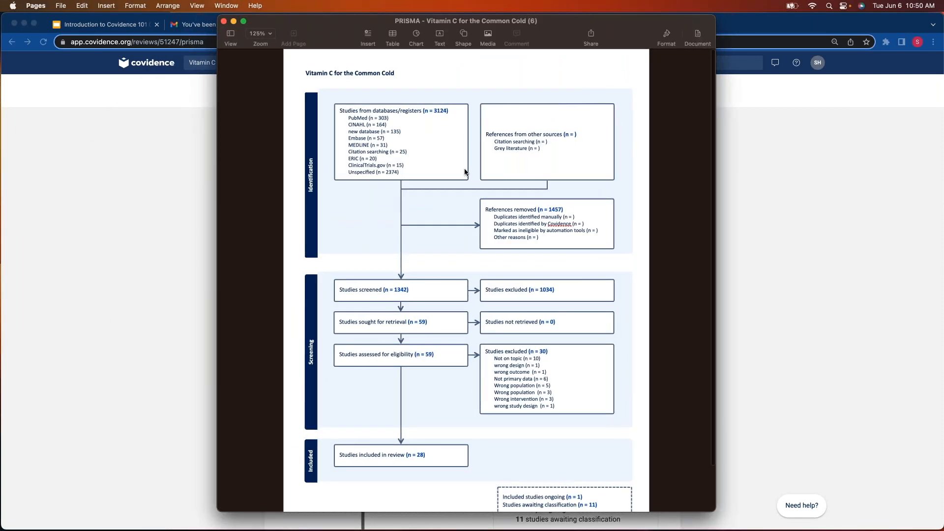
Examine the database sources and removed references boxes in the downloaded PRISMA document in Pages, and return to Covidence's review summary
{"action": "left_click", "coordinate": [381, 147]}
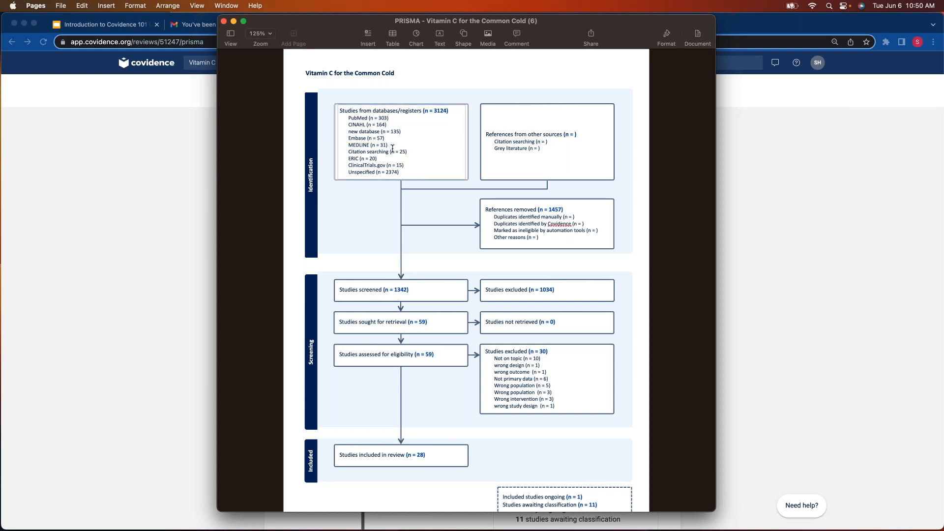
{"action": "left_click", "coordinate": [532, 235]}
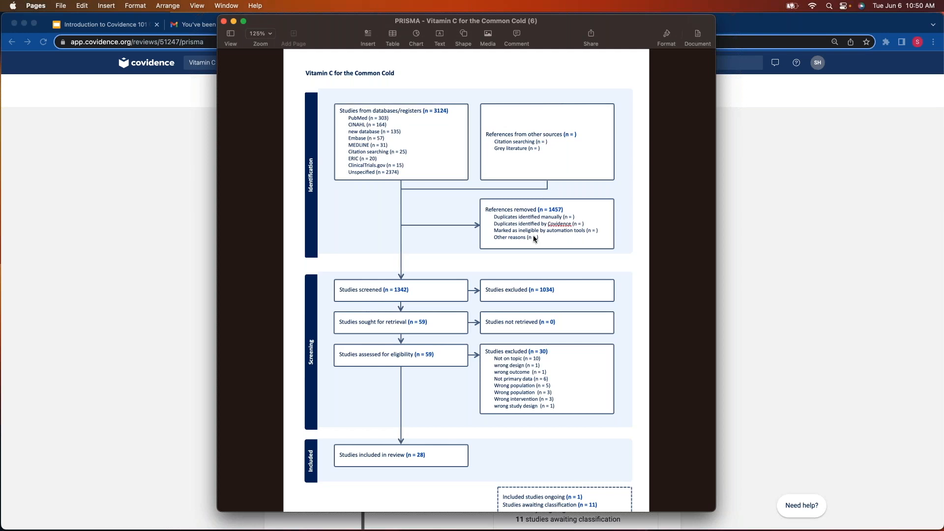
{"action": "left_click", "coordinate": [540, 237]}
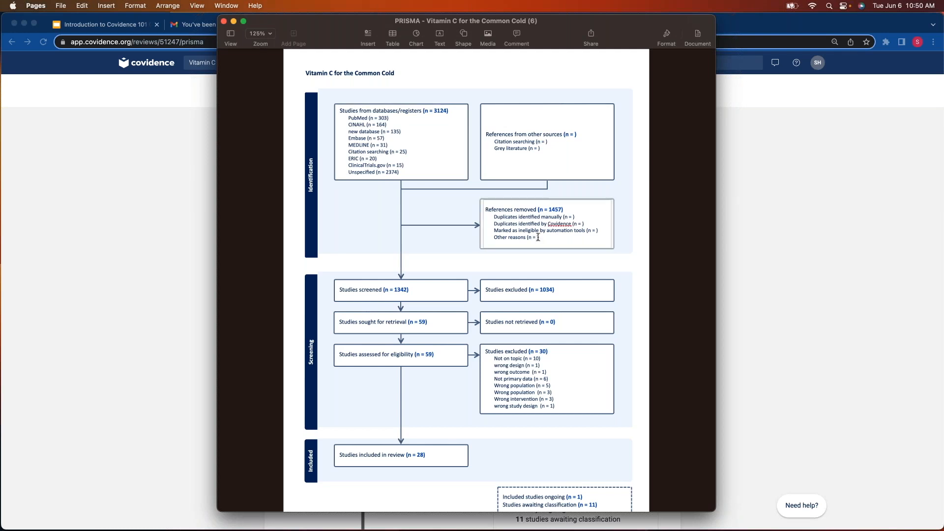
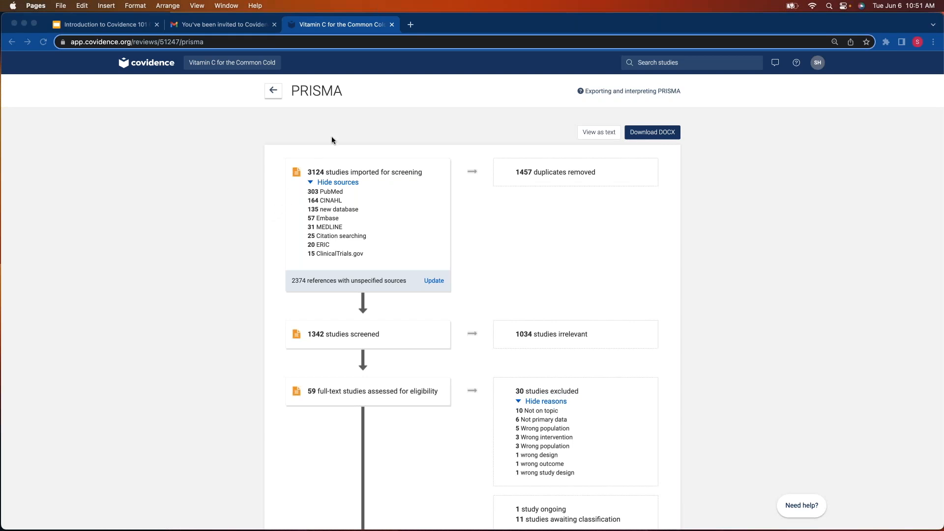
{"action": "left_click", "coordinate": [270, 91]}
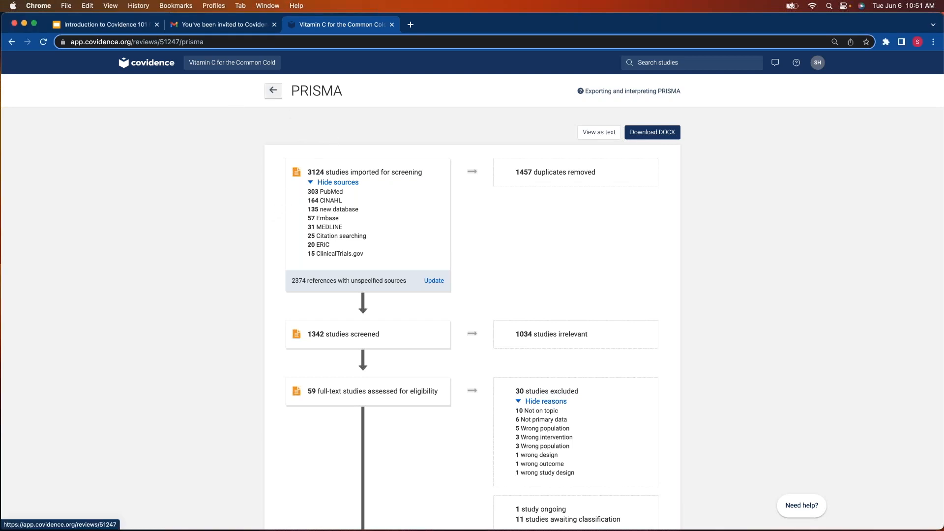
{"action": "left_click", "coordinate": [275, 93]}
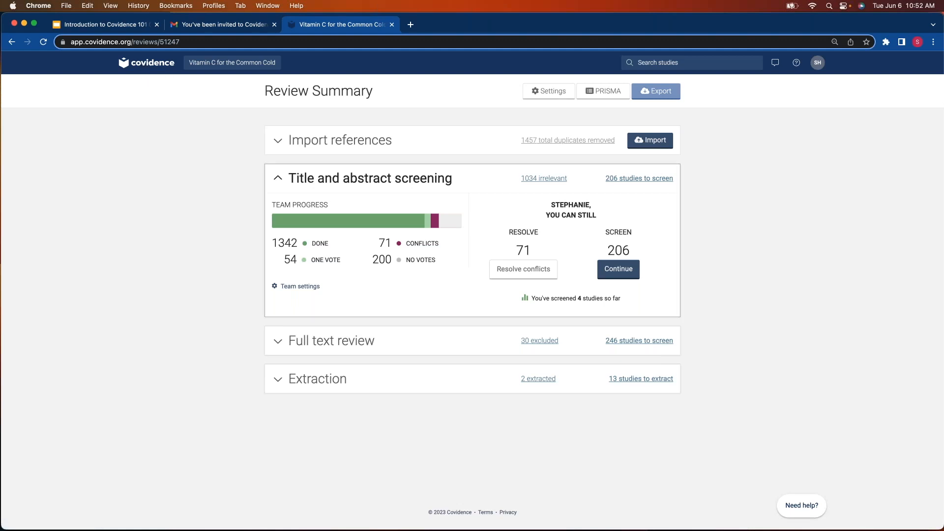
Expand the full text review section and open its list of studies still to screen, down to the Krstic 2010 study
{"action": "left_click", "coordinate": [336, 345]}
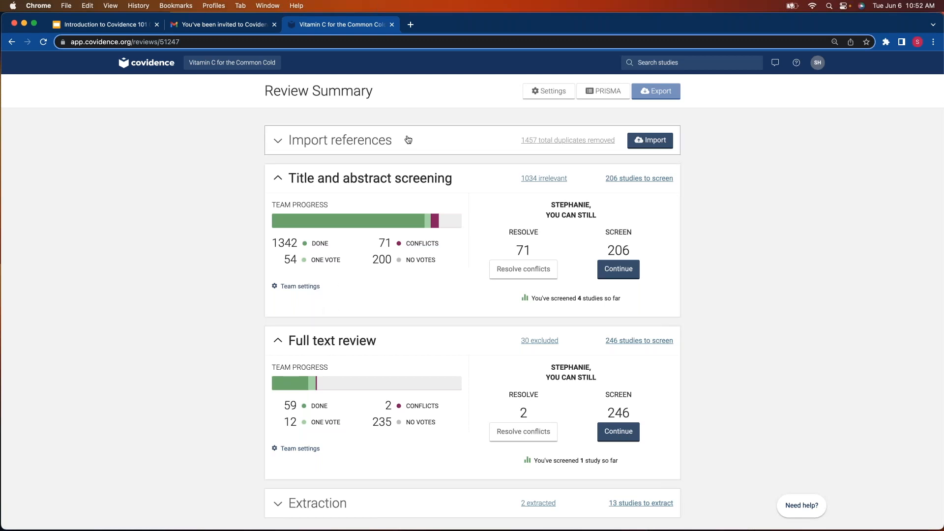
{"action": "left_click", "coordinate": [635, 433]}
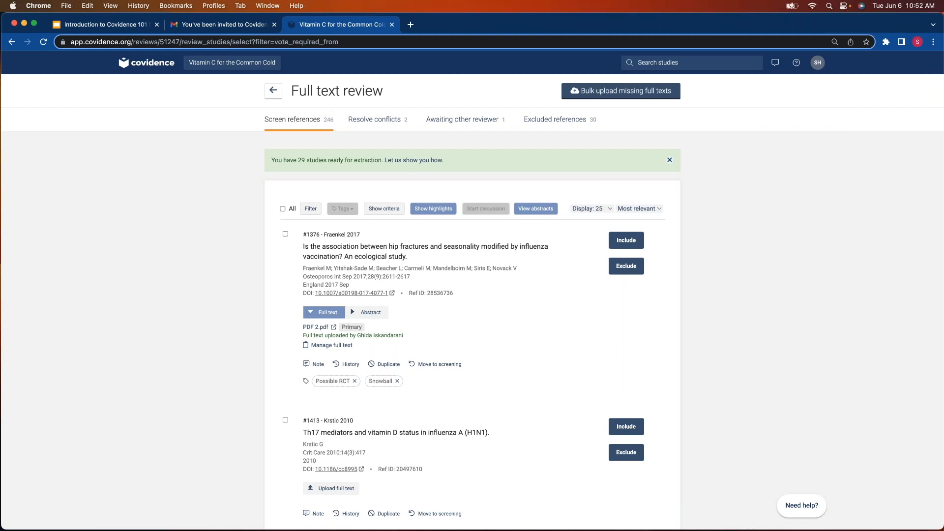
{"action": "scroll", "coordinate": [481, 379], "scroll_direction": "down", "scroll_amount": 5}
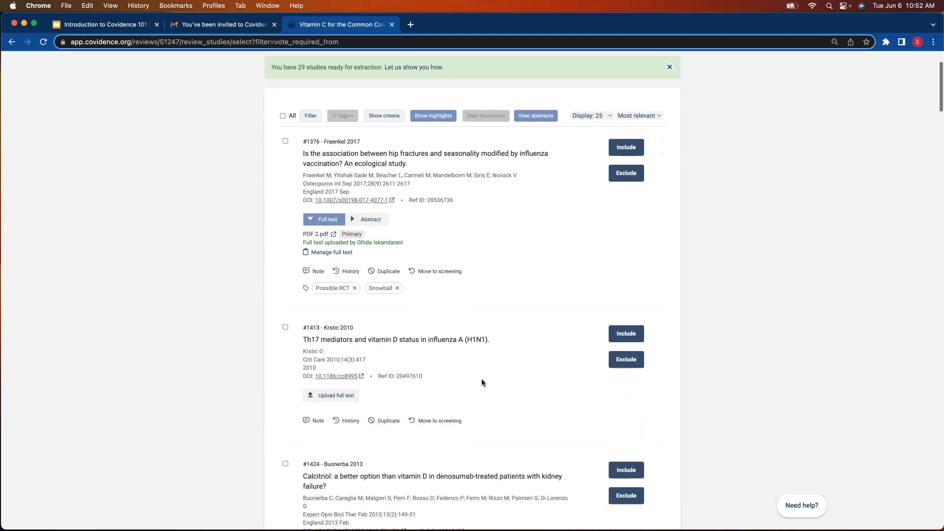
Upload An_update_on_the_association_o.PDF from the Downloads folder as the full text of the Krstic 2010 study
{"action": "left_click", "coordinate": [331, 378]}
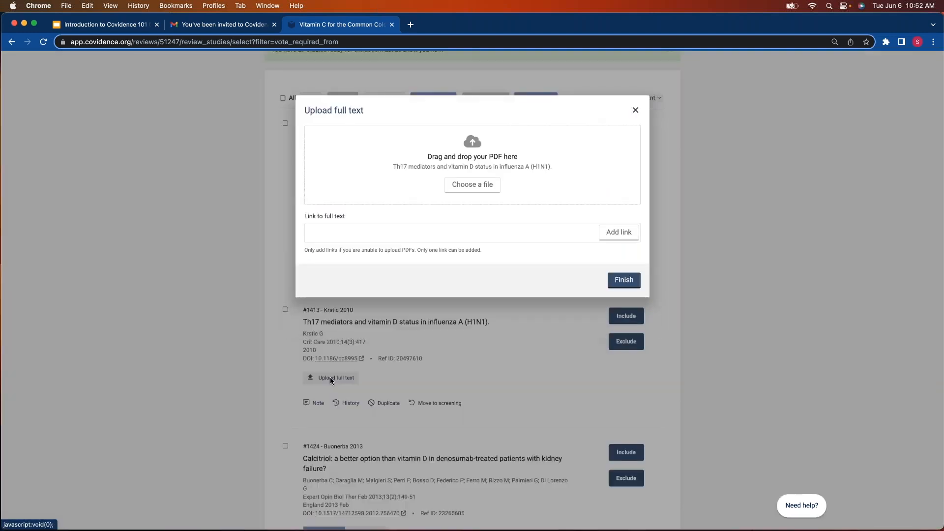
{"action": "left_click", "coordinate": [455, 189]}
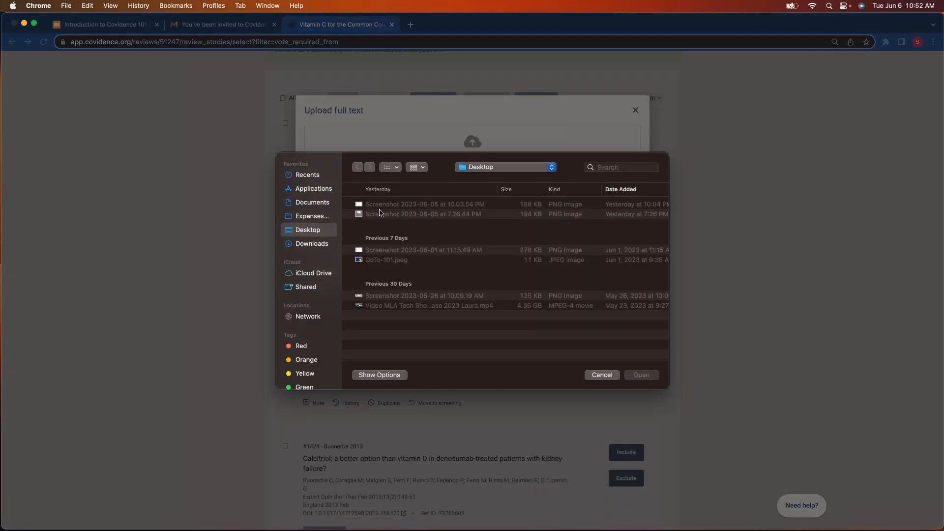
{"action": "left_click", "coordinate": [316, 245]}
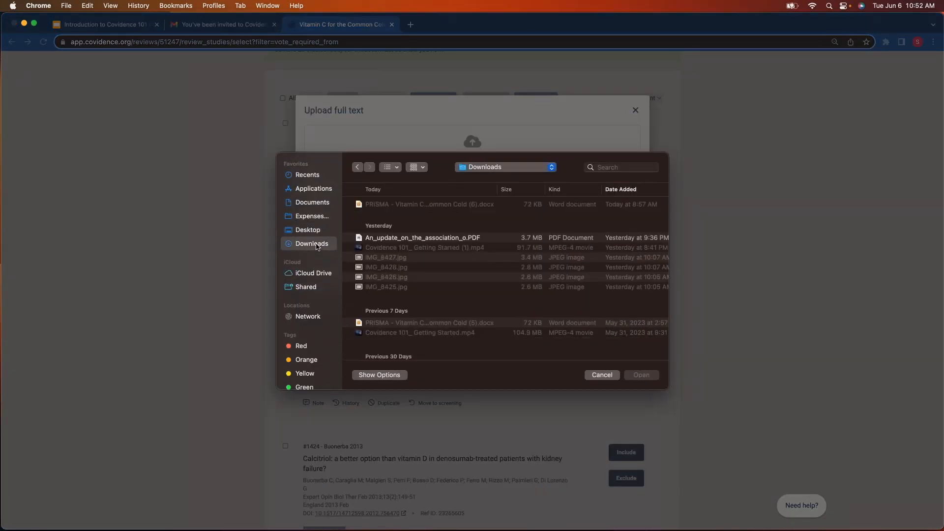
{"action": "left_click", "coordinate": [396, 239]}
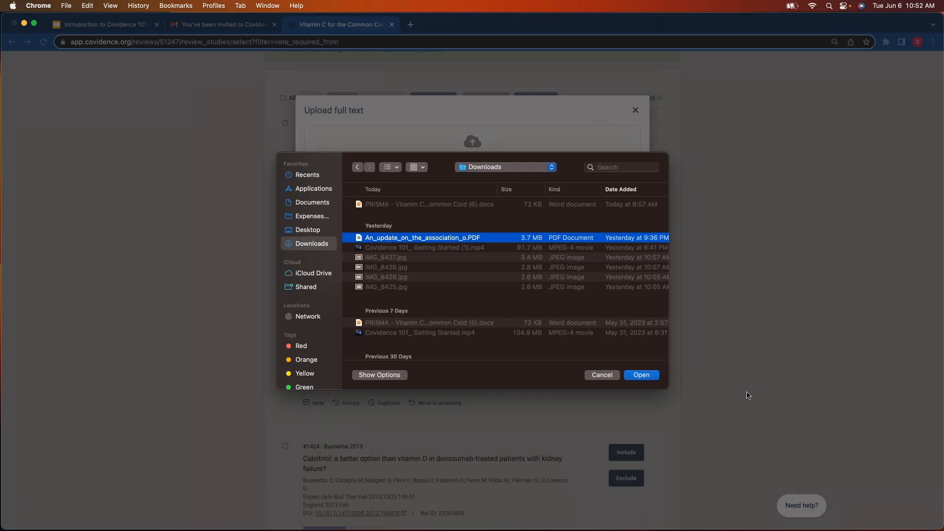
{"action": "left_click", "coordinate": [641, 375]}
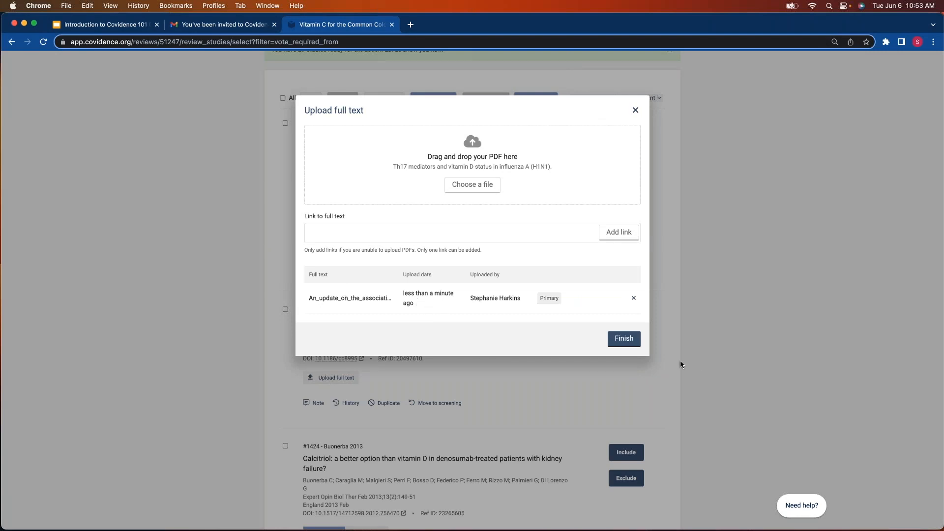
{"action": "left_click", "coordinate": [624, 339]}
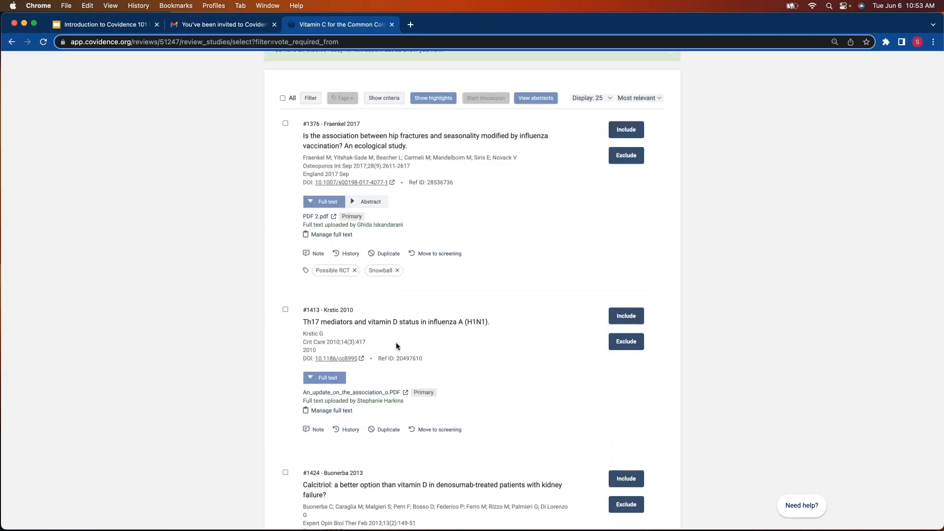
View the first page of the uploaded An_update_on_the_association_o.PDF, and return to the full text review list
{"action": "left_click", "coordinate": [353, 393]}
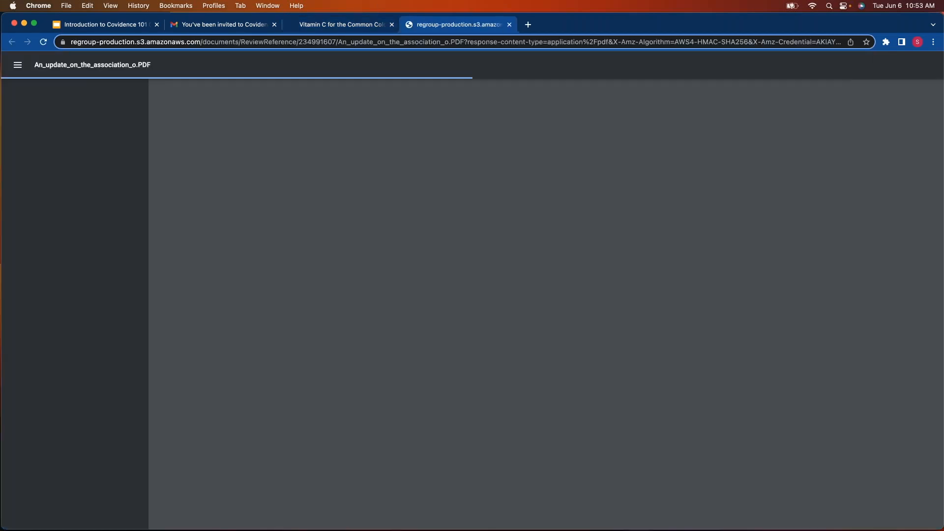
{"action": "scroll", "coordinate": [399, 381], "scroll_direction": "down", "scroll_amount": 5}
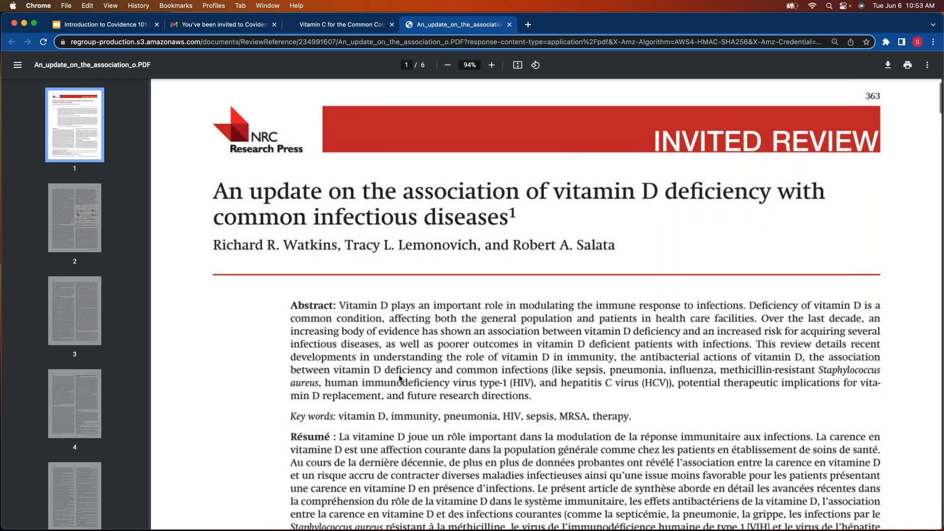
{"action": "scroll", "coordinate": [398, 378], "scroll_direction": "up", "scroll_amount": 5}
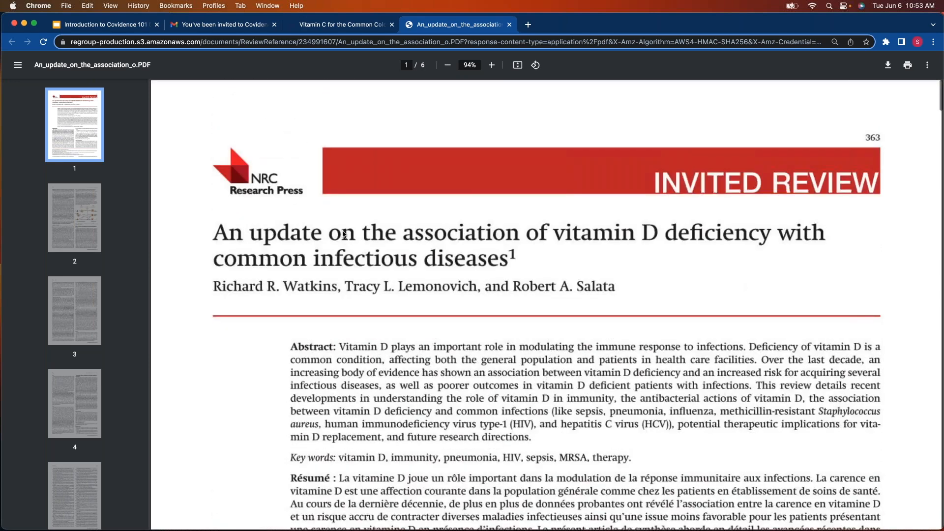
{"action": "left_click", "coordinate": [364, 28]}
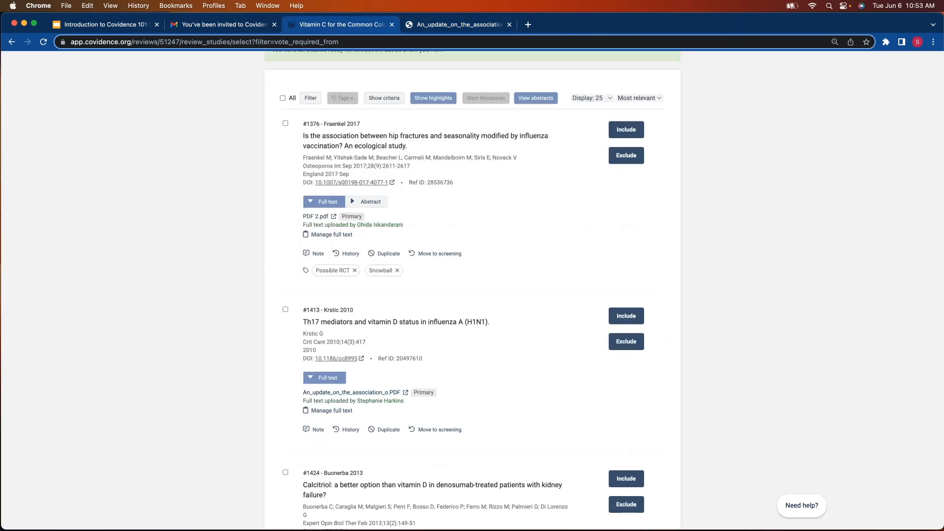
View the full text management options for the Krstic 2010 study, finish without changes, and look over the screening list
{"action": "left_click", "coordinate": [332, 411]}
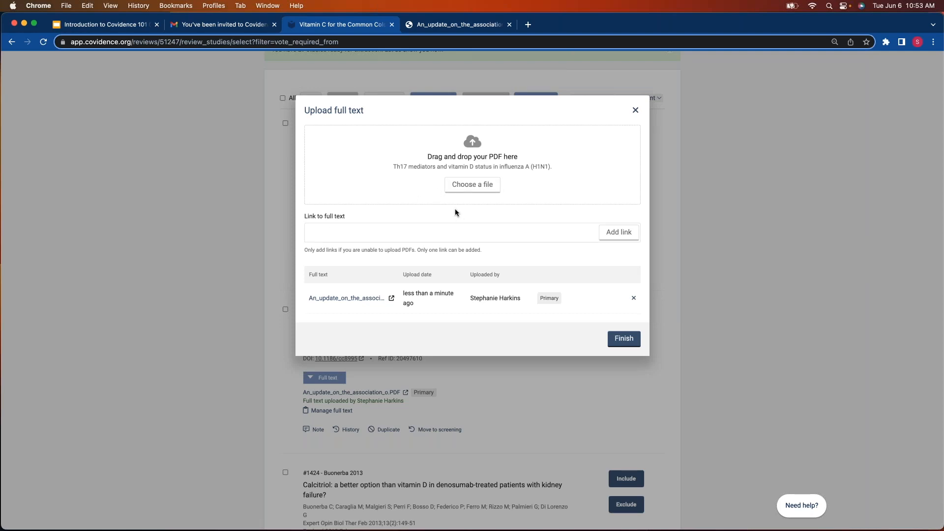
{"action": "left_click", "coordinate": [624, 340]}
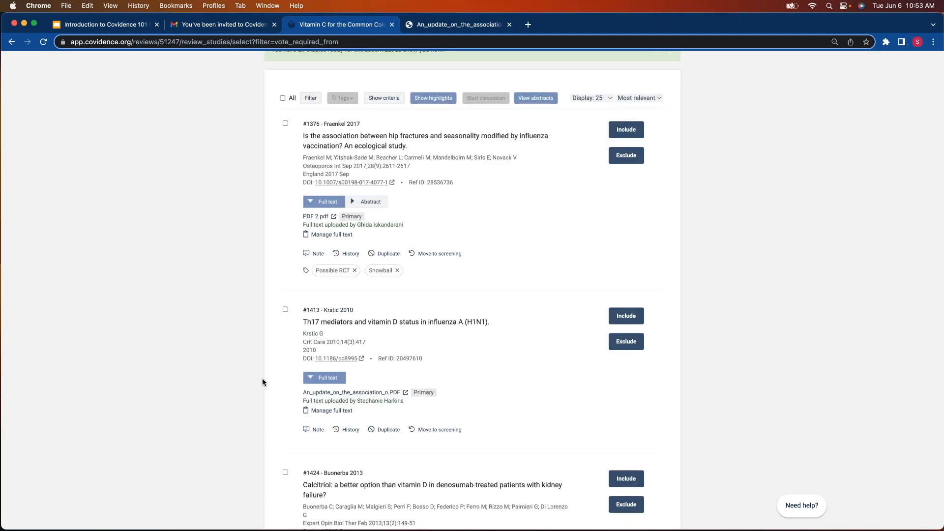
{"action": "scroll", "coordinate": [261, 381], "scroll_direction": "down", "scroll_amount": 2}
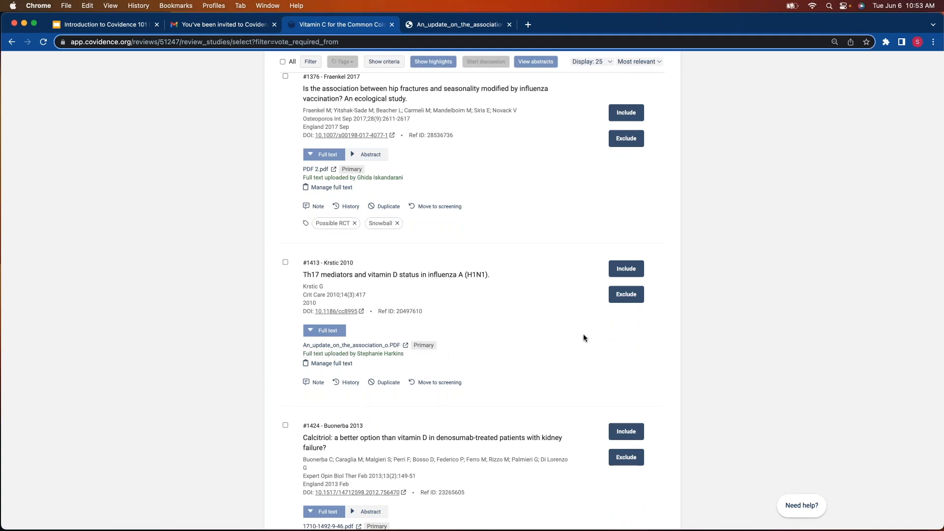
{"action": "scroll", "coordinate": [535, 323], "scroll_direction": "up", "scroll_amount": 1}
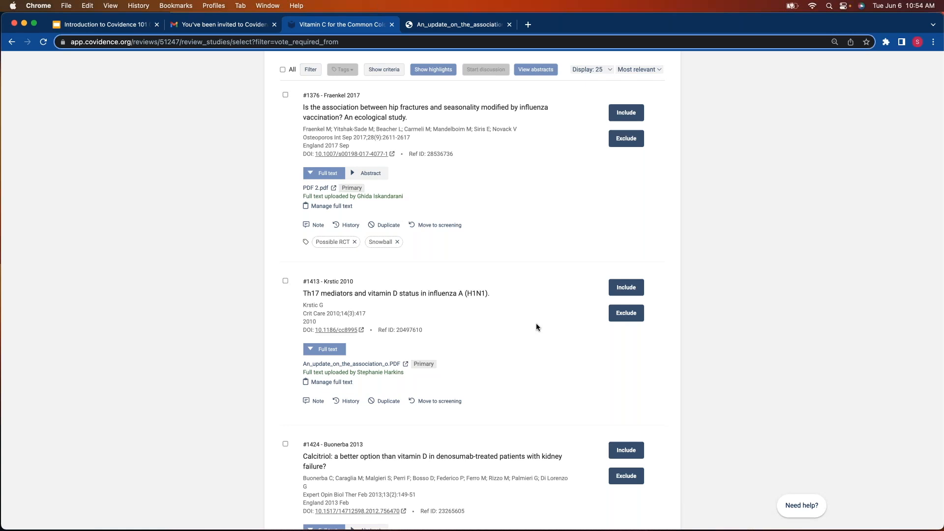
{"action": "scroll", "coordinate": [538, 318], "scroll_direction": "up", "scroll_amount": 5}
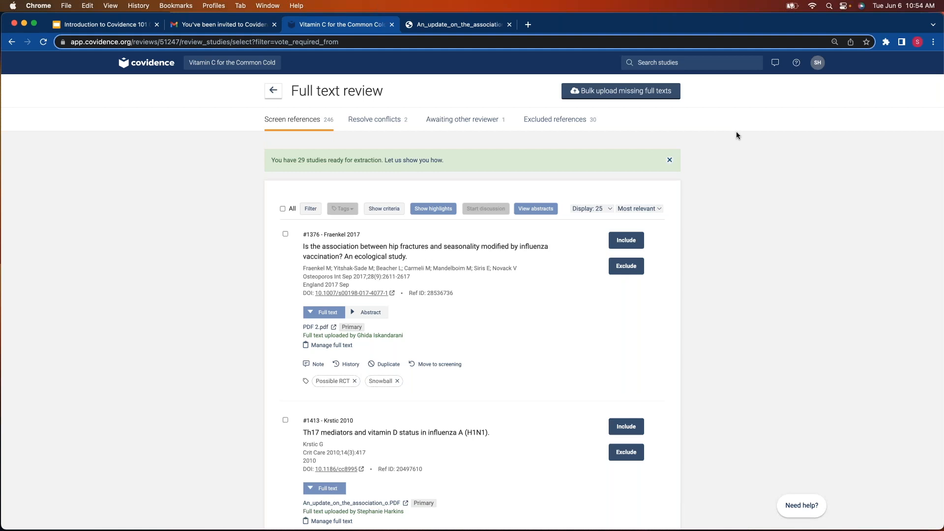
Close the opened PDF, view the bulk upload procedure for missing full texts, and return to the full text review
{"action": "left_click", "coordinate": [509, 25]}
{"action": "scroll", "coordinate": [526, 286], "scroll_direction": "down", "scroll_amount": 1}
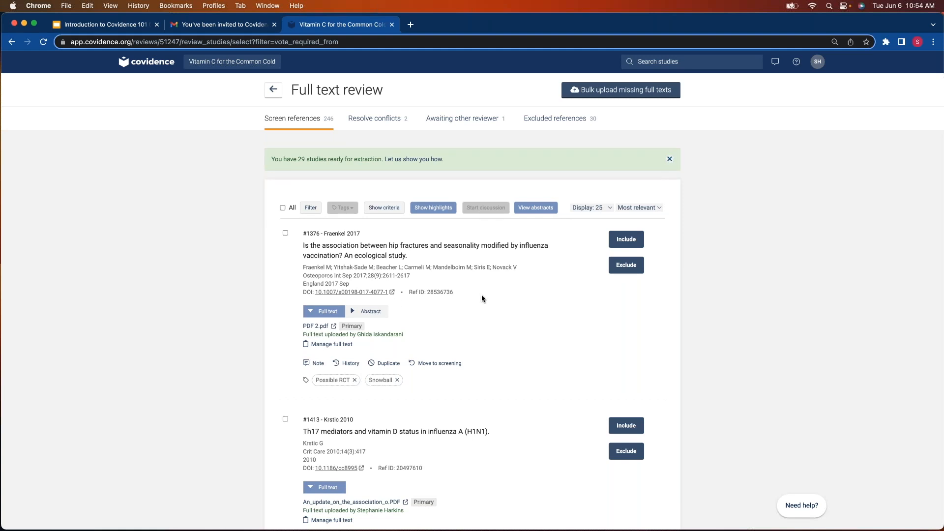
{"action": "left_click", "coordinate": [612, 92]}
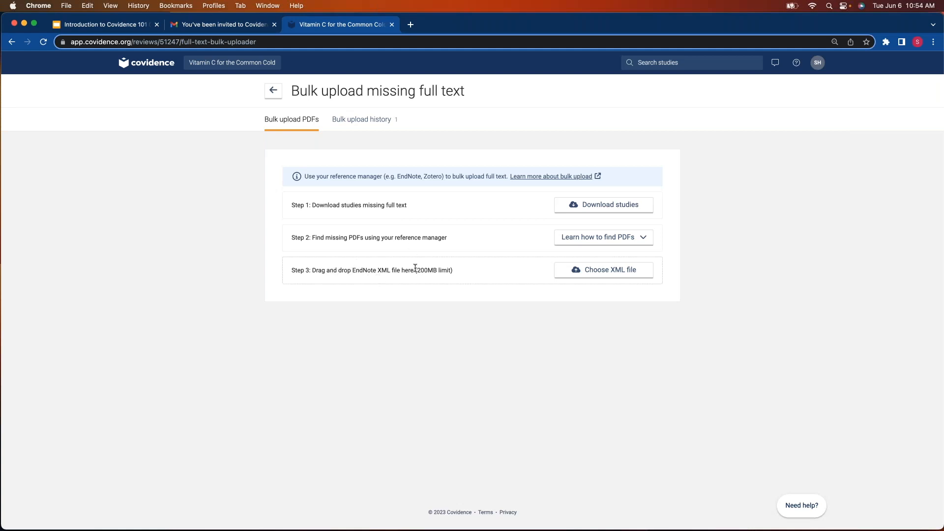
{"action": "left_click", "coordinate": [274, 91]}
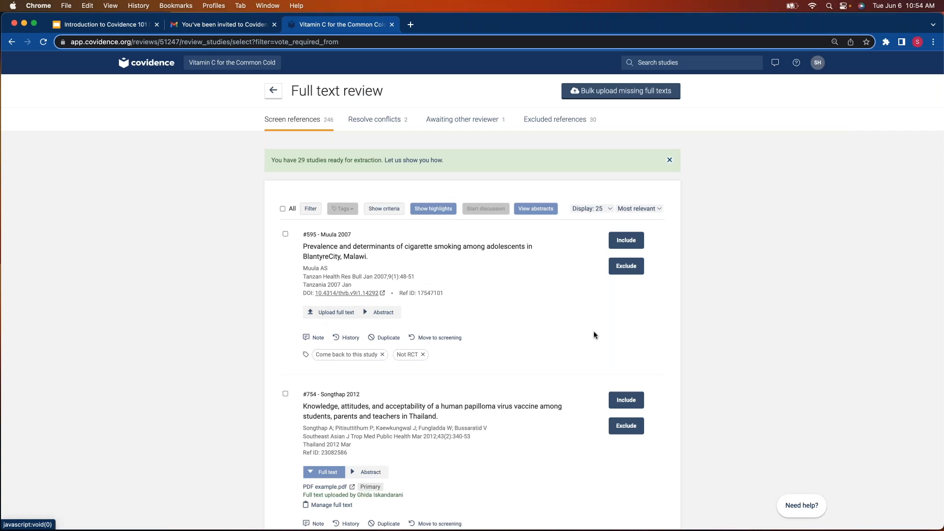
Look over the studies listed for full text screening, open the review's discussions, and return to the full text review
{"action": "scroll", "coordinate": [745, 336], "scroll_direction": "down", "scroll_amount": 1}
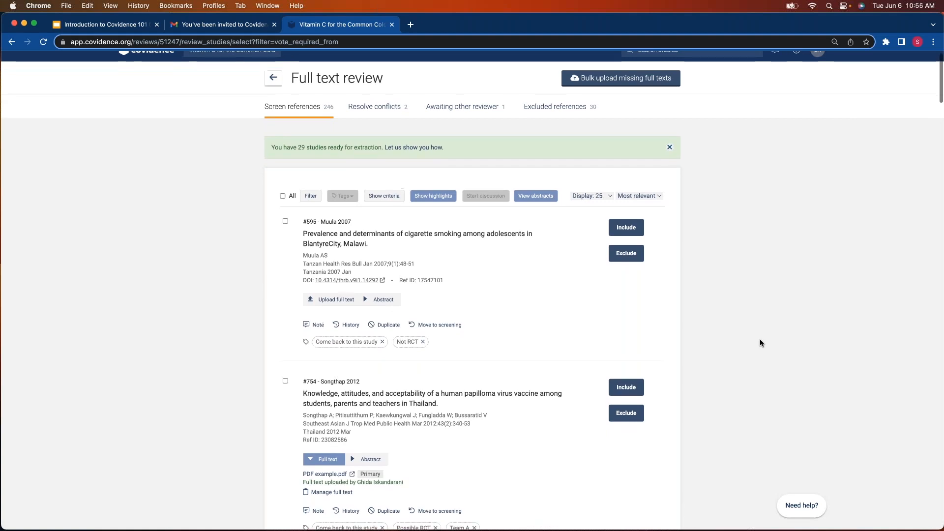
{"action": "scroll", "coordinate": [760, 338], "scroll_direction": "up", "scroll_amount": 1}
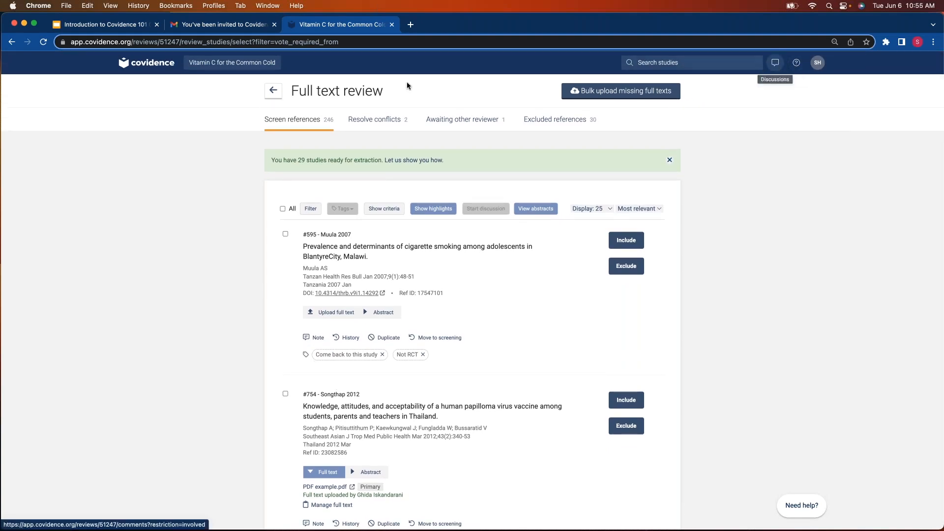
{"action": "left_click", "coordinate": [775, 62]}
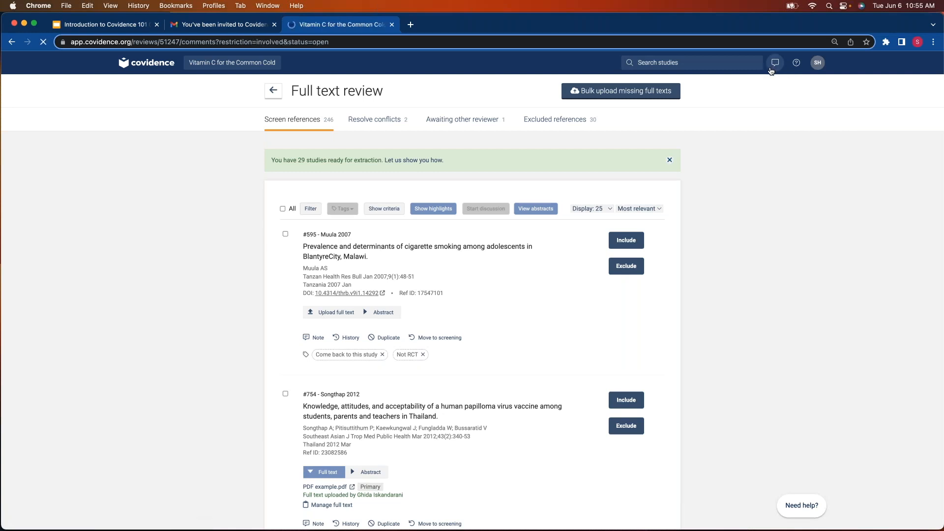
{"action": "left_click", "coordinate": [273, 90]}
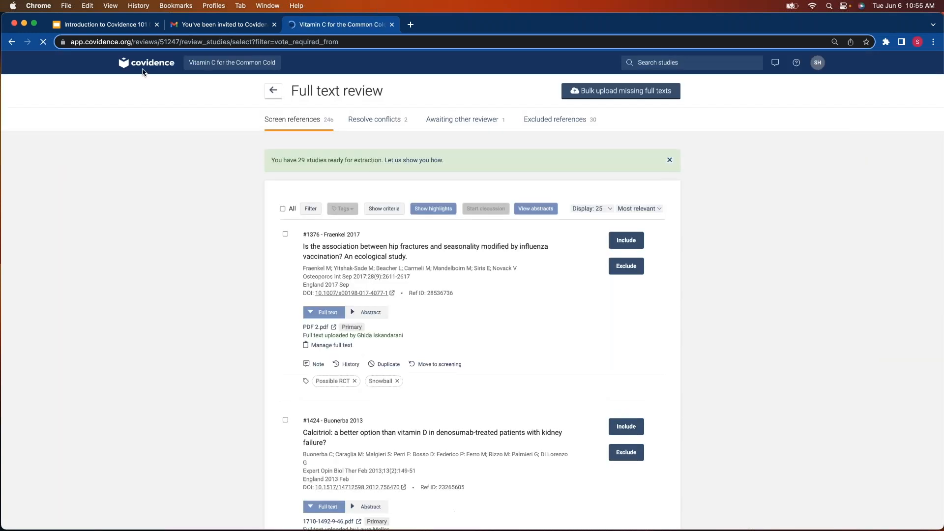
Return to the list of all reviews, and open the Covidence knowledge base to browse its article categories
{"action": "left_click", "coordinate": [155, 67]}
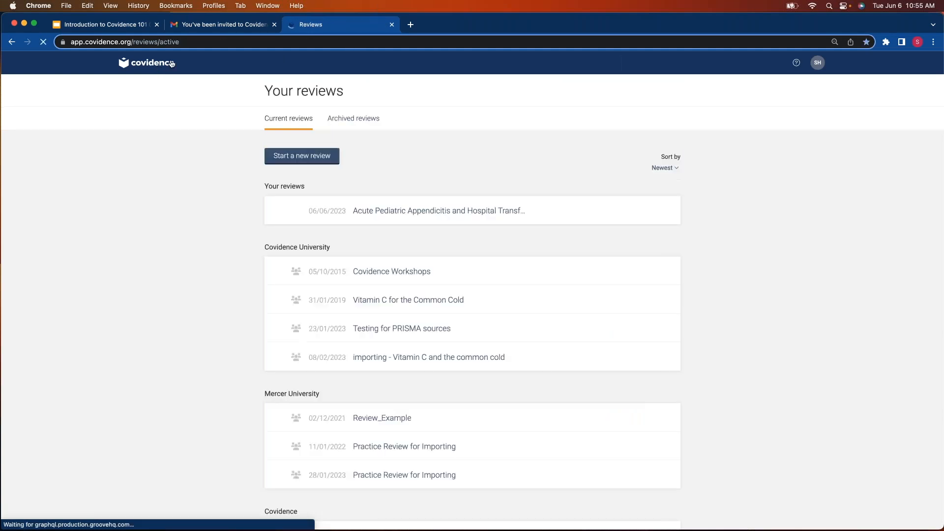
{"action": "left_click", "coordinate": [796, 62]}
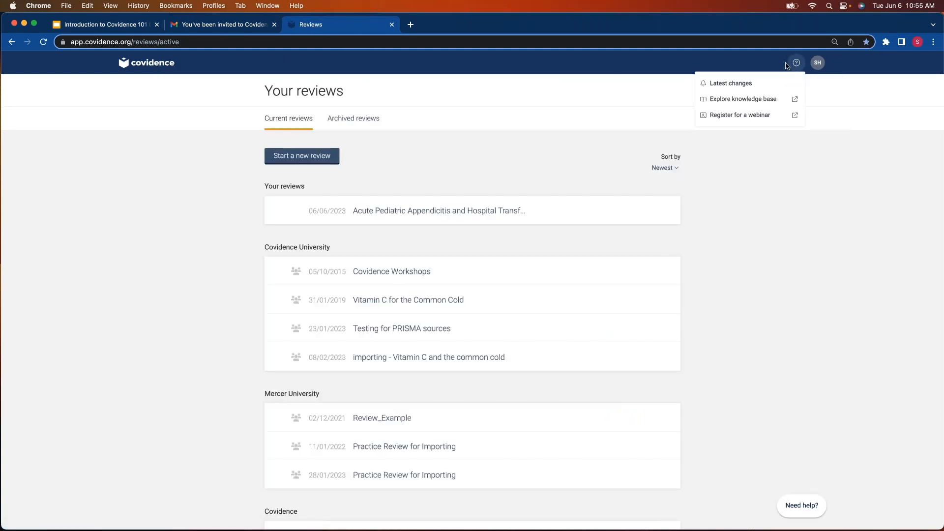
{"action": "left_click", "coordinate": [767, 100]}
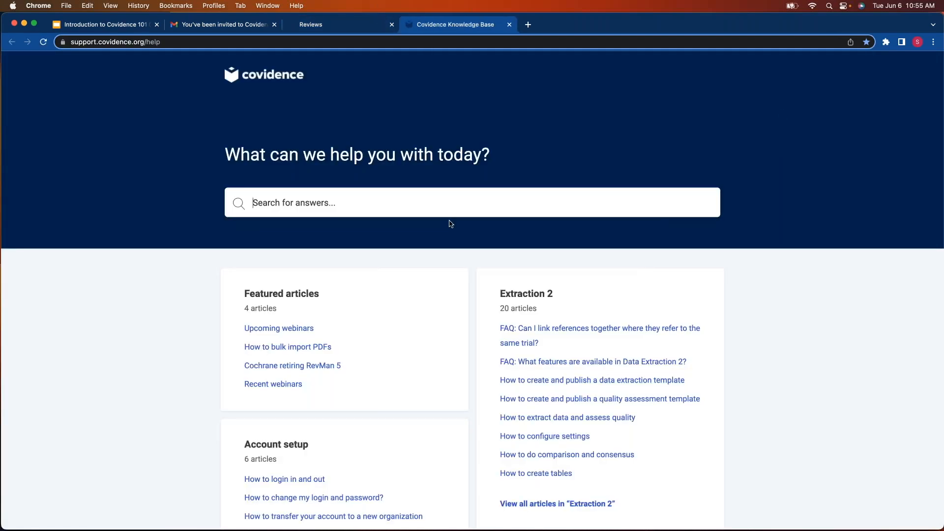
{"action": "scroll", "coordinate": [451, 223], "scroll_direction": "down", "scroll_amount": 6}
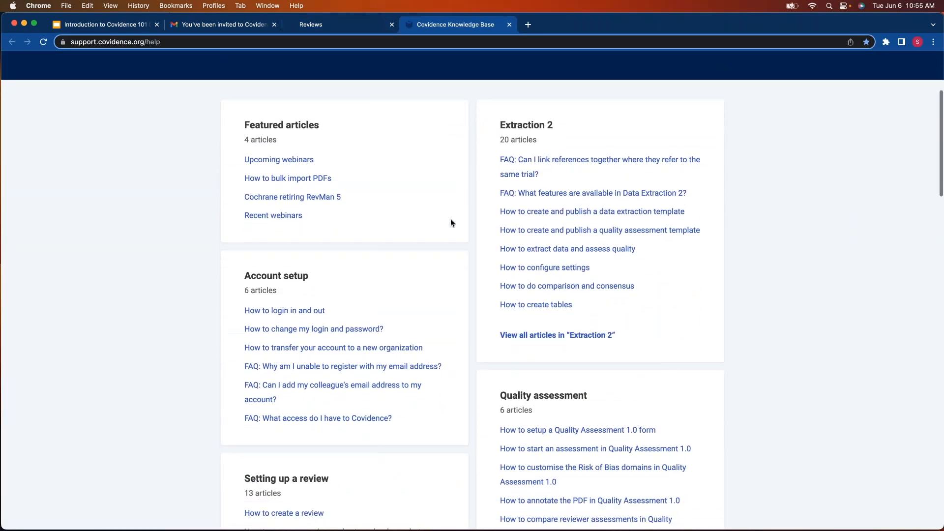
Look through the knowledge base's article groups, from account setup to data export, and return to its search field
{"action": "scroll", "coordinate": [454, 220], "scroll_direction": "down", "scroll_amount": 2}
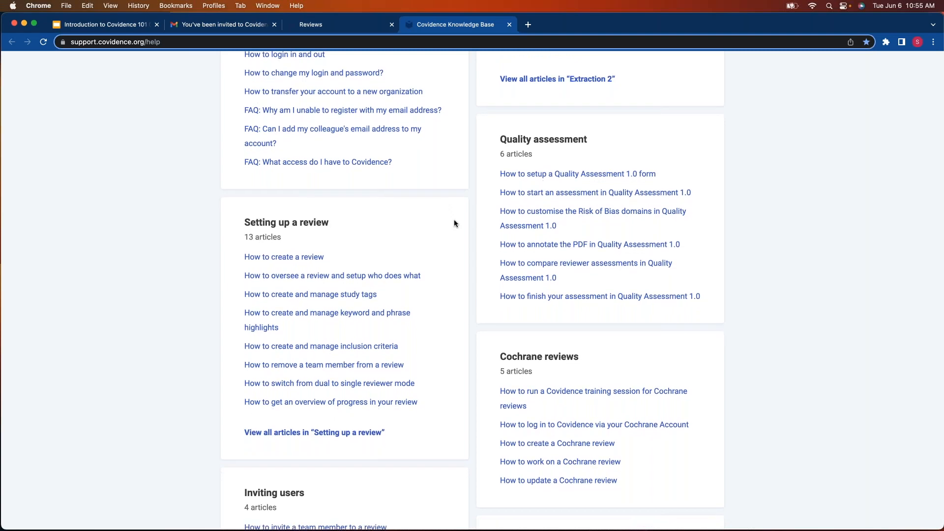
{"action": "scroll", "coordinate": [453, 220], "scroll_direction": "down", "scroll_amount": 3}
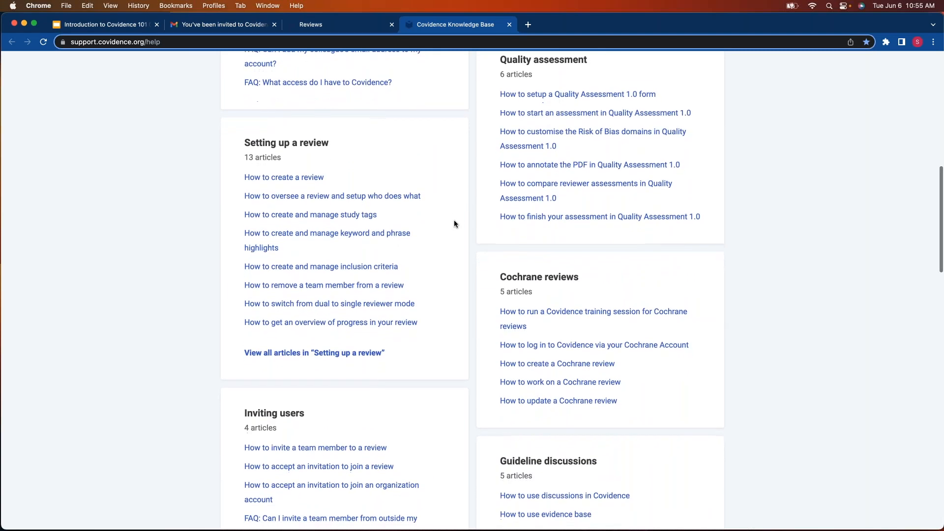
{"action": "scroll", "coordinate": [454, 222], "scroll_direction": "down", "scroll_amount": 7}
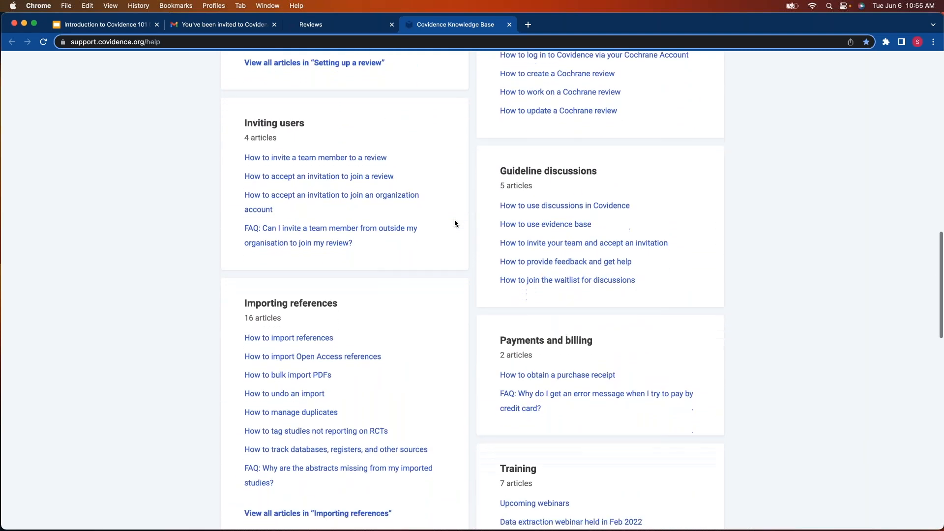
{"action": "scroll", "coordinate": [455, 223], "scroll_direction": "down", "scroll_amount": 3}
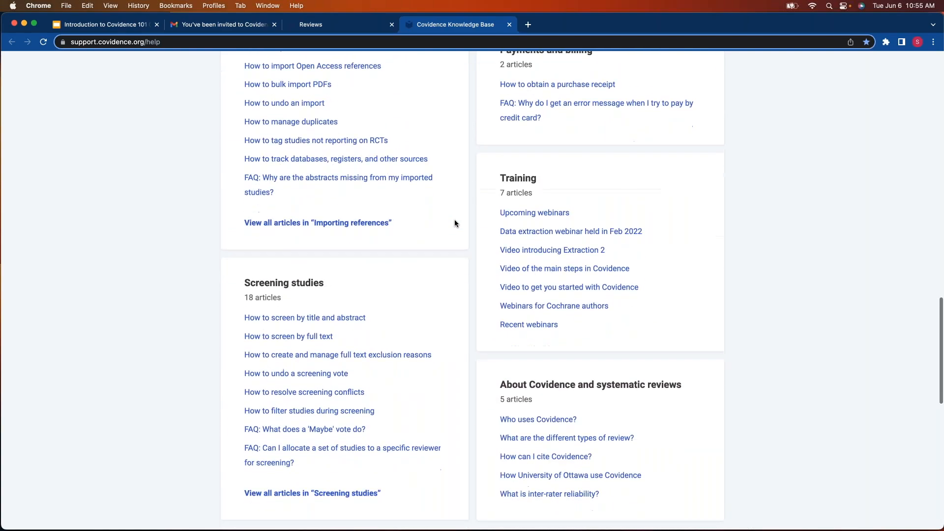
{"action": "scroll", "coordinate": [455, 223], "scroll_direction": "down", "scroll_amount": 9}
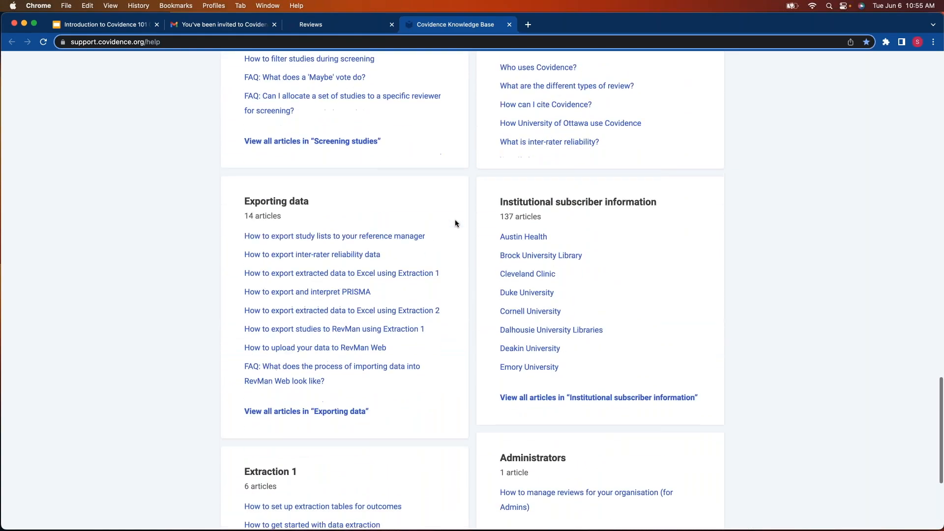
{"action": "scroll", "coordinate": [455, 223], "scroll_direction": "up", "scroll_amount": 11}
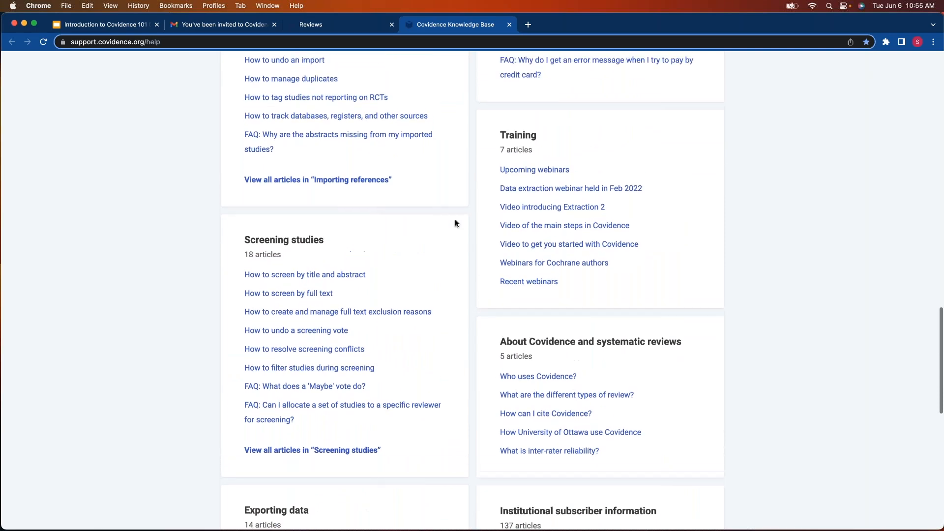
{"action": "scroll", "coordinate": [455, 222], "scroll_direction": "up", "scroll_amount": 12}
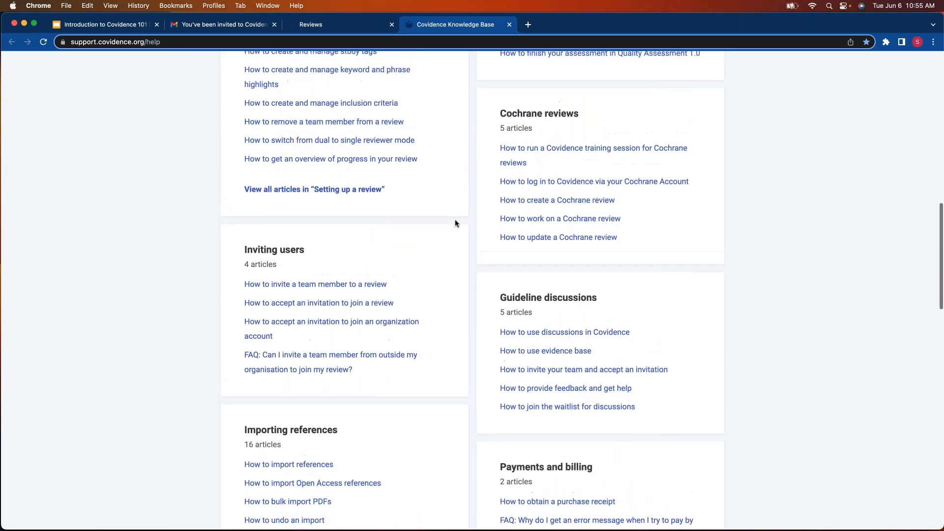
{"action": "scroll", "coordinate": [455, 222], "scroll_direction": "up", "scroll_amount": 6}
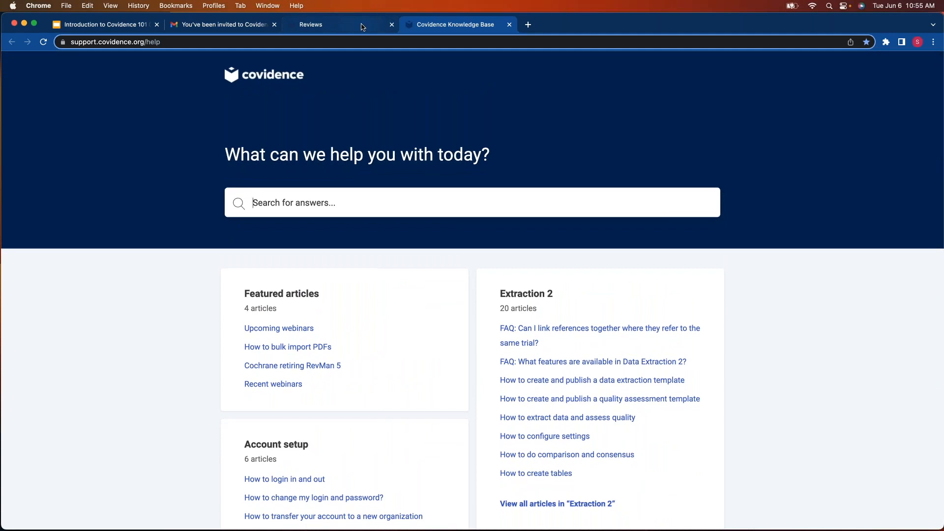
Go back to the reviews list, view Covidence's latest changes from the help options, and close them
{"action": "left_click", "coordinate": [362, 26]}
{"action": "left_click", "coordinate": [797, 65]}
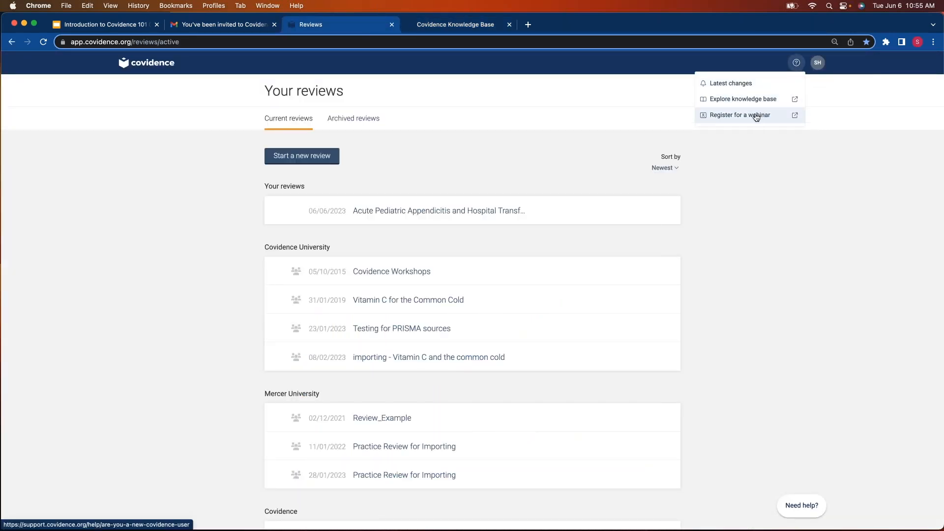
{"action": "left_click", "coordinate": [731, 84]}
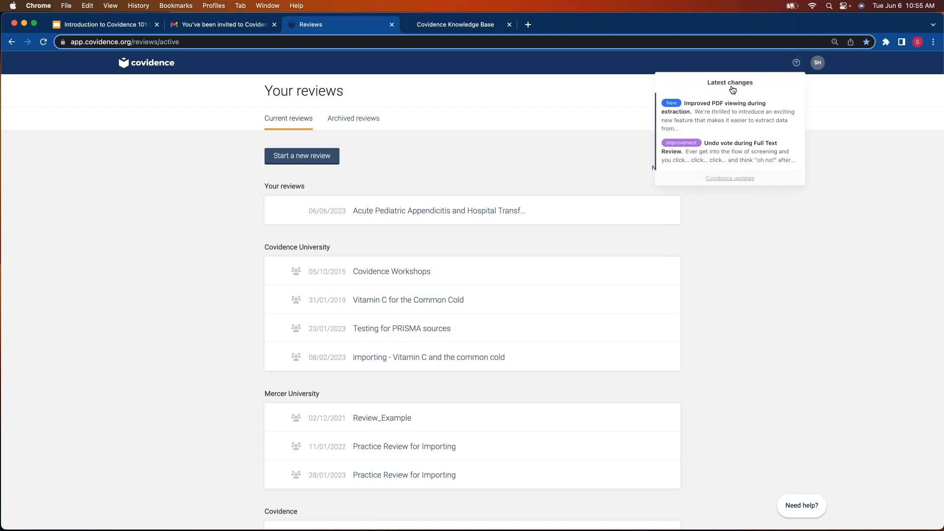
{"action": "scroll", "coordinate": [747, 121], "scroll_direction": "down", "scroll_amount": 1}
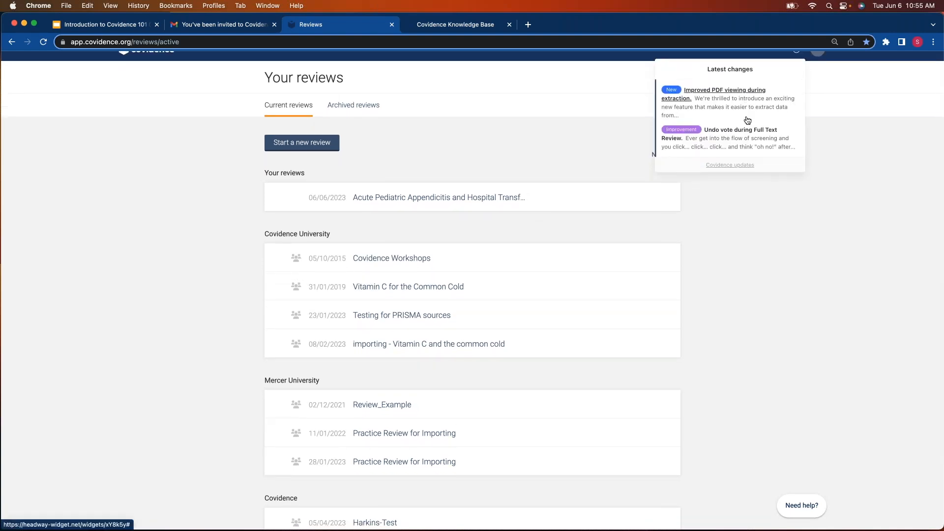
{"action": "scroll", "coordinate": [747, 120], "scroll_direction": "up", "scroll_amount": 1}
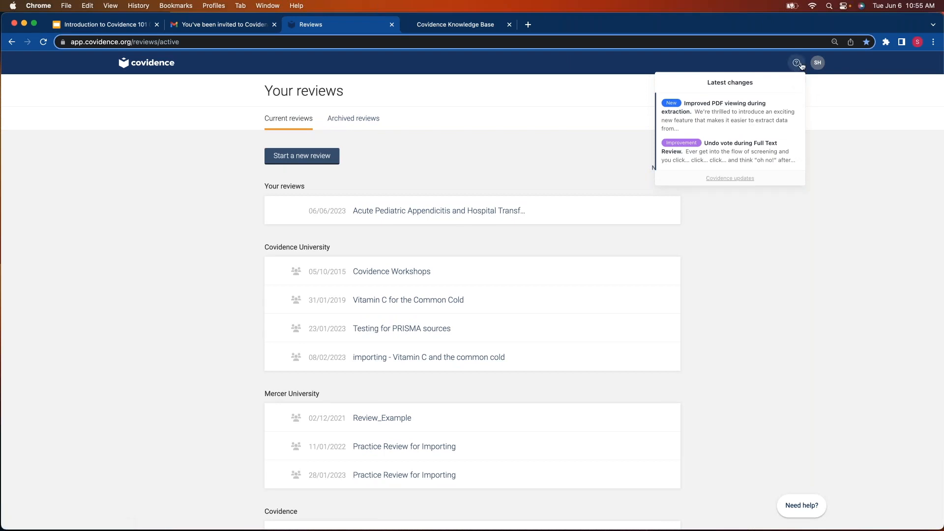
{"action": "left_click", "coordinate": [844, 101]}
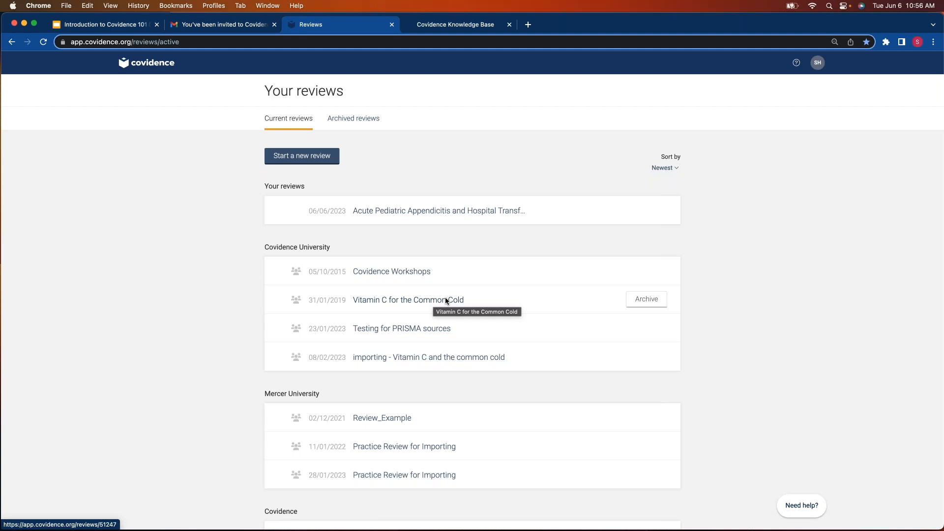
Open the import page of the "Vitamin C for the Common Cold" review and view the available import destinations without choosing one
{"action": "left_click", "coordinate": [428, 308]}
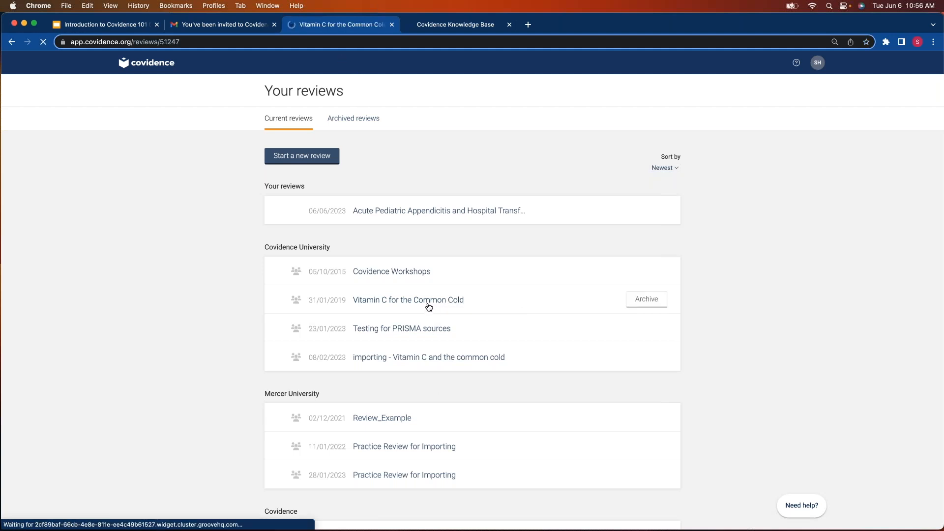
{"action": "left_click", "coordinate": [642, 142]}
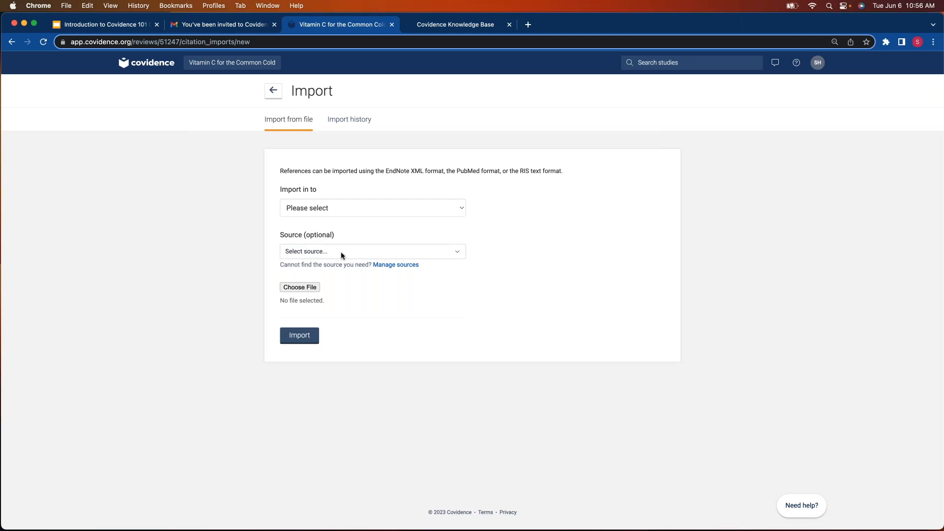
{"action": "left_click", "coordinate": [317, 210]}
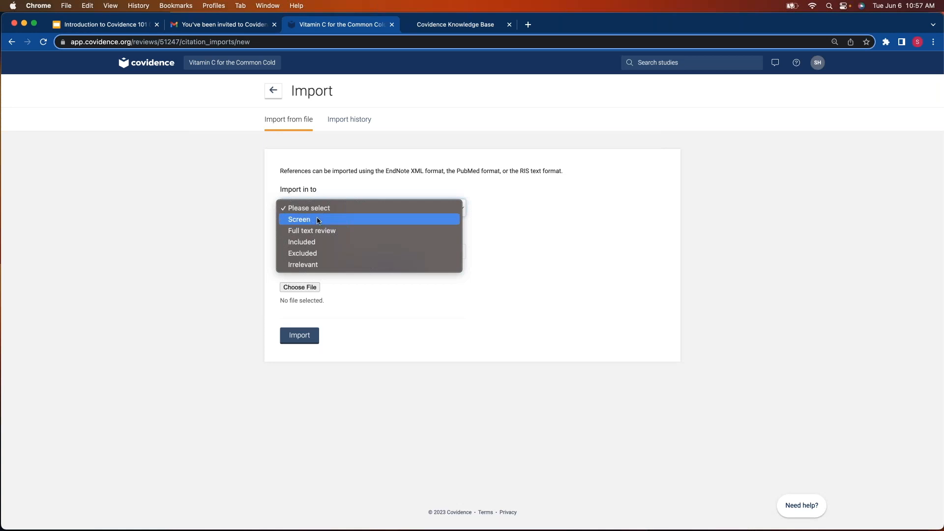
{"action": "left_click", "coordinate": [332, 185]}
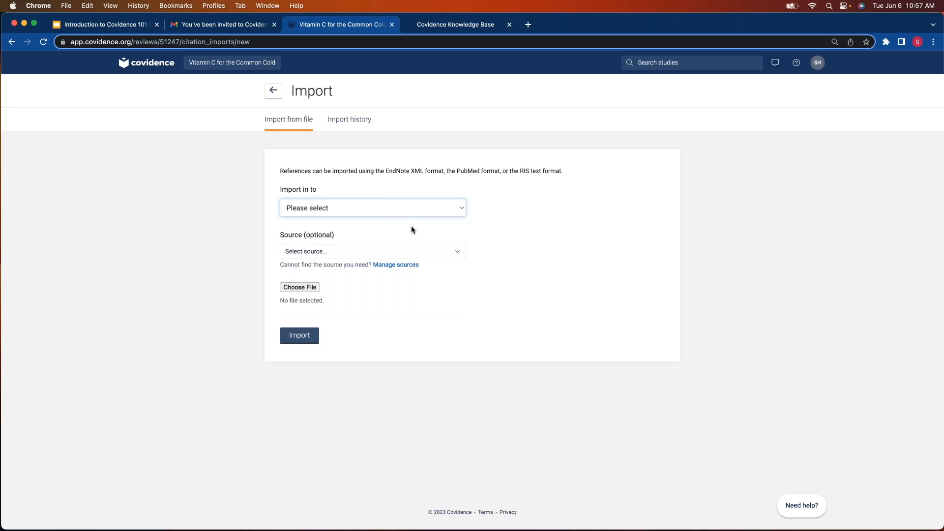
{"action": "left_click", "coordinate": [420, 210]}
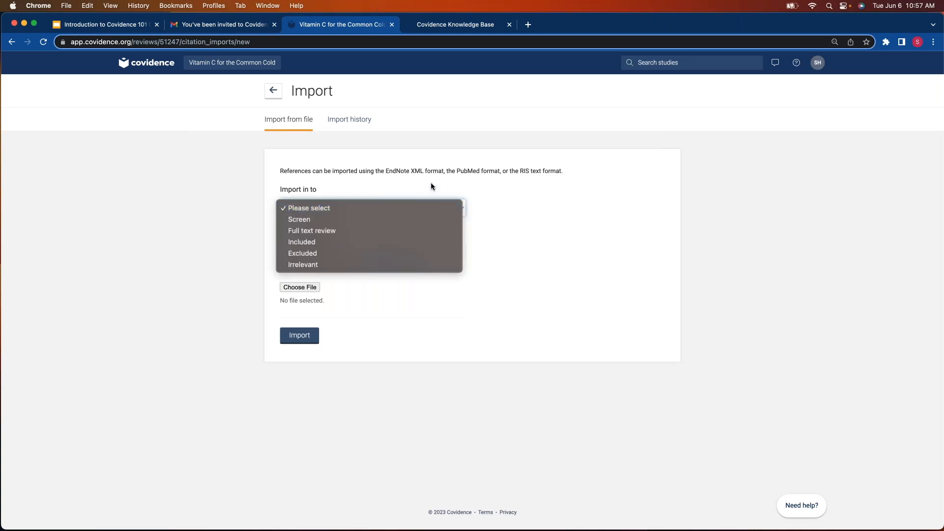
{"action": "left_click", "coordinate": [481, 181]}
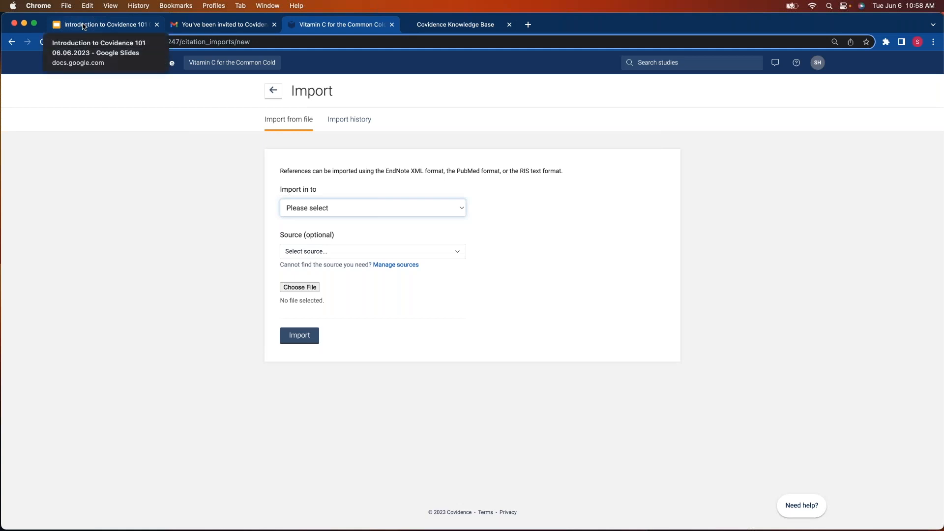
Close the invitation e-mail, switch to the "Introduction to Covidence 101" Google Slides deck, and present it from the "Questions?" slide
{"action": "left_click", "coordinate": [273, 24]}
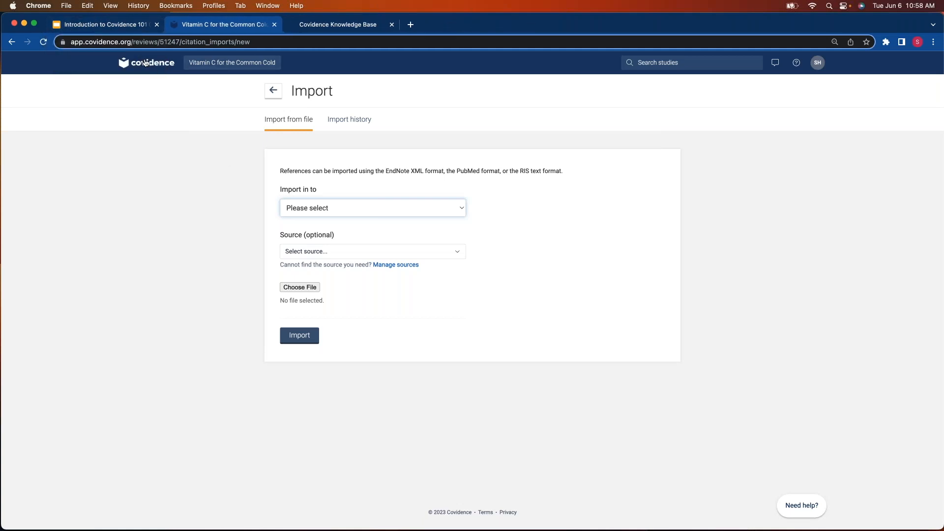
{"action": "left_click", "coordinate": [99, 25]}
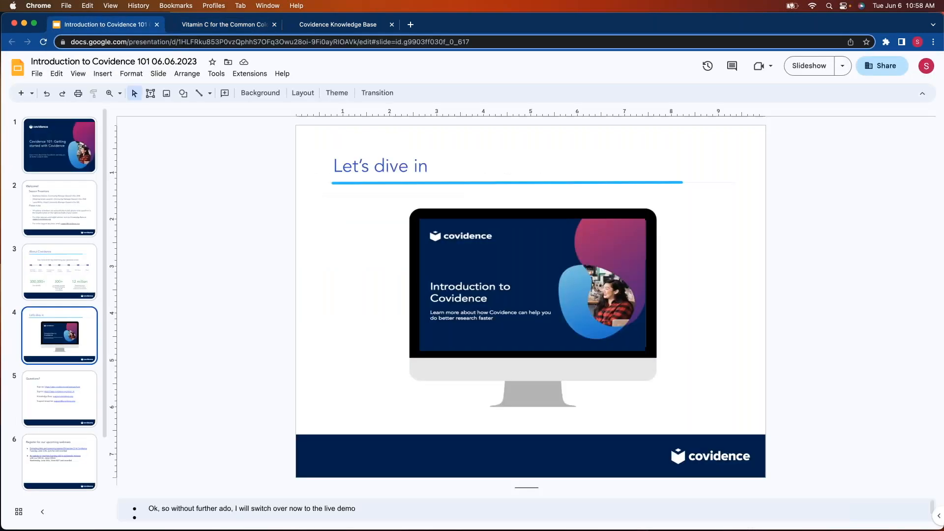
{"action": "left_click", "coordinate": [77, 382]}
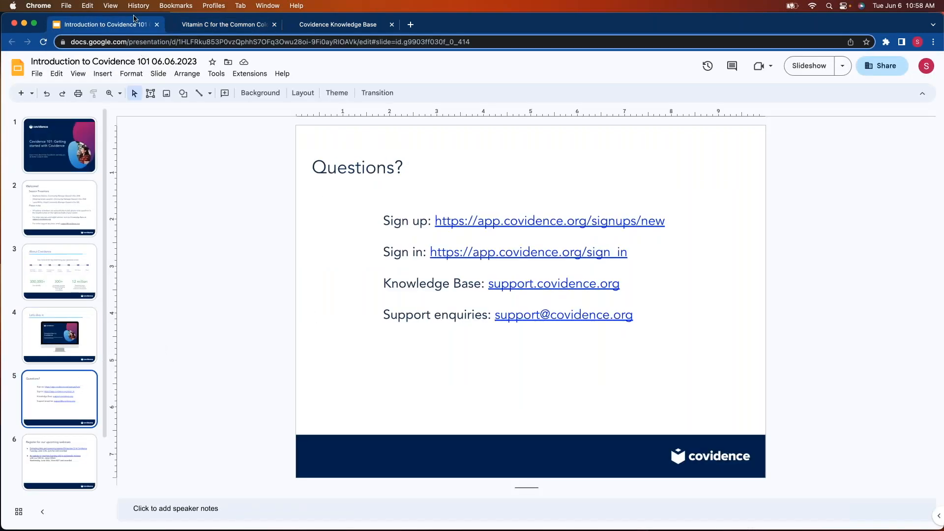
{"action": "left_click", "coordinate": [78, 73]}
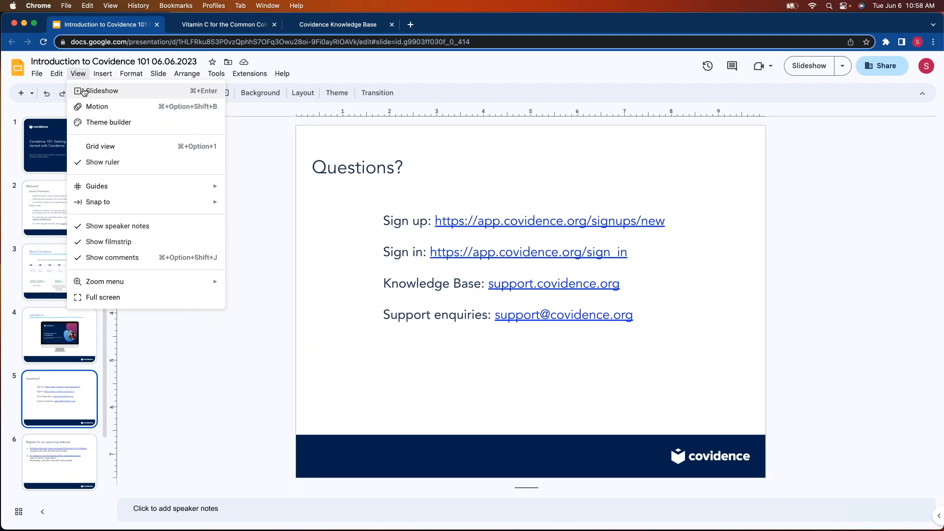
{"action": "left_click", "coordinate": [85, 92]}
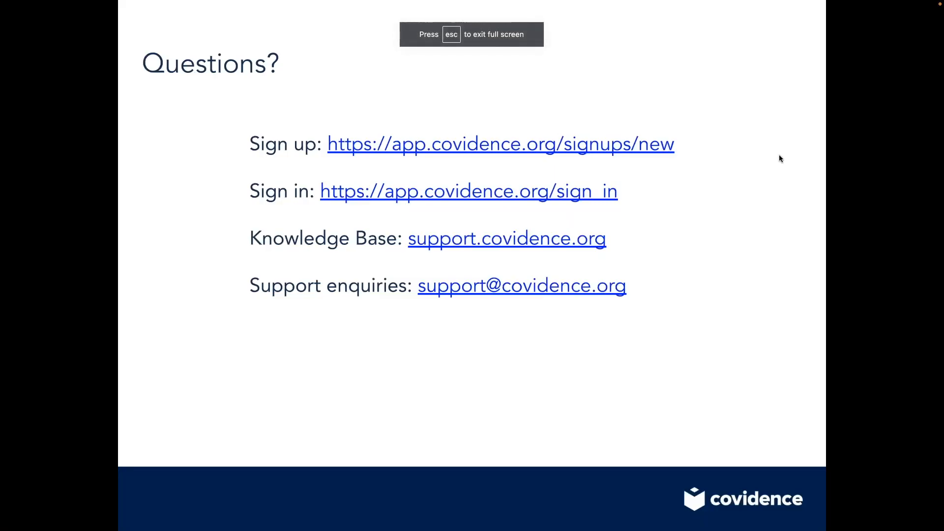